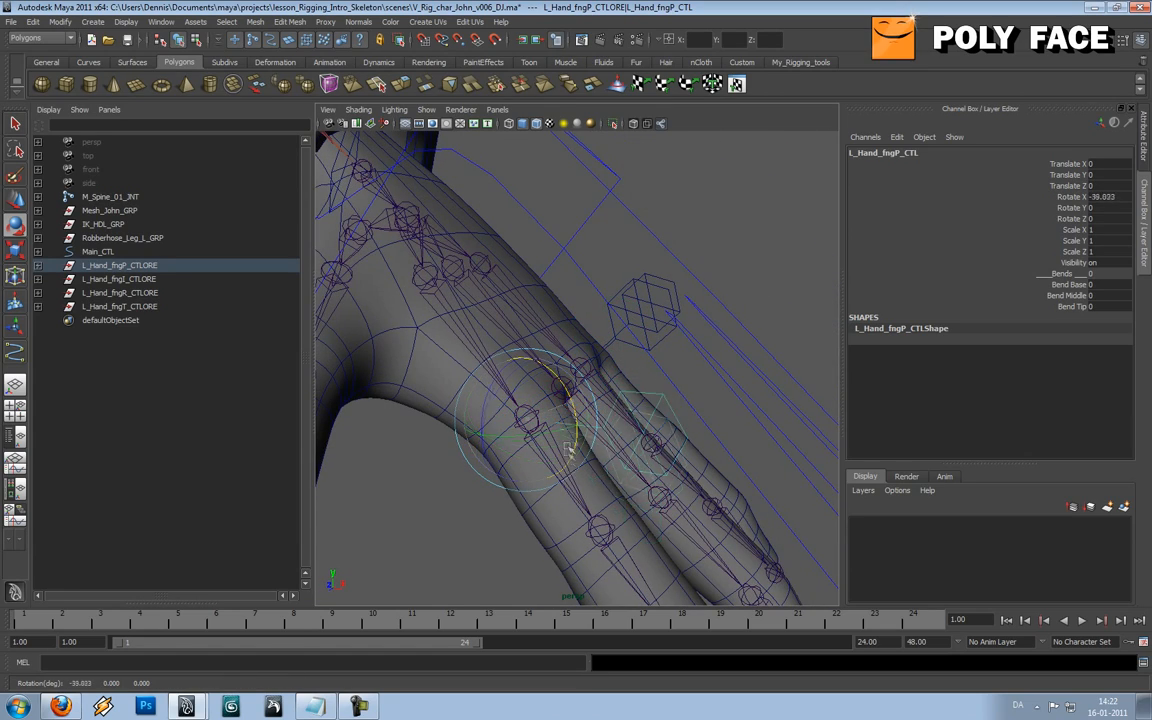
# Step: Undo the earlier test rotation of L_Hand_fngP_CTL and try rotating it about its Z and Y axes
pyautogui.hotkey('ctrl', 'z')
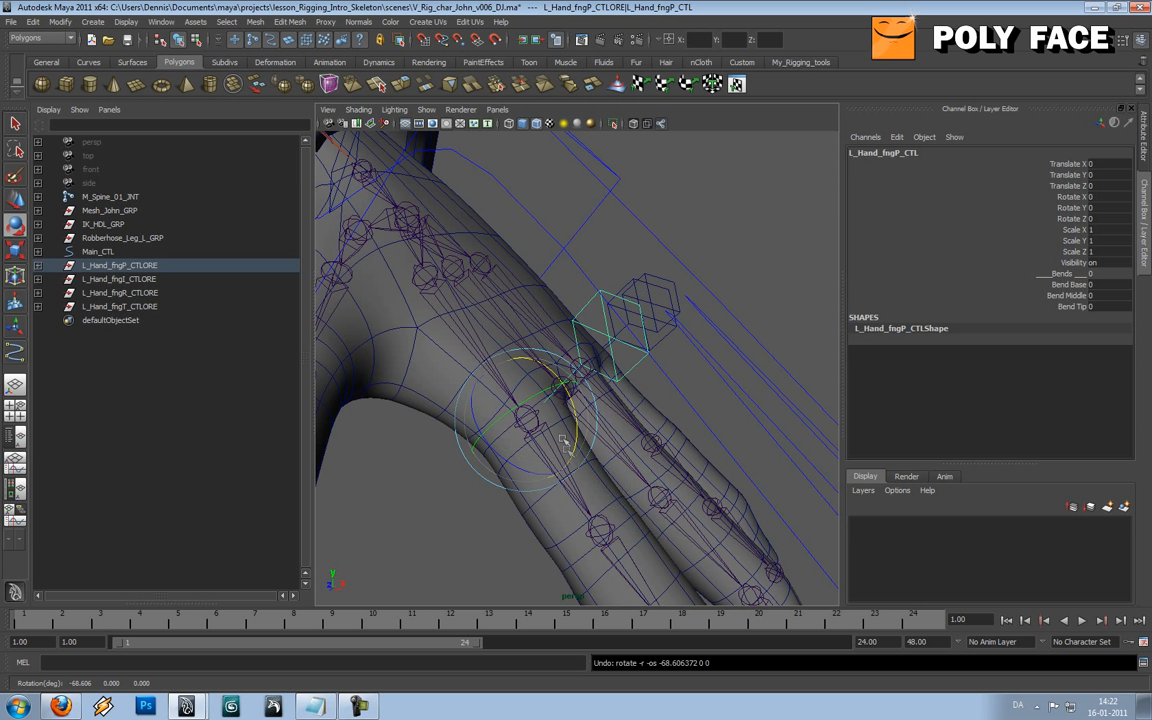
pyautogui.moveTo(507, 461); pyautogui.dragTo(496, 463)
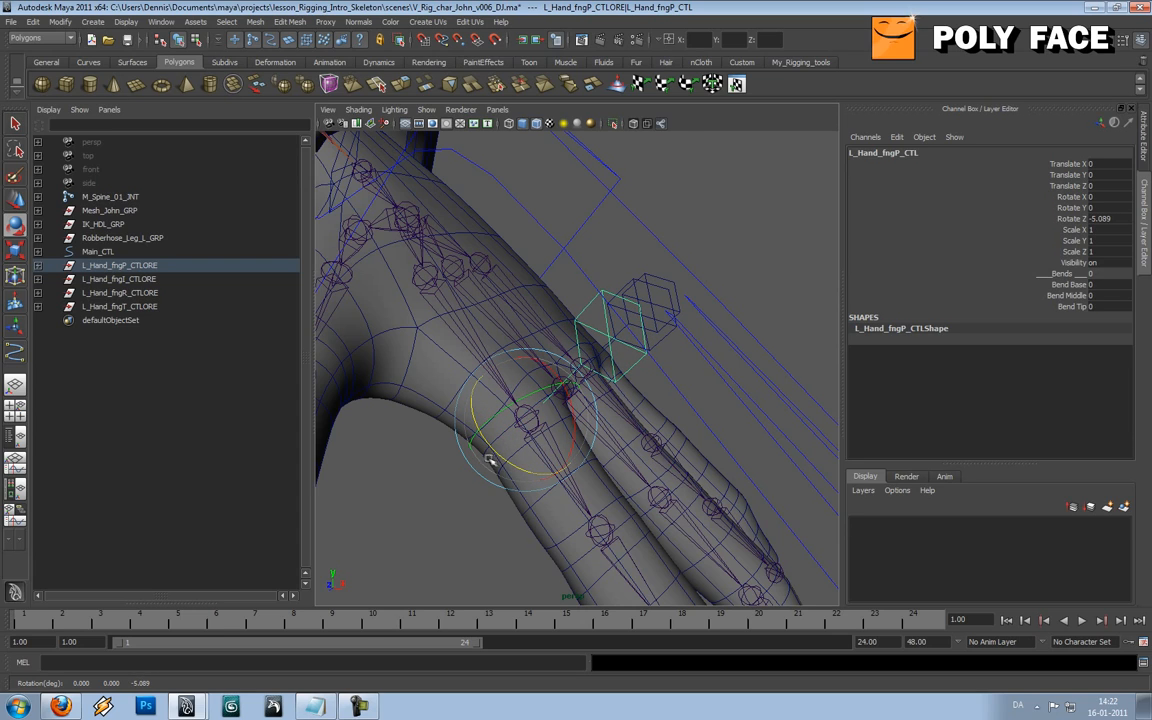
pyautogui.keyDown('alt'); pyautogui.moveTo(627, 383); pyautogui.dragTo(534, 418); pyautogui.keyUp('alt')
pyautogui.hotkey('ctrl', 'z')
pyautogui.keyDown('alt'); pyautogui.moveTo(620, 382); pyautogui.dragTo(588, 392); pyautogui.keyUp('alt')
pyautogui.hotkey('ctrl', 'z')
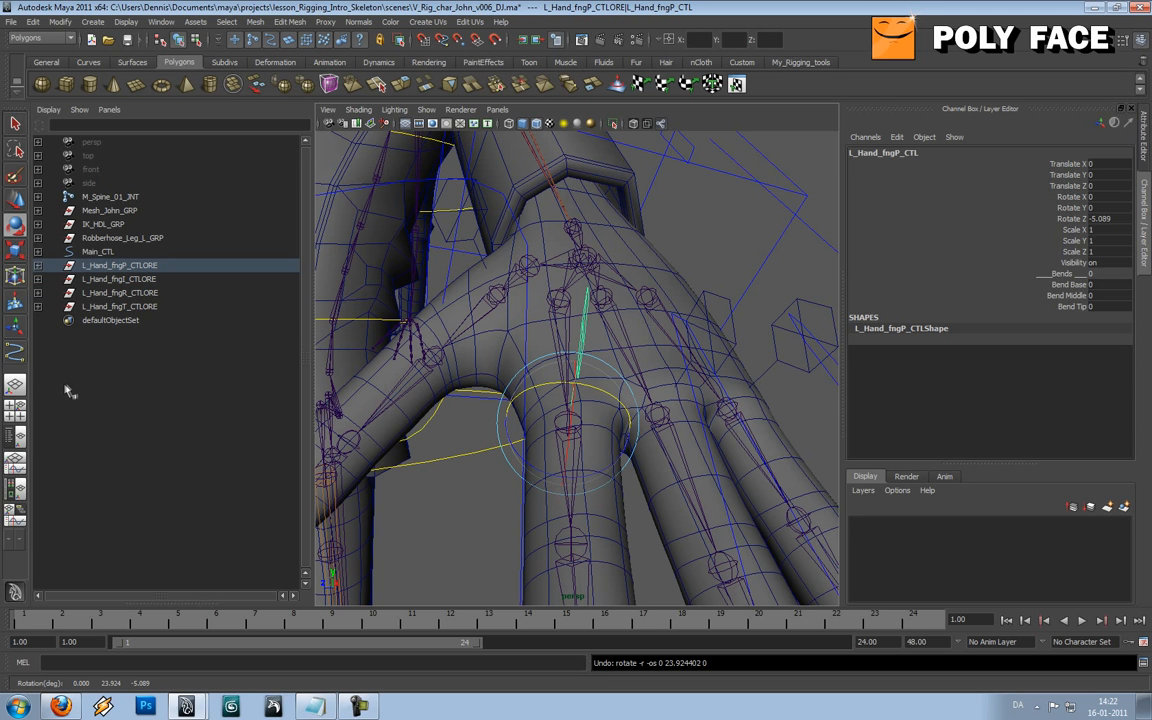
# Step: Undo the test X rotation of L_Hand_fngP_CTL and set its Rotate Z to 0
pyautogui.keyDown('alt'); pyautogui.moveTo(590, 375); pyautogui.dragTo(567, 423); pyautogui.keyUp('alt')
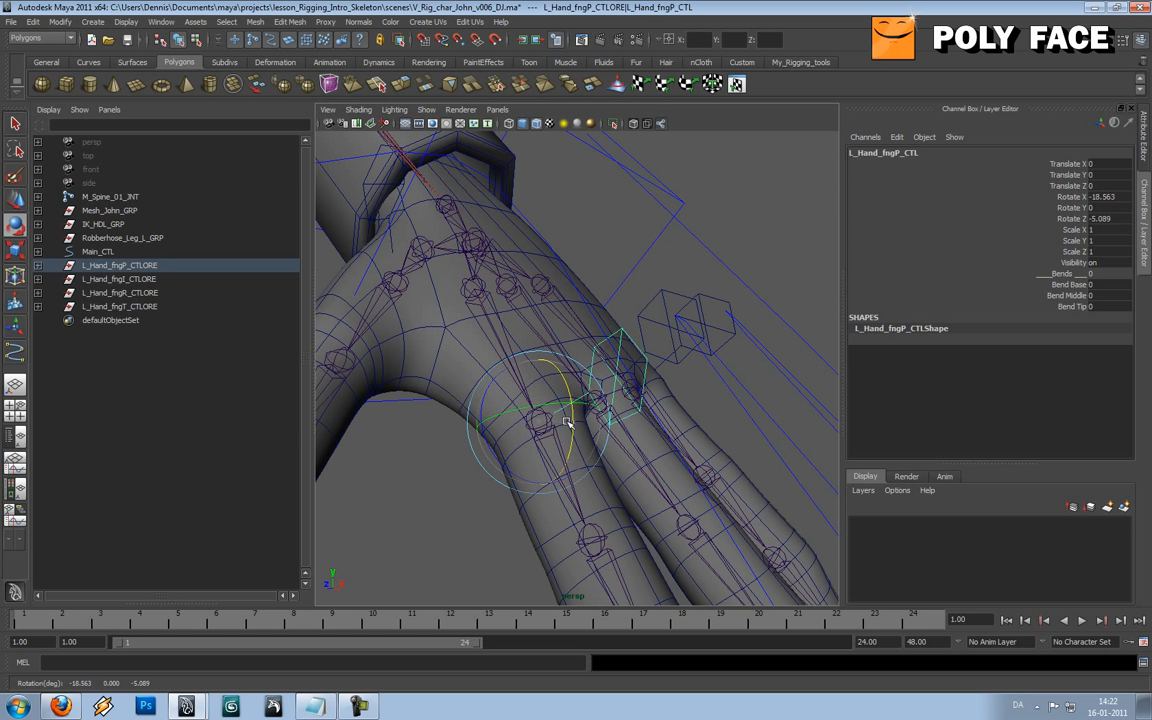
pyautogui.hotkey('ctrl', 'z')
pyautogui.doubleClick(1100, 218)
pyautogui.write('0')
pyautogui.press('Tab')
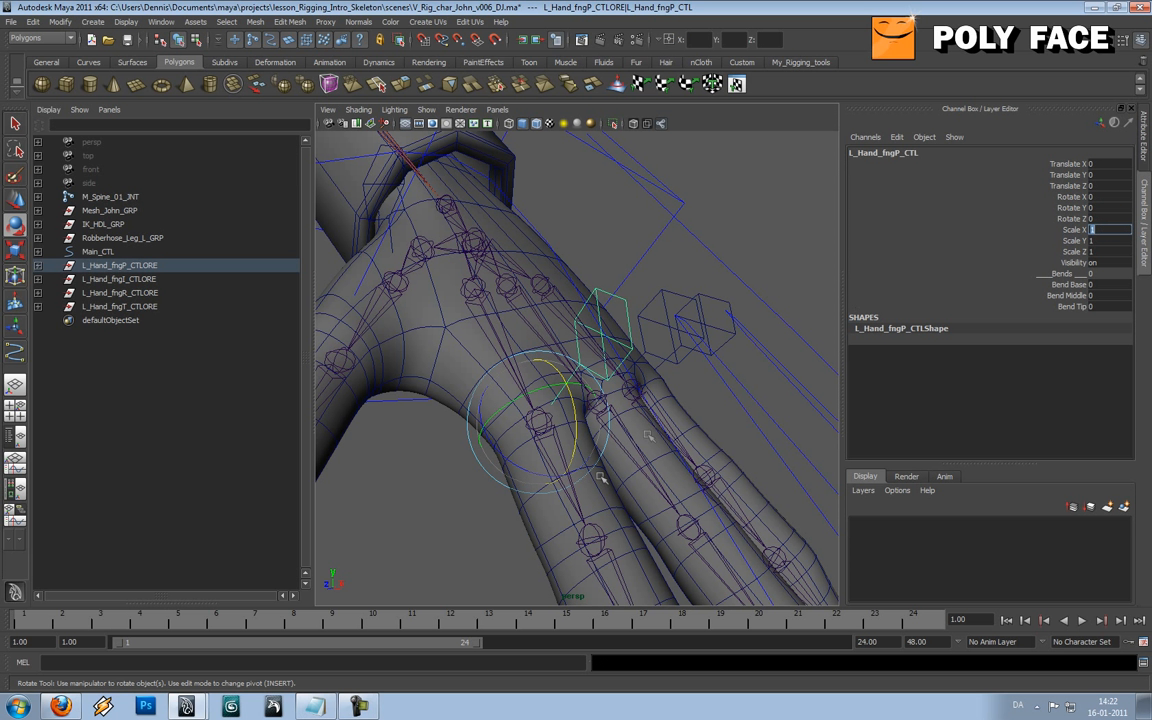
# Step: Try rotating the finger joint L_FNGPointMD_01_JNT about X, and undo the rotation
pyautogui.click(571, 489)
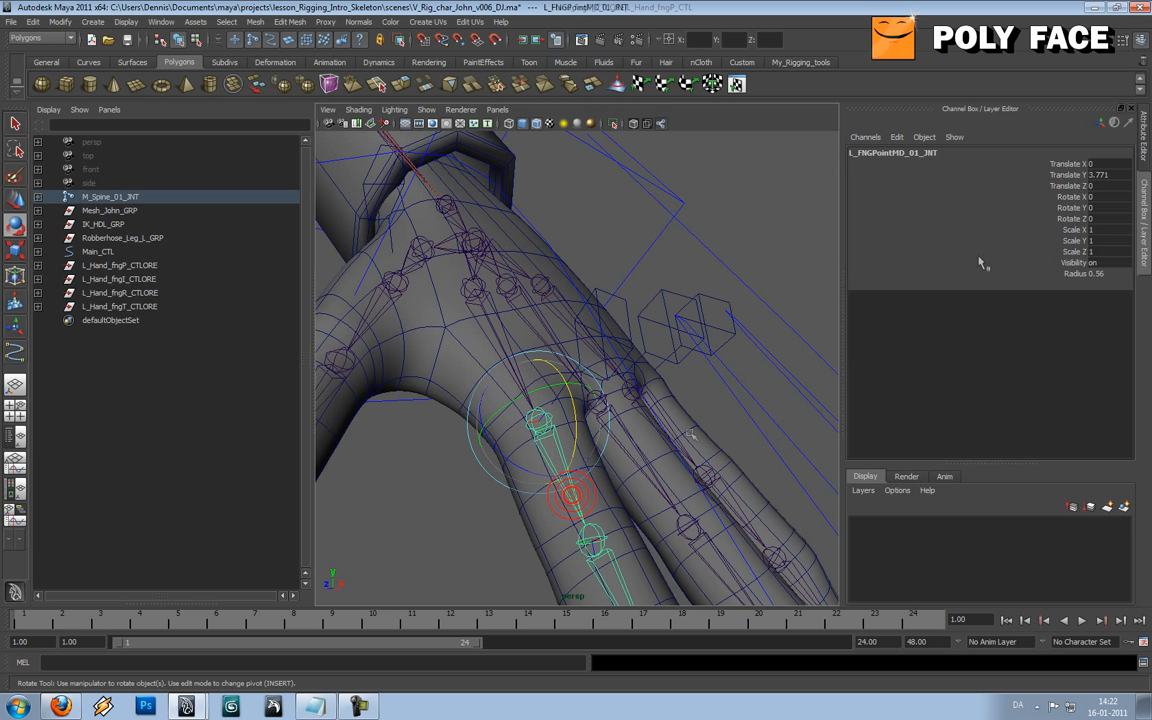
pyautogui.click(1090, 197)
pyautogui.moveTo(655, 248); pyautogui.dragTo(766, 303, button='middle')
pyautogui.hotkey('ctrl', 'z')
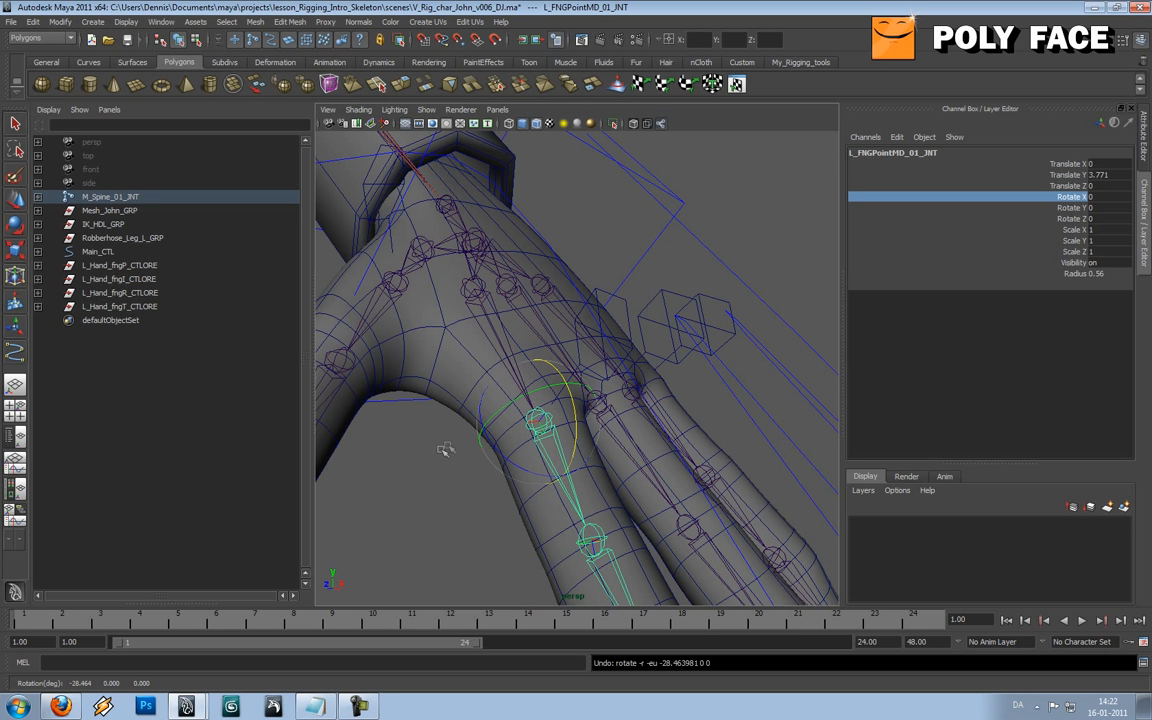
# Step: Select L_Hand_fngP_CTL and its finger's joints one after another with the Move tool to compare their local axes
pyautogui.click(417, 463)
pyautogui.press('w')
pyautogui.click(586, 363)
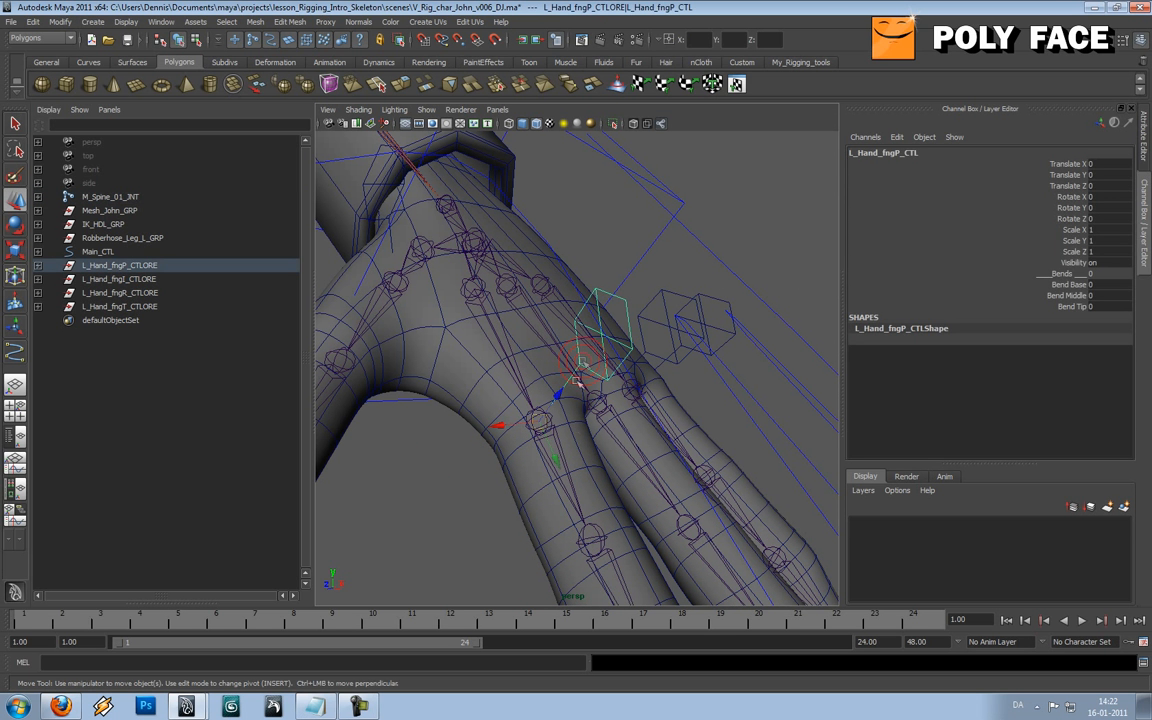
pyautogui.keyDown('shift'); pyautogui.click(563, 462); pyautogui.keyUp('shift')
pyautogui.keyDown('shift'); pyautogui.click(603, 541); pyautogui.keyUp('shift')
pyautogui.keyDown('alt'); pyautogui.moveTo(586, 418); pyautogui.dragTo(530, 284, button='middle'); pyautogui.keyUp('alt')
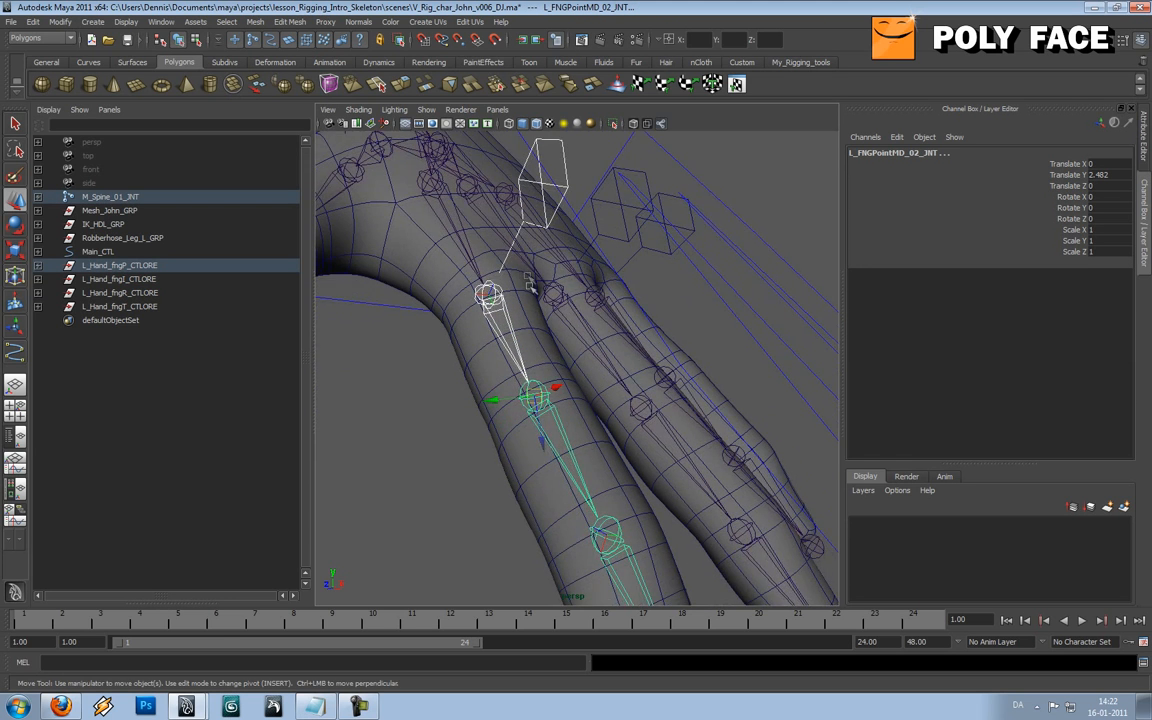
pyautogui.scroll(-2, 531, 286)
pyautogui.keyDown('shift'); pyautogui.click(600, 480); pyautogui.keyUp('shift')
pyautogui.scroll(-2, 587, 405)
pyautogui.moveTo(587, 407)
pyautogui.keyDown('alt'); pyautogui.mouseDown()
pyautogui.moveTo(654, 400)
pyautogui.moveTo(691, 354)
pyautogui.moveTo(507, 407)
pyautogui.moveTo(582, 488)
pyautogui.moveTo(568, 446)
pyautogui.moveTo(581, 445)
pyautogui.moveTo(583, 408)
pyautogui.moveTo(583, 422)
pyautogui.mouseUp(); pyautogui.keyUp('alt')
# Step: Try rotating L_FNGPointTip_JNT at the fingertip to test its axis orientation, undoing each rotation
pyautogui.click(565, 499)
pyautogui.press('f')
pyautogui.press('e')
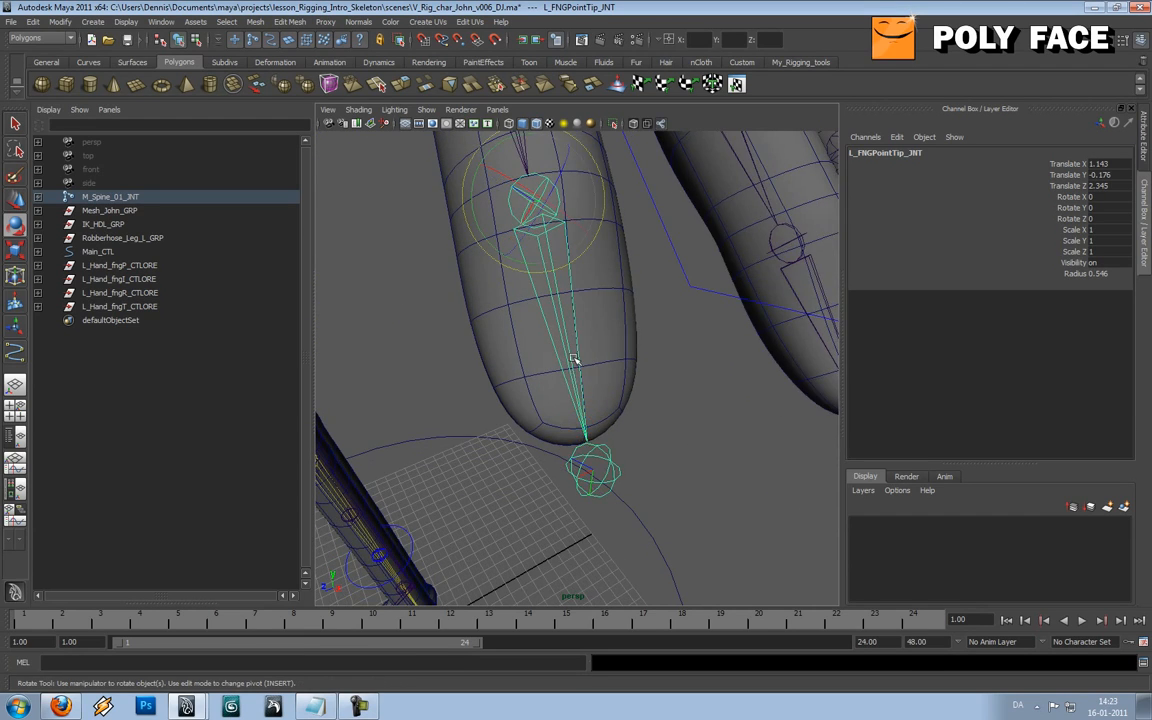
pyautogui.keyDown('alt'); pyautogui.moveTo(574, 360); pyautogui.dragTo(582, 331); pyautogui.keyUp('alt')
pyautogui.moveTo(576, 262); pyautogui.dragTo(585, 300)
pyautogui.hotkey('ctrl', 'z')
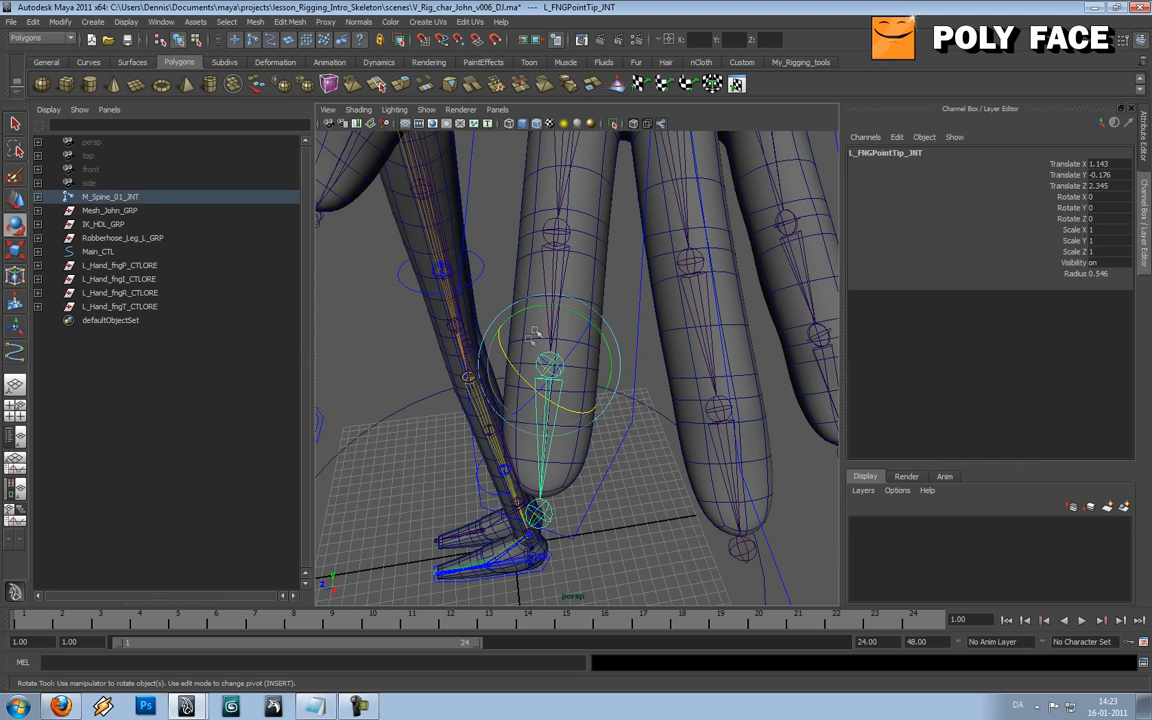
pyautogui.moveTo(570, 402); pyautogui.dragTo(575, 410)
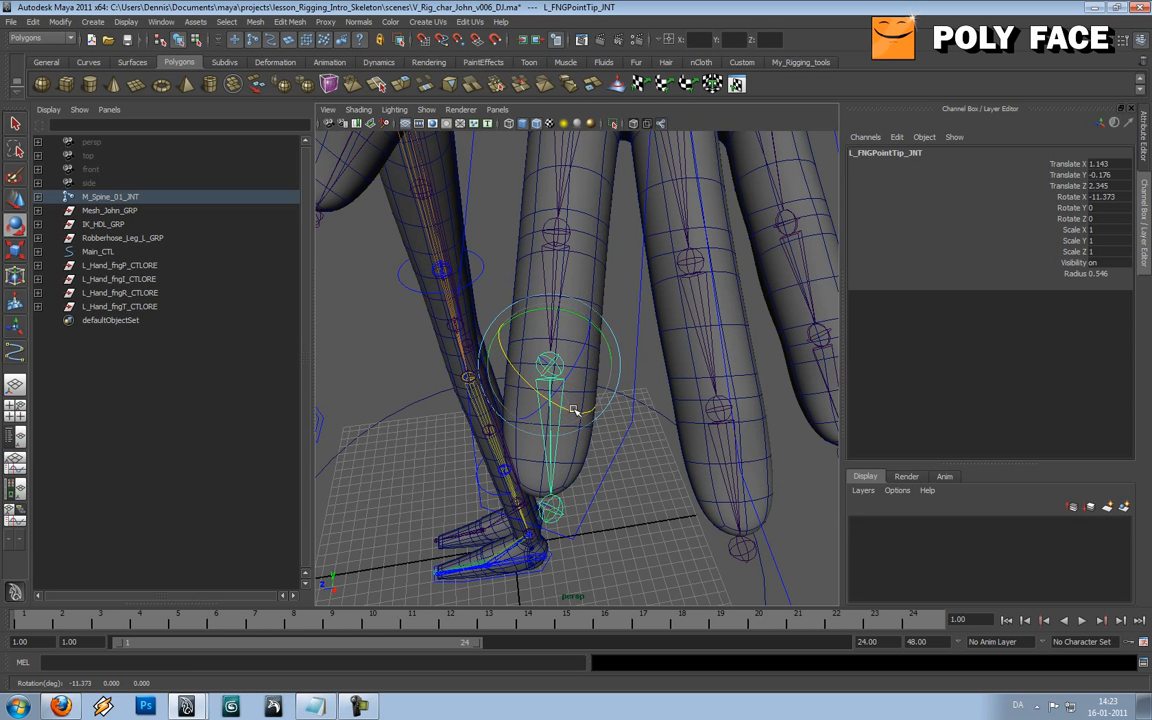
pyautogui.hotkey('ctrl', 'z')
# Step: Try rotating the finger joint L_FNGPointMD_02_JNT to test its bending axis, and undo the rotation
pyautogui.click(559, 229)
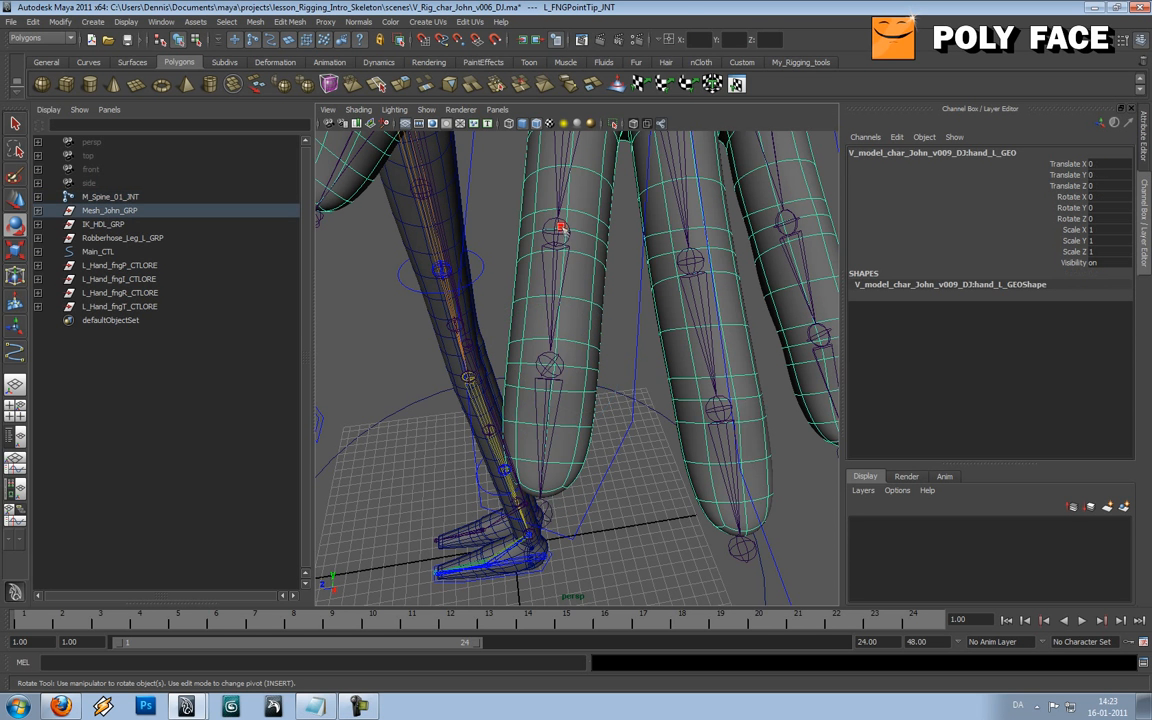
pyautogui.click(556, 222)
pyautogui.moveTo(556, 222); pyautogui.dragTo(607, 252)
pyautogui.hotkey('ctrl', 'z')
pyautogui.hotkey('ctrl', 'z')
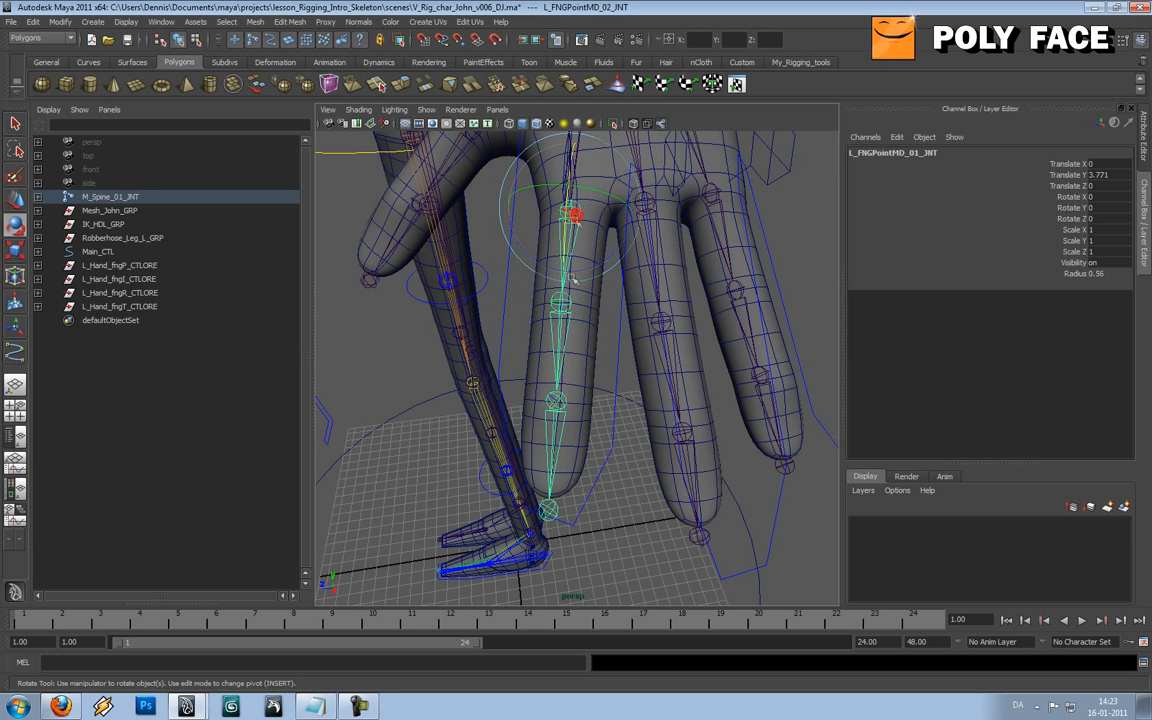
# Step: Orient the joints L_FNGPointMD_01_JNT, L_FNGPointMD_02_JNT and L_FNGPointTip_JNT with Orient Joint using YZX and second axis +x, including child joints
pyautogui.click(557, 408)
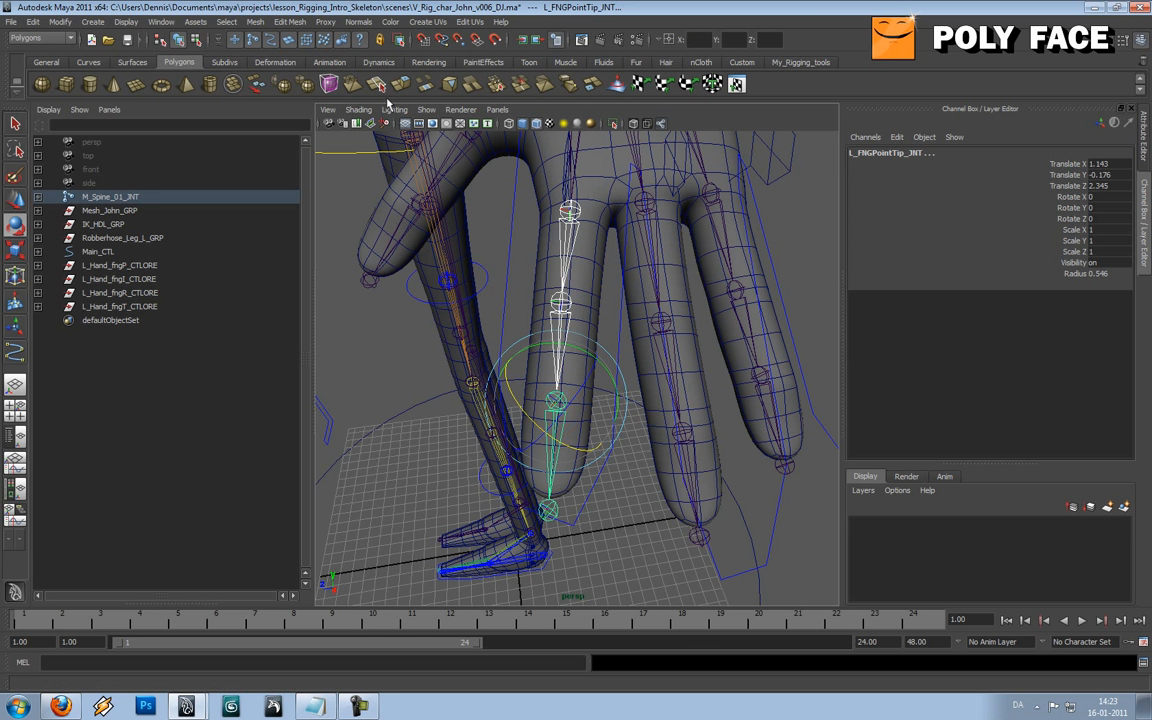
pyautogui.click(68, 38)
pyautogui.click(69, 50)
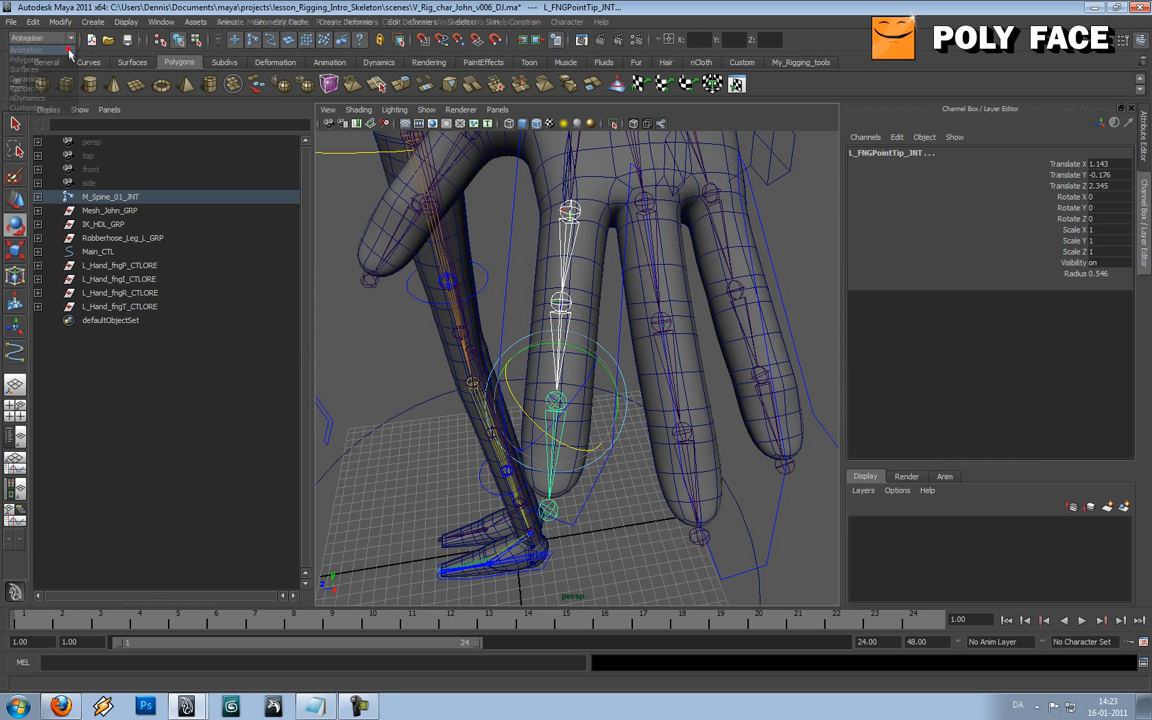
pyautogui.click(457, 22)
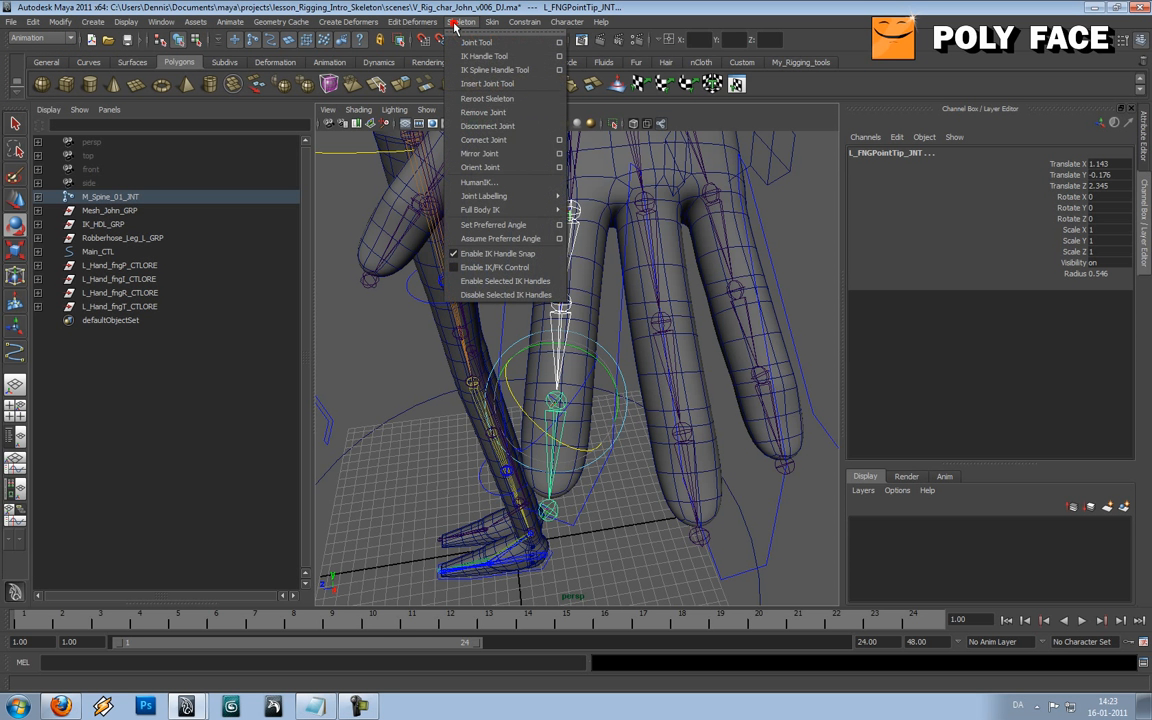
pyautogui.click(559, 168)
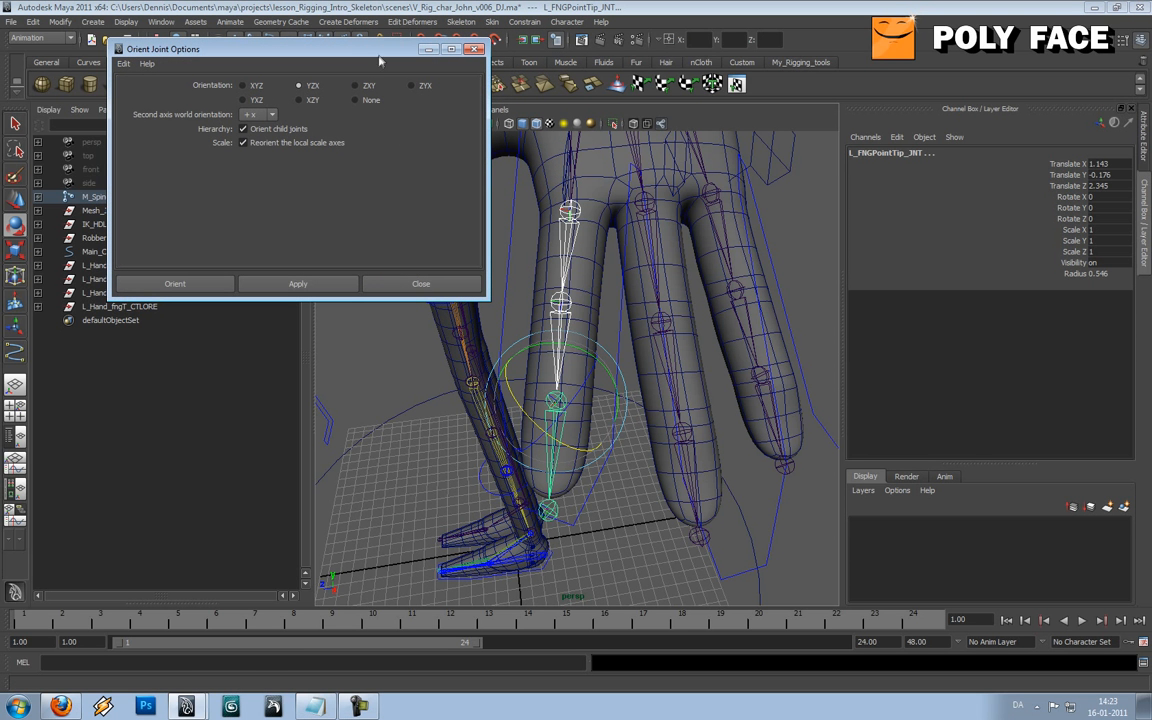
pyautogui.moveTo(405, 46); pyautogui.dragTo(340, 46)
pyautogui.click(284, 288)
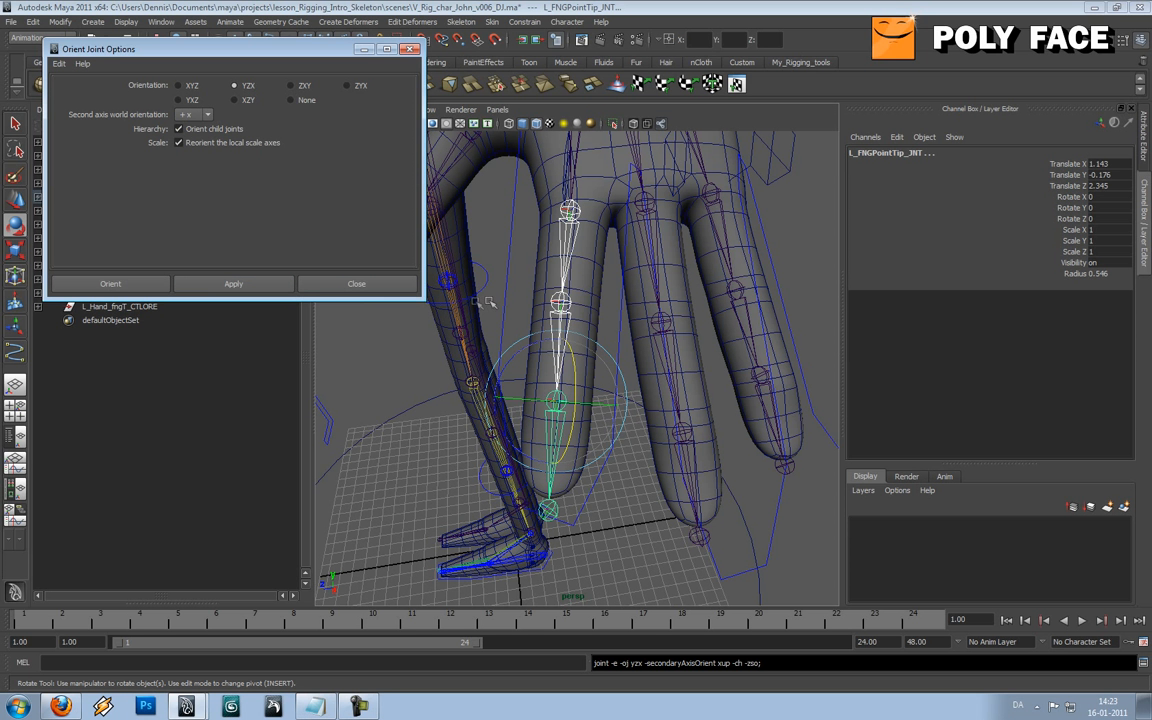
# Step: Try rotating L_FNGPointMD_01_JNT to test its new orientation, and undo the rotation
pyautogui.click(570, 211)
pyautogui.moveTo(592, 210); pyautogui.dragTo(593, 350)
pyautogui.hotkey('ctrl', 'z')
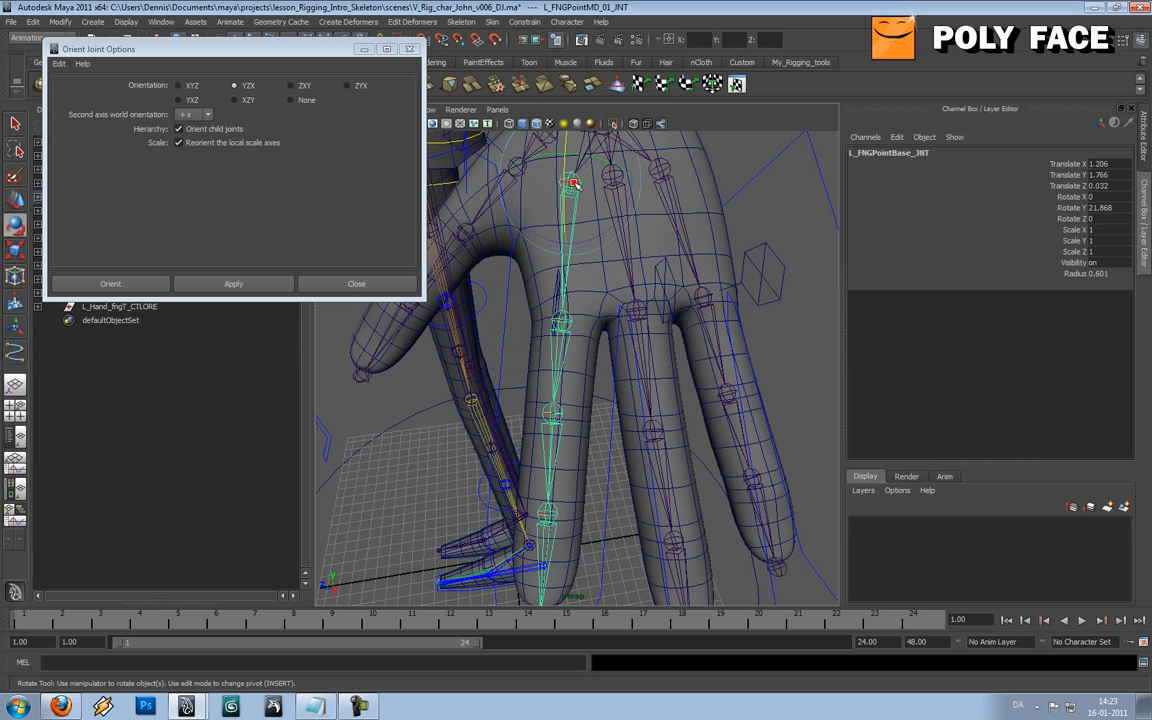
# Step: Apply the YZX joint orientation to the whole finger chain from L_FNGPointBase_JNT to L_FNGPointTip_JNT
pyautogui.click(555, 428)
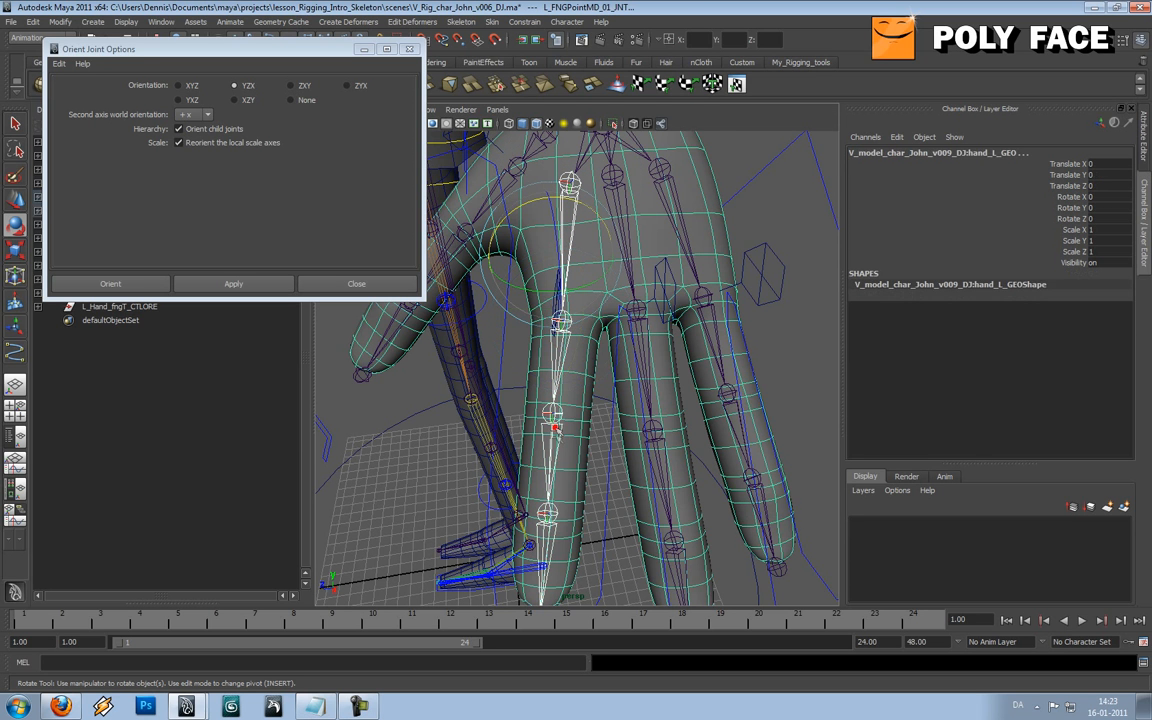
pyautogui.click(549, 512)
pyautogui.click(549, 515)
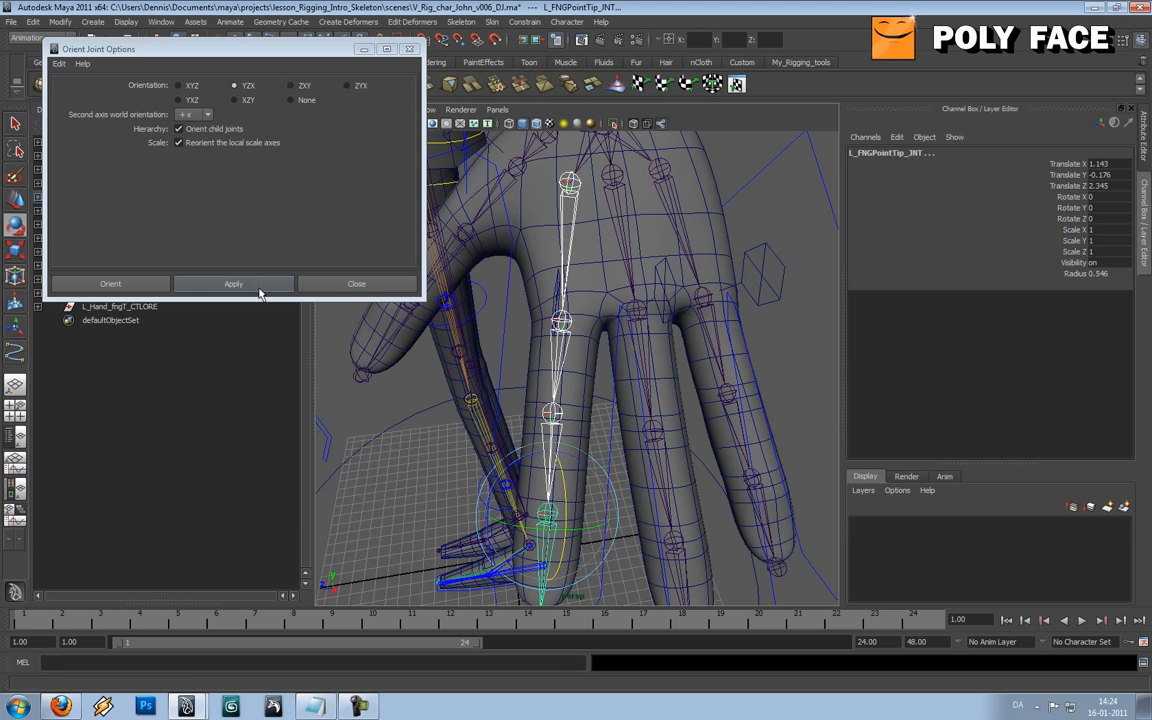
pyautogui.click(256, 285)
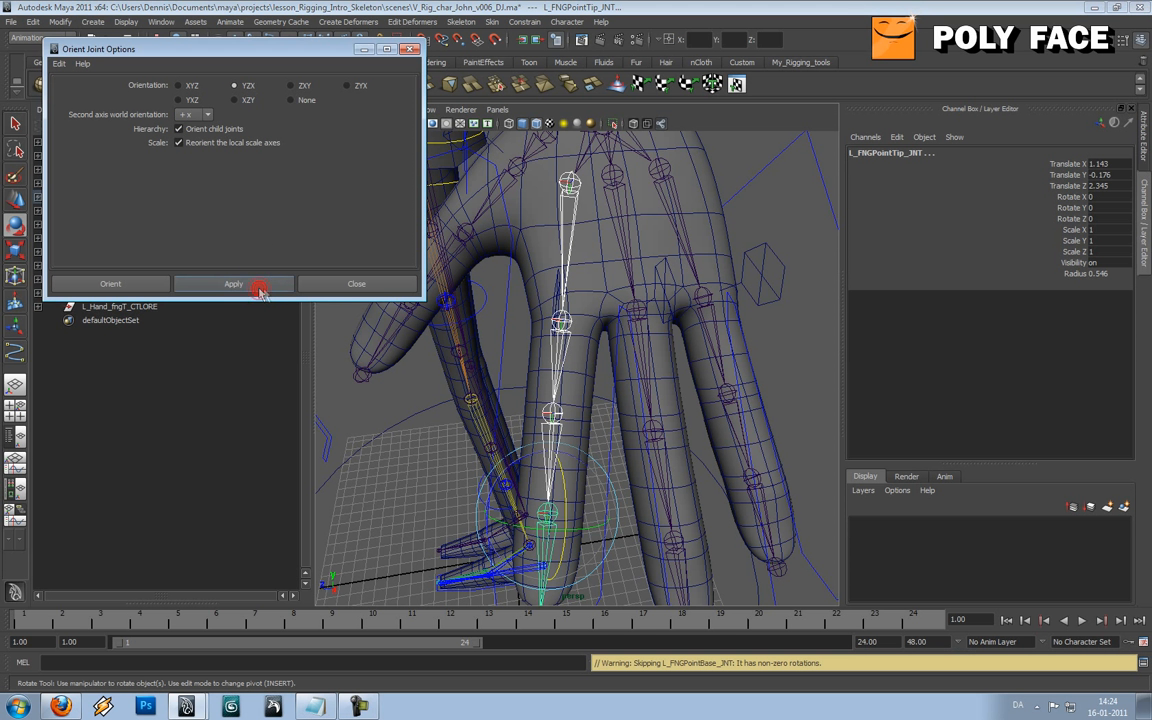
# Step: Try rotating L_FNGPointBase_JNT and L_FNGPointMD_01_JNT about X to compare how they bend, undoing each rotation
pyautogui.click(569, 181)
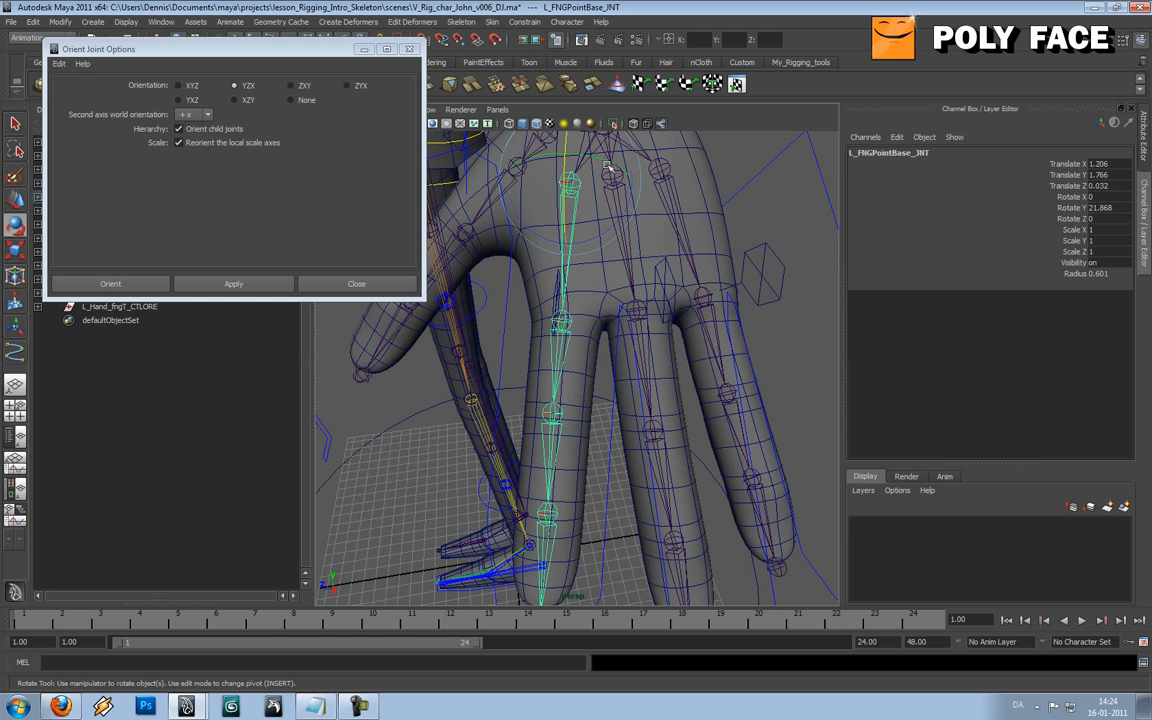
pyautogui.moveTo(566, 183); pyautogui.dragTo(569, 203)
pyautogui.hotkey('ctrl', 'z')
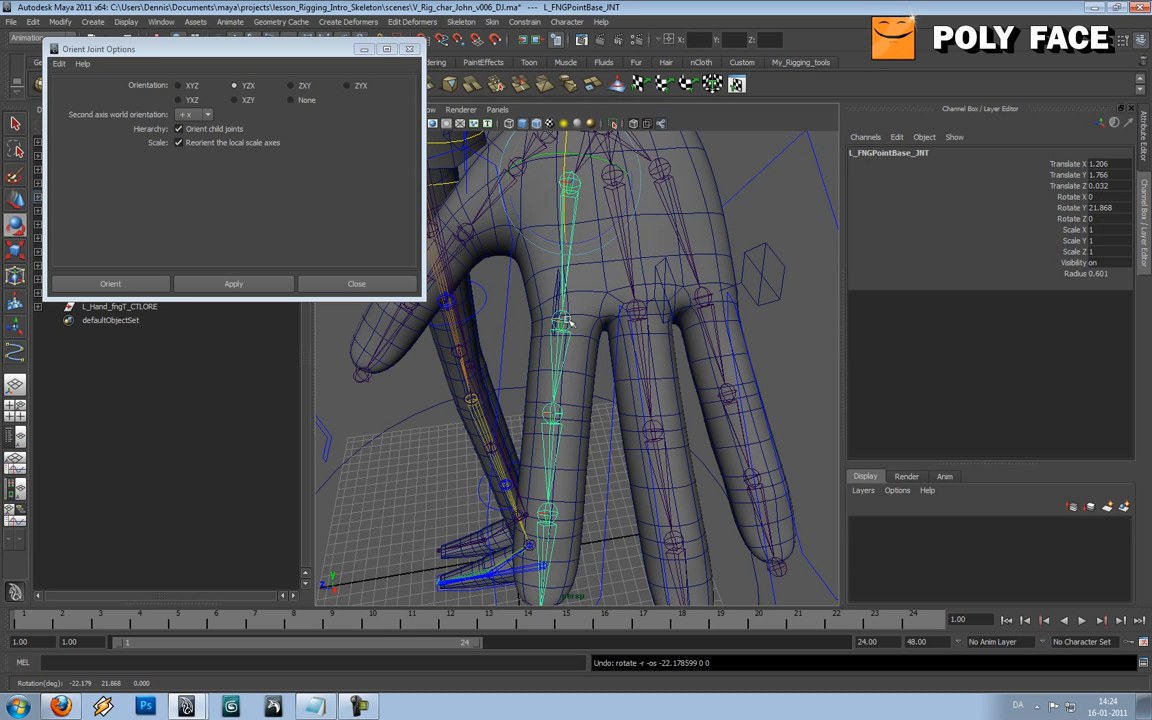
pyautogui.click(564, 322)
pyautogui.moveTo(570, 325); pyautogui.dragTo(576, 360)
pyautogui.hotkey('ctrl', 'z')
pyautogui.hotkey('ctrl', 'z')
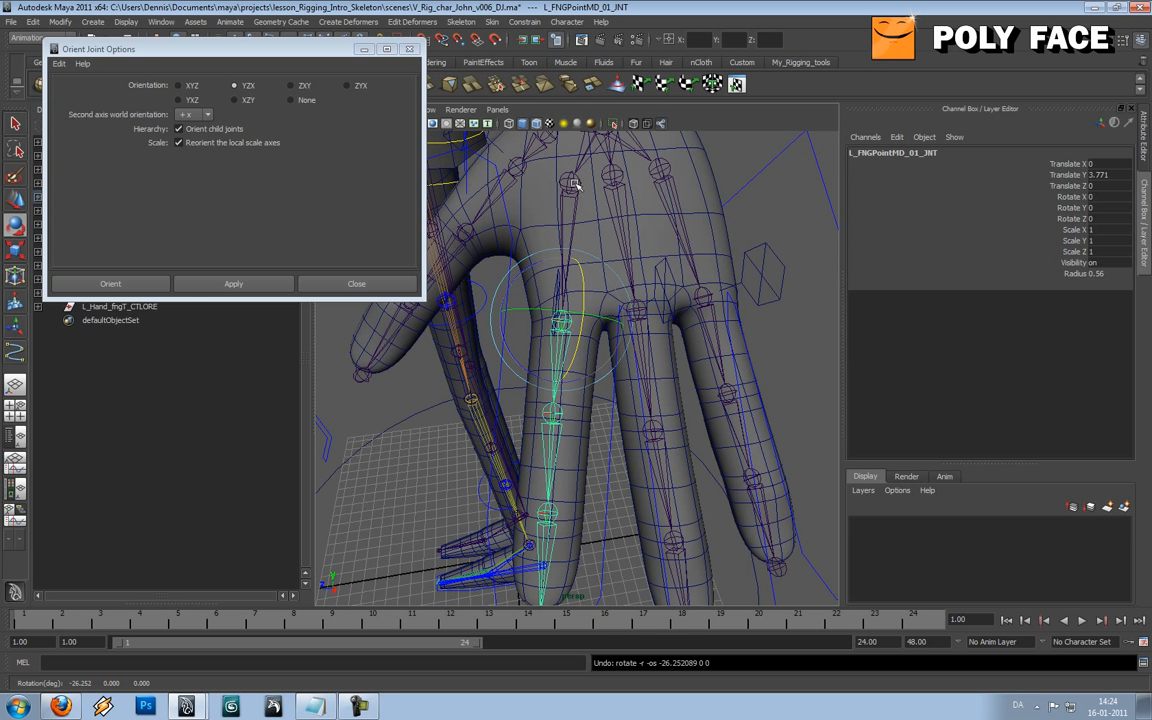
# Step: Rotate L_FNGPointMD_01_JNT about Y to about 22.4 degrees, using L_FNGPointBase_JNT as the reference
pyautogui.click(570, 184)
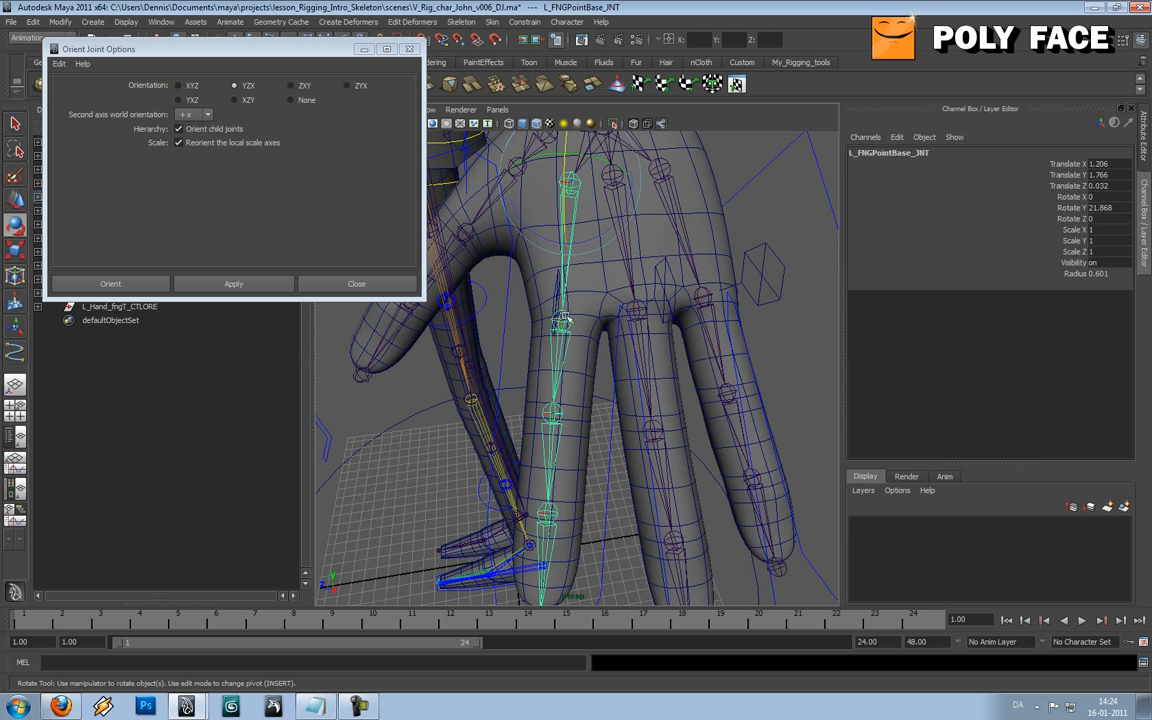
pyautogui.click(561, 322)
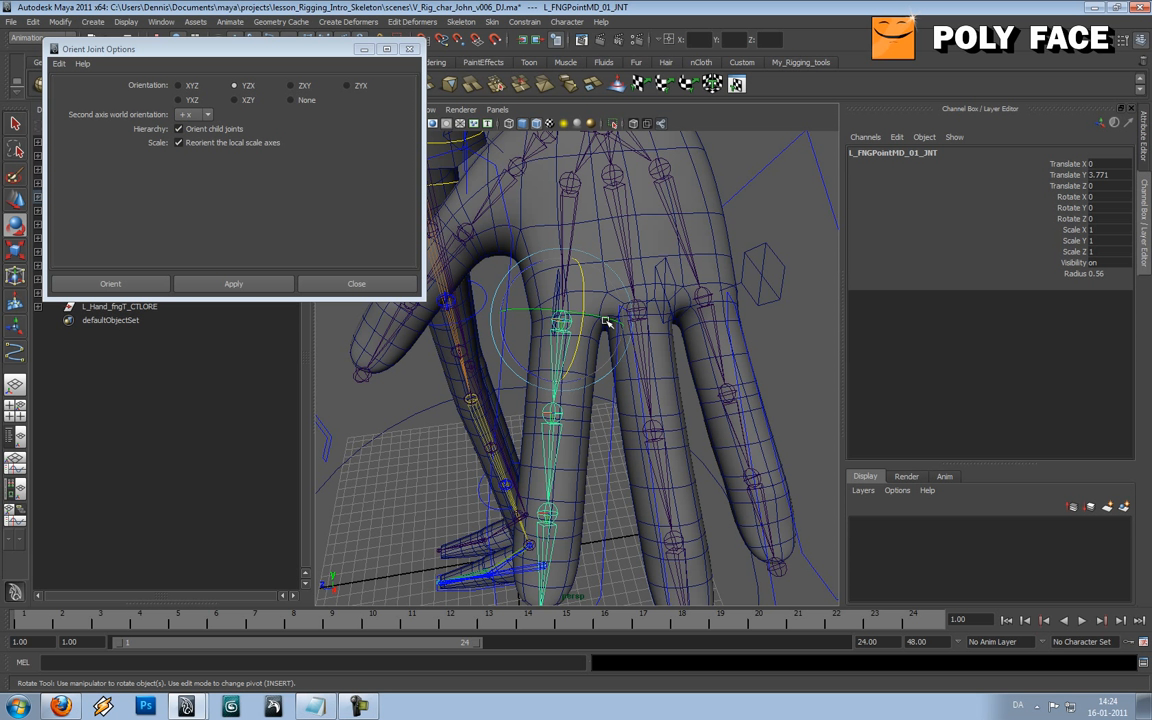
pyautogui.moveTo(607, 318); pyautogui.dragTo(581, 316)
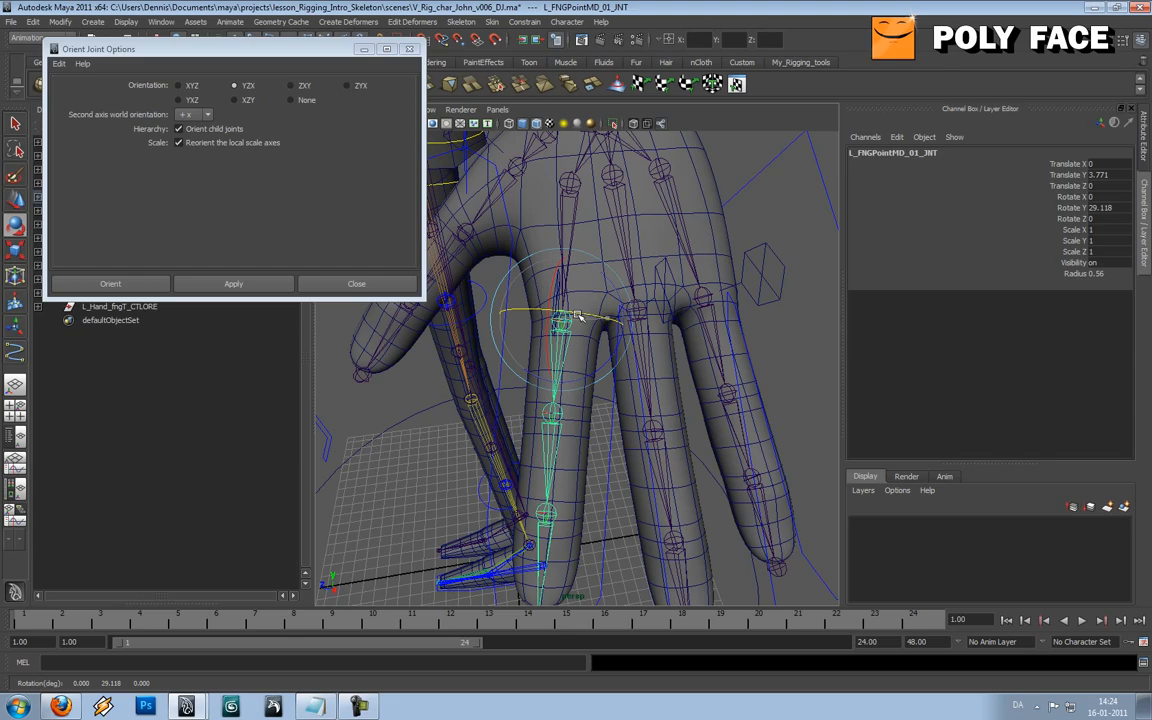
pyautogui.keyDown('alt'); pyautogui.moveTo(586, 324); pyautogui.dragTo(593, 299); pyautogui.keyUp('alt')
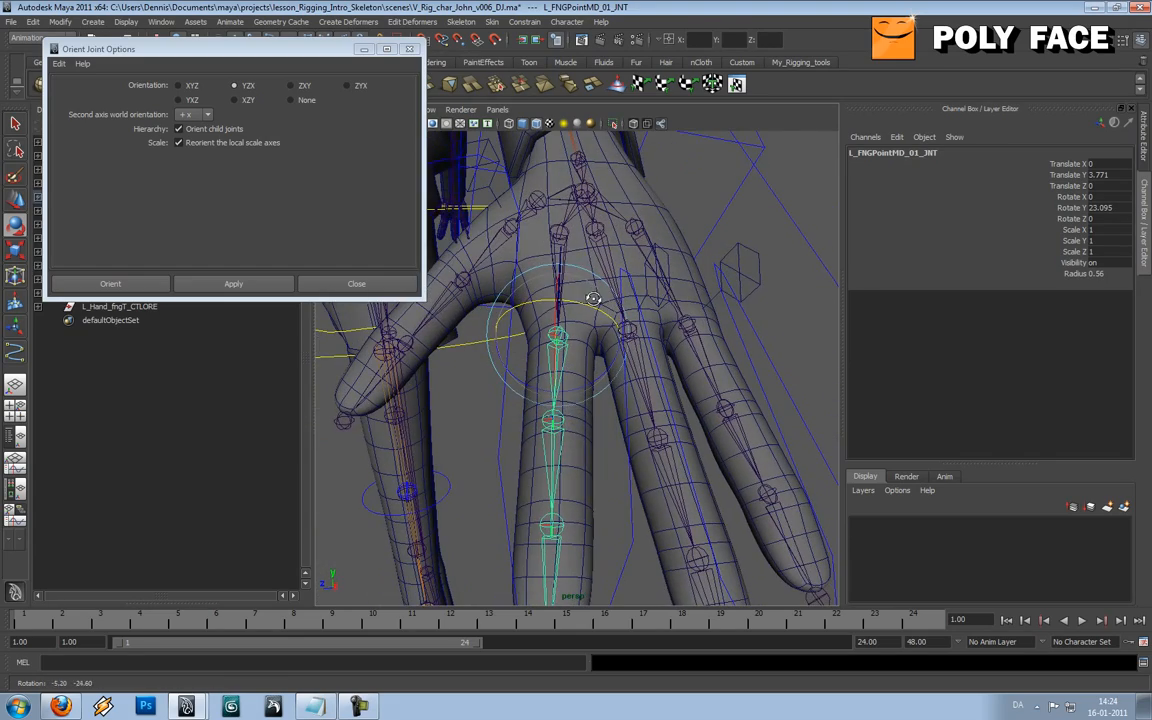
pyautogui.click(562, 232)
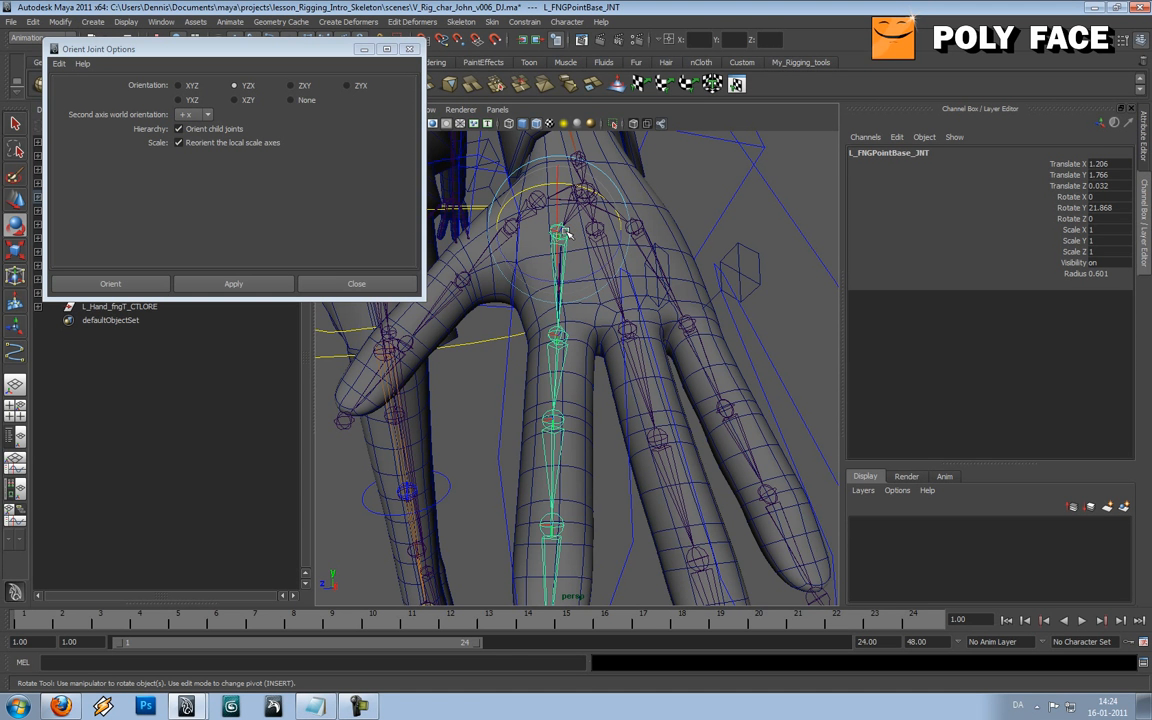
pyautogui.click(560, 337)
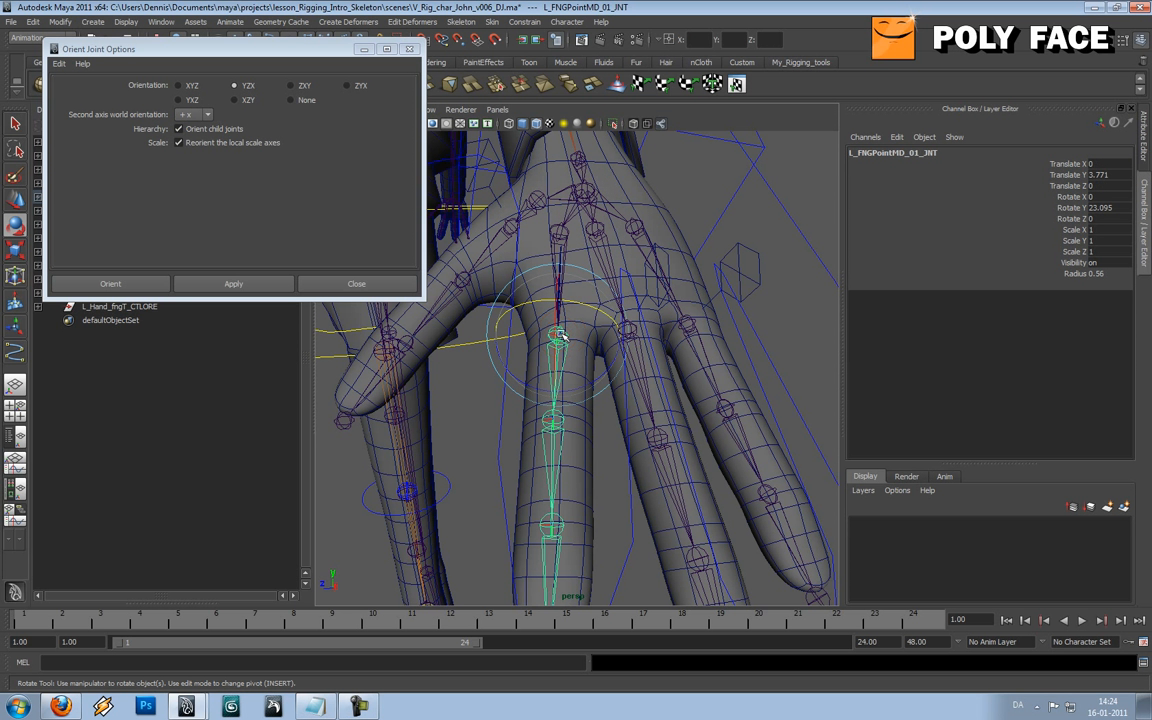
pyautogui.moveTo(593, 310); pyautogui.dragTo(620, 336)
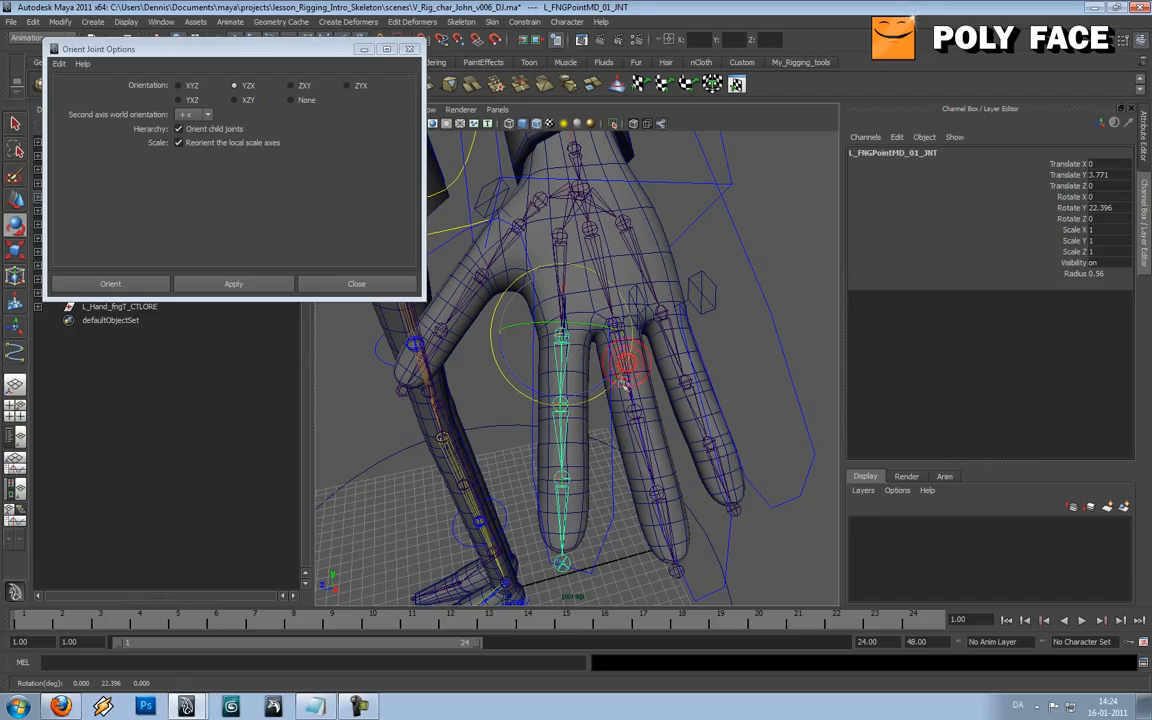
# Step: Compare the move axes of L_FNGIndexMD_01_JNT and L_FNGPointMD_01_JNT
pyautogui.press('w')
pyautogui.click(618, 352)
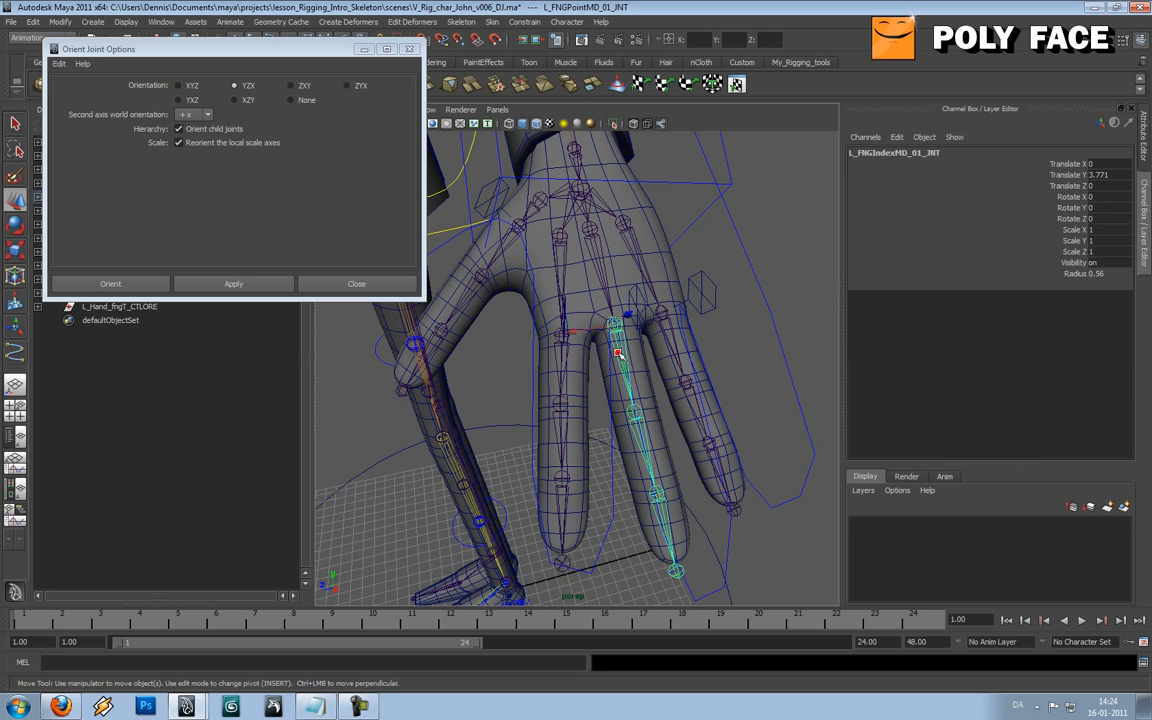
pyautogui.click(564, 362)
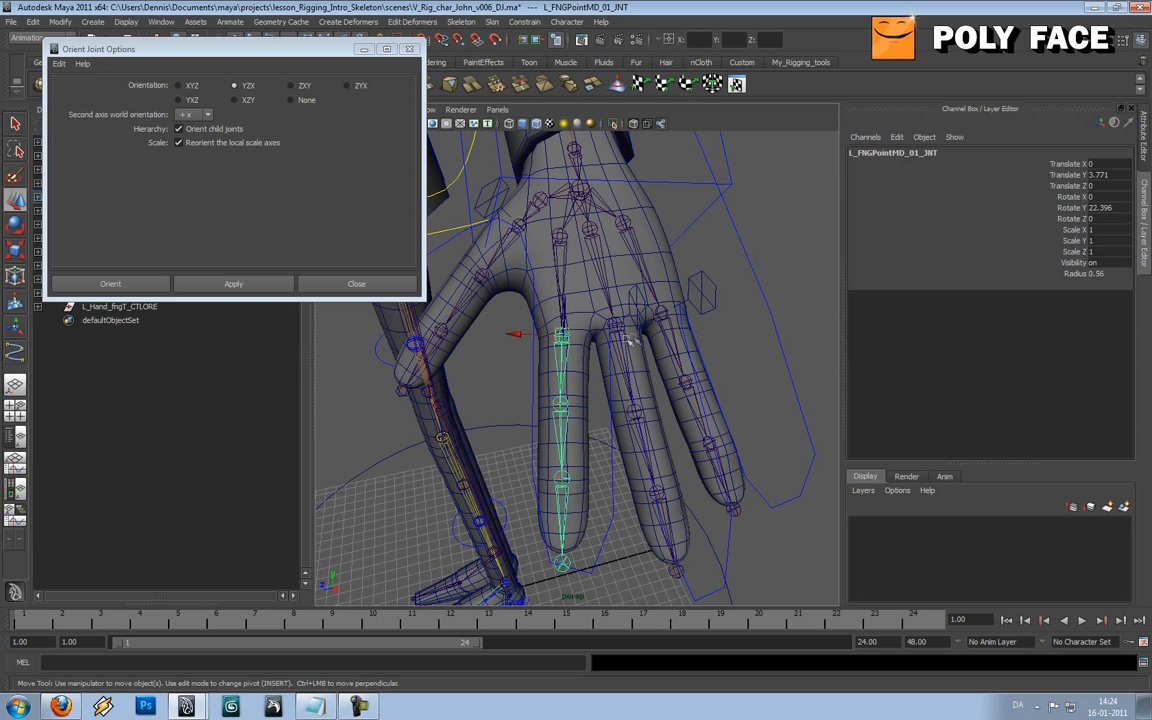
# Step: Try rotating L_FNGPointMD_01_JNT, L_FNGPointMD_02_JNT and L_FNGPointTip_JNT about X to test the finger's bend, undoing each rotation
pyautogui.keyDown('alt'); pyautogui.moveTo(627, 341); pyautogui.dragTo(557, 377); pyautogui.keyUp('alt')
pyautogui.press('e')
pyautogui.hotkey('ctrl', 'z')
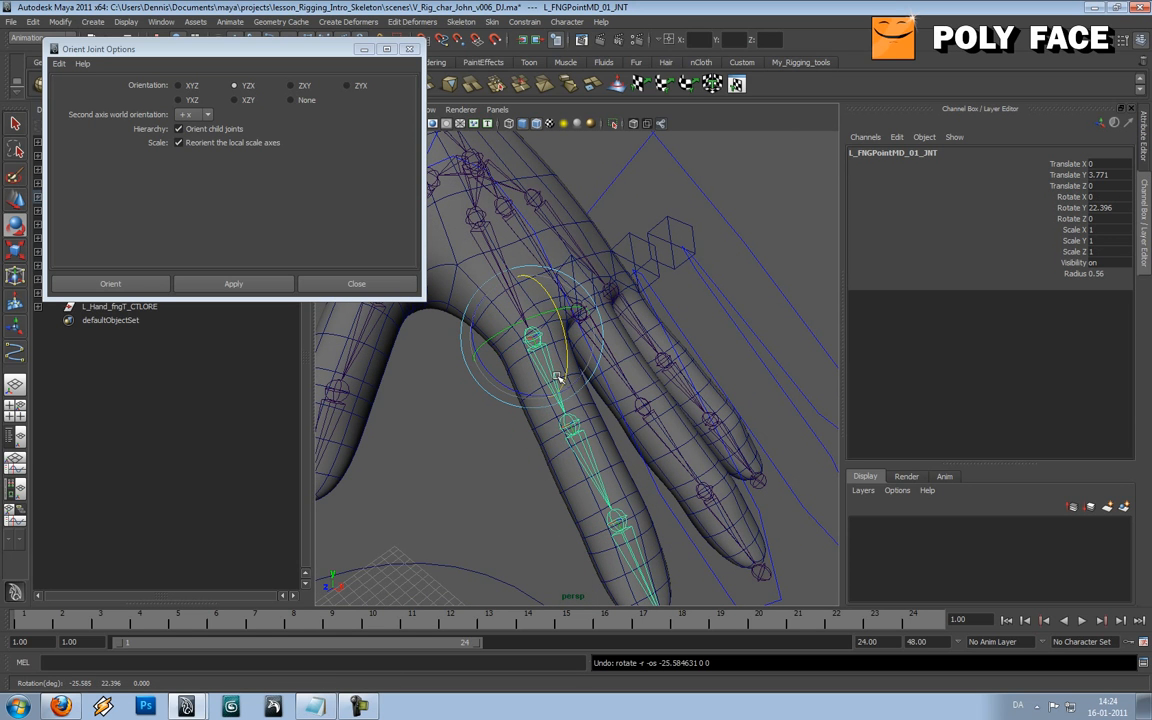
pyautogui.click(572, 428)
pyautogui.moveTo(599, 425); pyautogui.dragTo(648, 566)
pyautogui.hotkey('ctrl', 'z')
pyautogui.click(620, 521)
pyautogui.hotkey('ctrl', 'z')
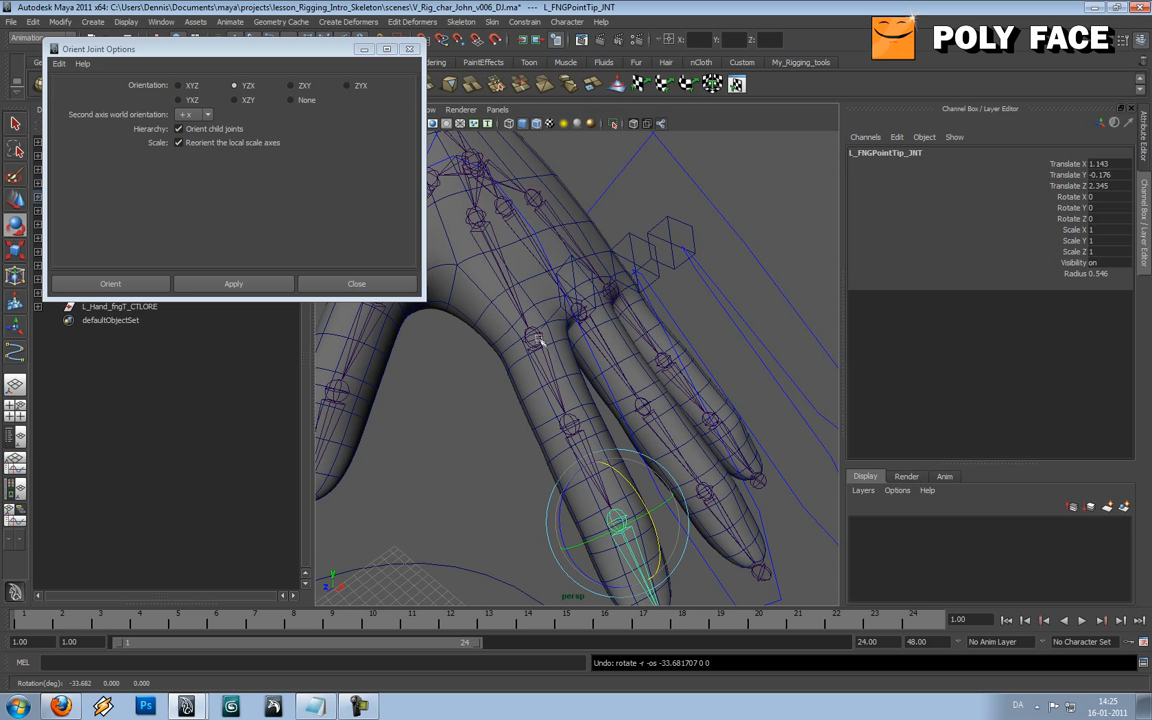
# Step: Freeze the rotation and scale, but not the translation, of L_FNGPointBase_JNT and L_FNGPointMD_01_JNT
pyautogui.click(536, 339)
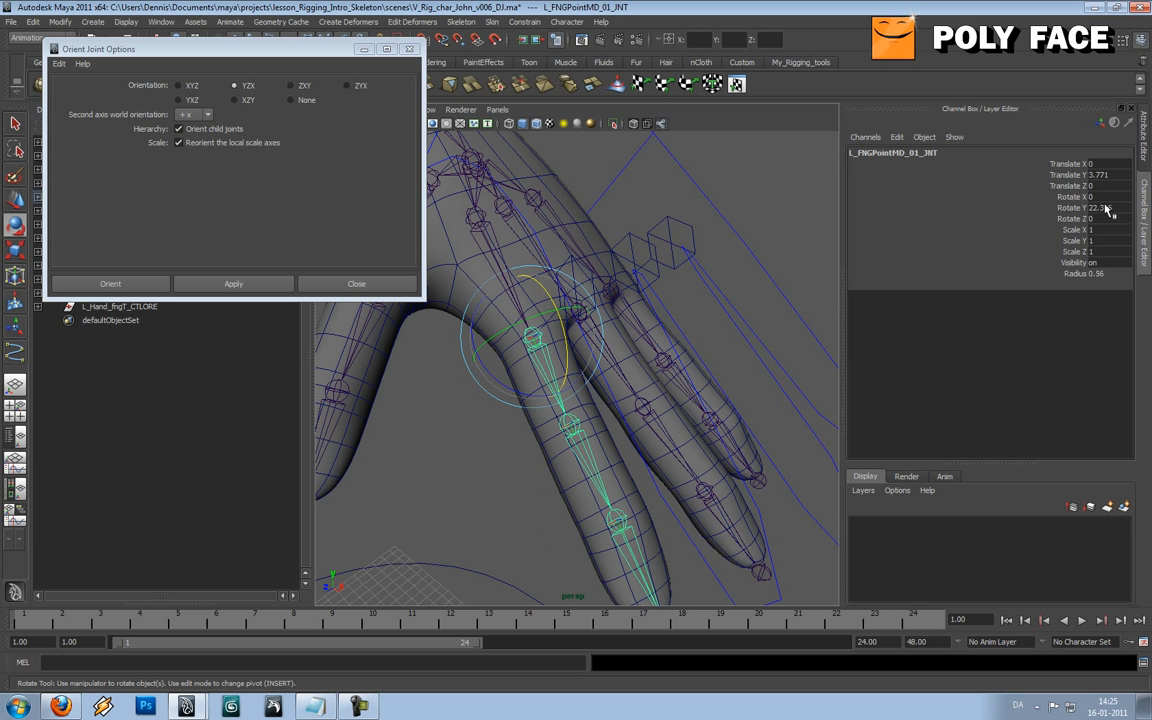
pyautogui.click(480, 215)
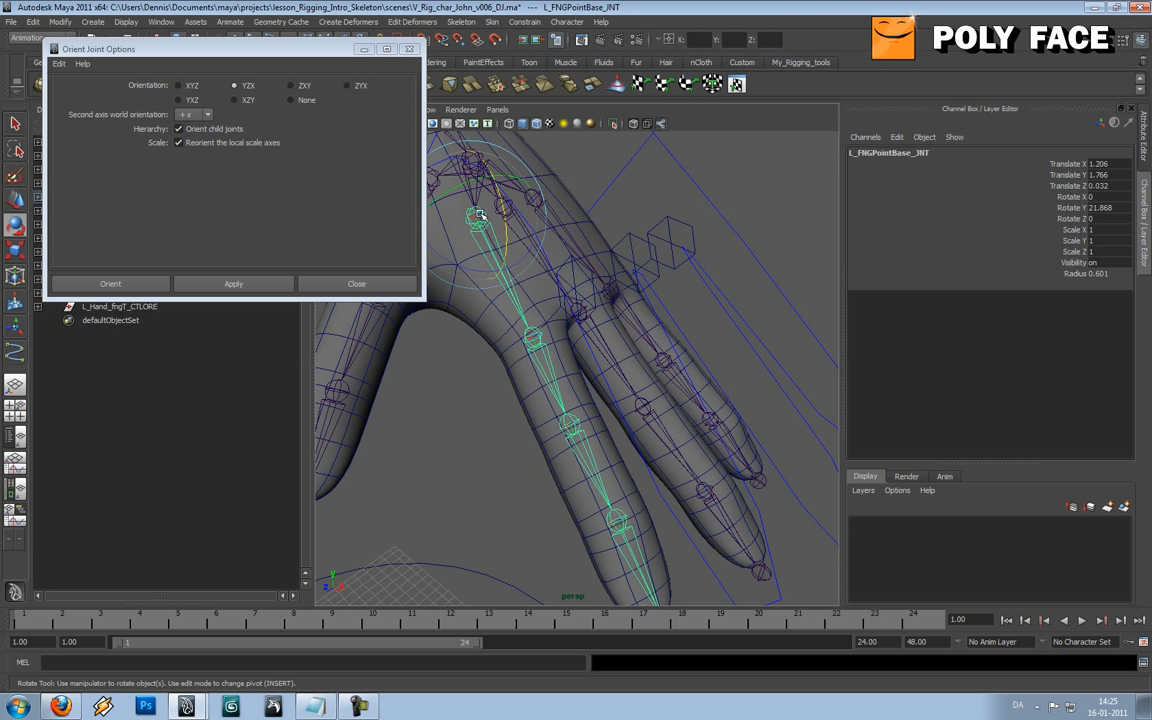
pyautogui.keyDown('shift'); pyautogui.click(536, 339); pyautogui.keyUp('shift')
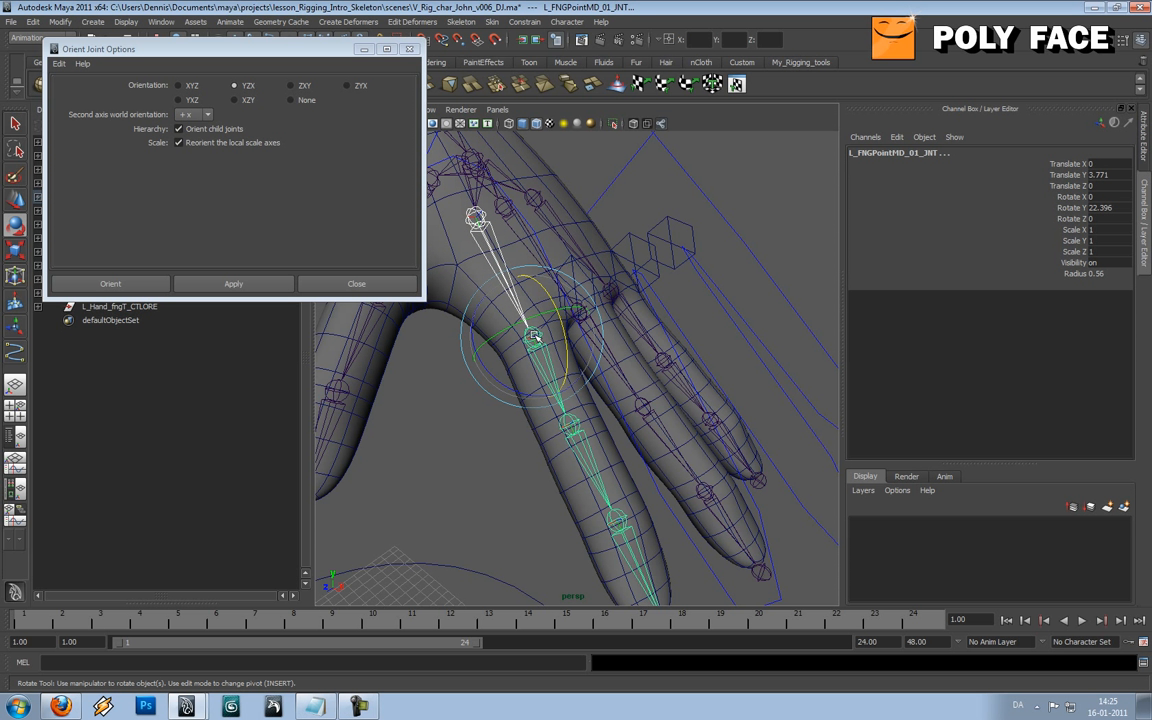
pyautogui.click(61, 23)
pyautogui.moveTo(39, 24)
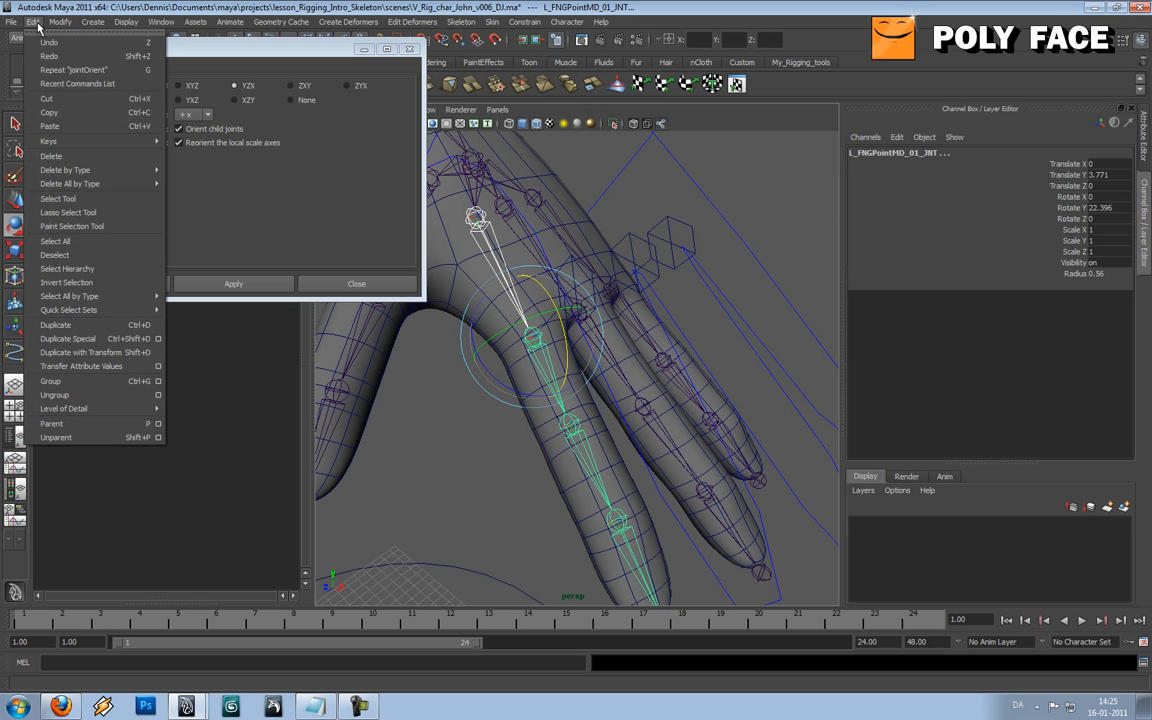
pyautogui.click(168, 71)
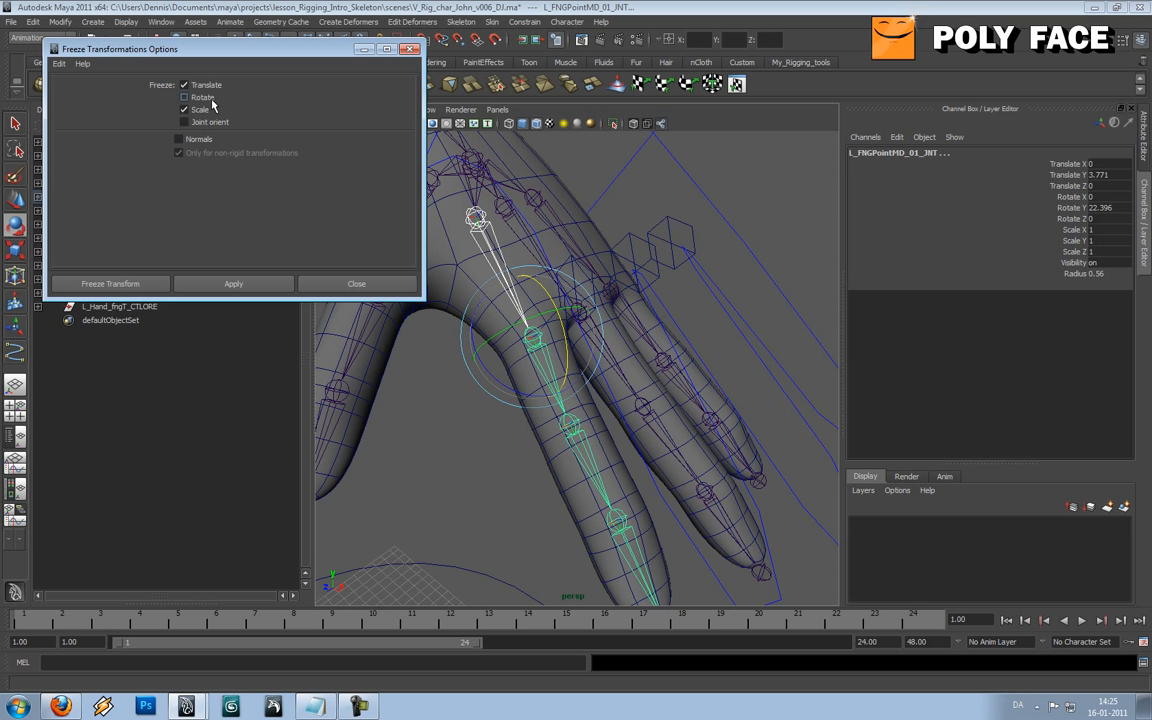
pyautogui.click(200, 85)
pyautogui.click(240, 283)
# Step: Test the bend of the frozen L_FNGPointMD_01_JNT and L_FNGPointBase_JNT by rotating each joint, undoing each rotation
pyautogui.keyDown('alt'); pyautogui.moveTo(514, 438); pyautogui.dragTo(560, 228); pyautogui.keyUp('alt')
pyautogui.hotkey('ctrl', 'z')
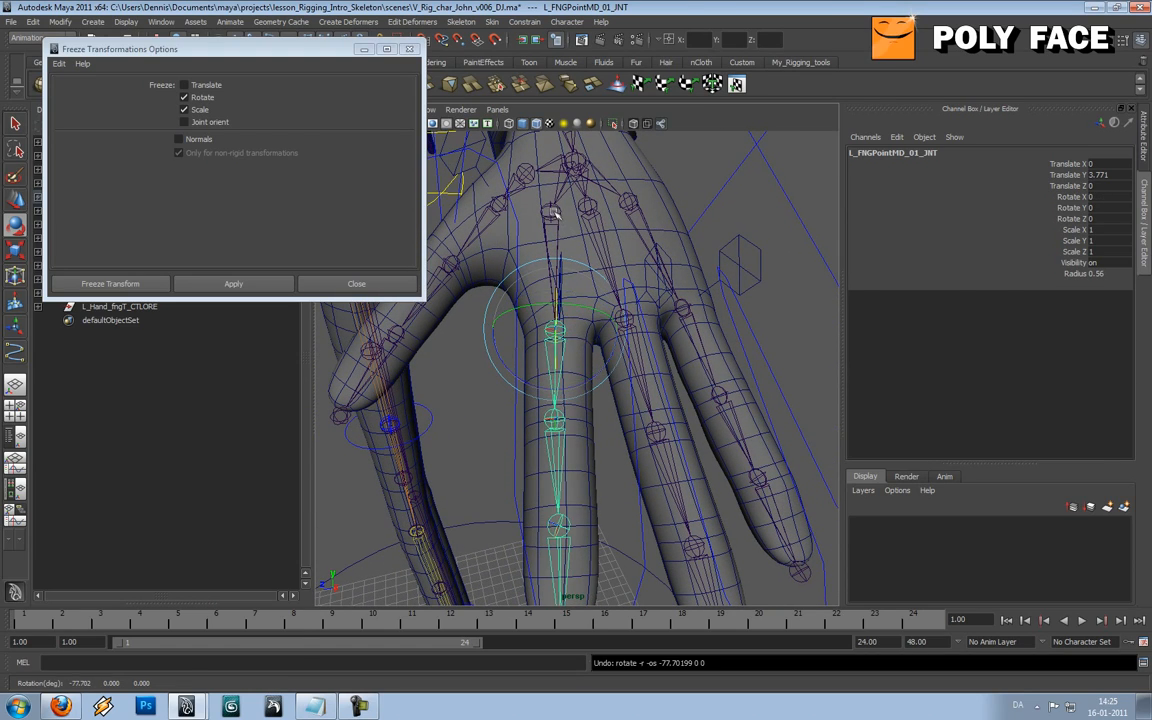
pyautogui.click(554, 212)
pyautogui.click(712, 160)
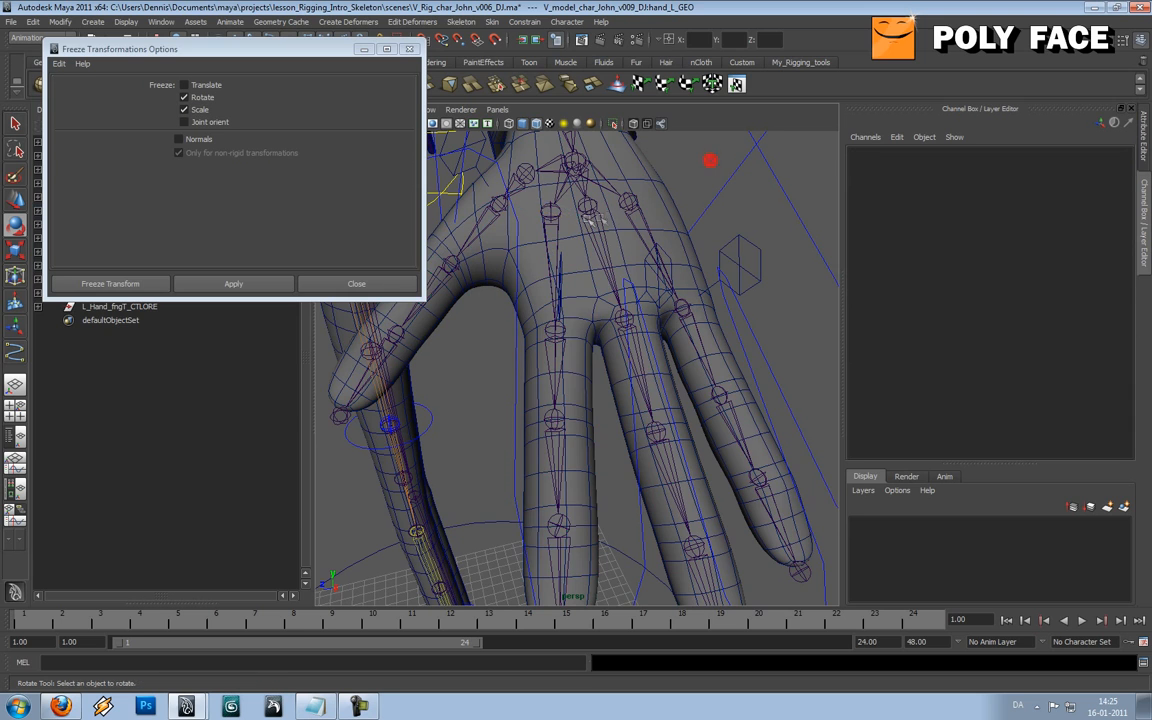
pyautogui.click(549, 211)
pyautogui.keyDown('alt'); pyautogui.moveTo(556, 250); pyautogui.dragTo(481, 252); pyautogui.keyUp('alt')
pyautogui.hotkey('ctrl', 'z')
pyautogui.click(499, 429)
pyautogui.click(538, 352)
# Step: Select L_FNGPointMD_01_JNT, L_FNGPointMD_02_JNT, L_FNGPointTip_JNT and L_Hand_fngP_CTL together, and dismiss the freeze options
pyautogui.keyDown('alt'); pyautogui.moveTo(590, 401); pyautogui.dragTo(564, 283); pyautogui.keyUp('alt')
pyautogui.click(558, 205)
pyautogui.click(563, 344)
pyautogui.click(565, 347)
pyautogui.scroll(-3, 545, 368)
pyautogui.keyDown('alt'); pyautogui.moveTo(545, 368); pyautogui.dragTo(602, 413); pyautogui.keyUp('alt')
pyautogui.scroll(3, 595, 360)
pyautogui.press('Down')
pyautogui.press('Down')
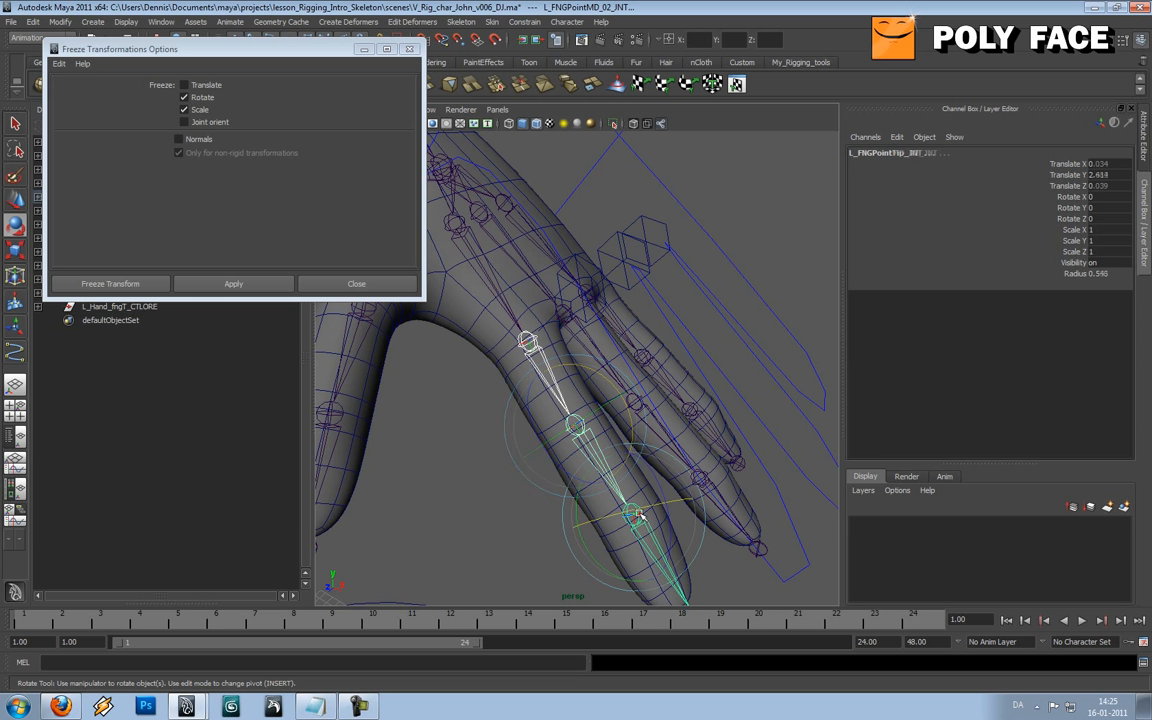
pyautogui.click(540, 245)
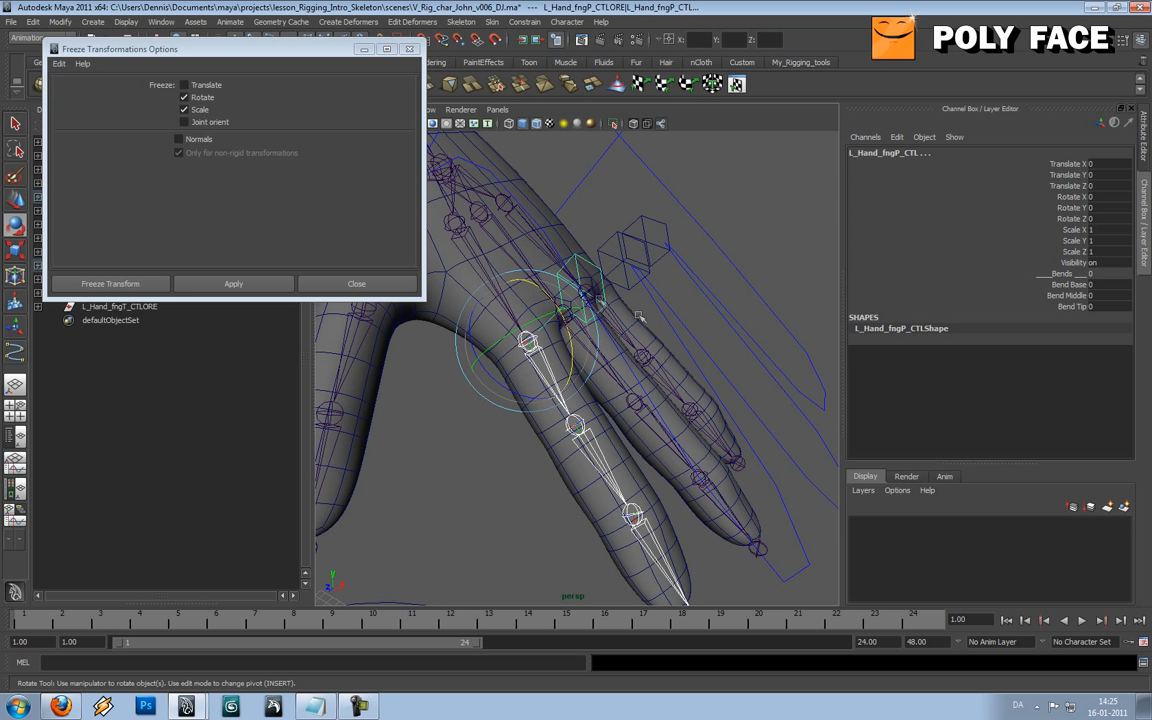
pyautogui.click(409, 48)
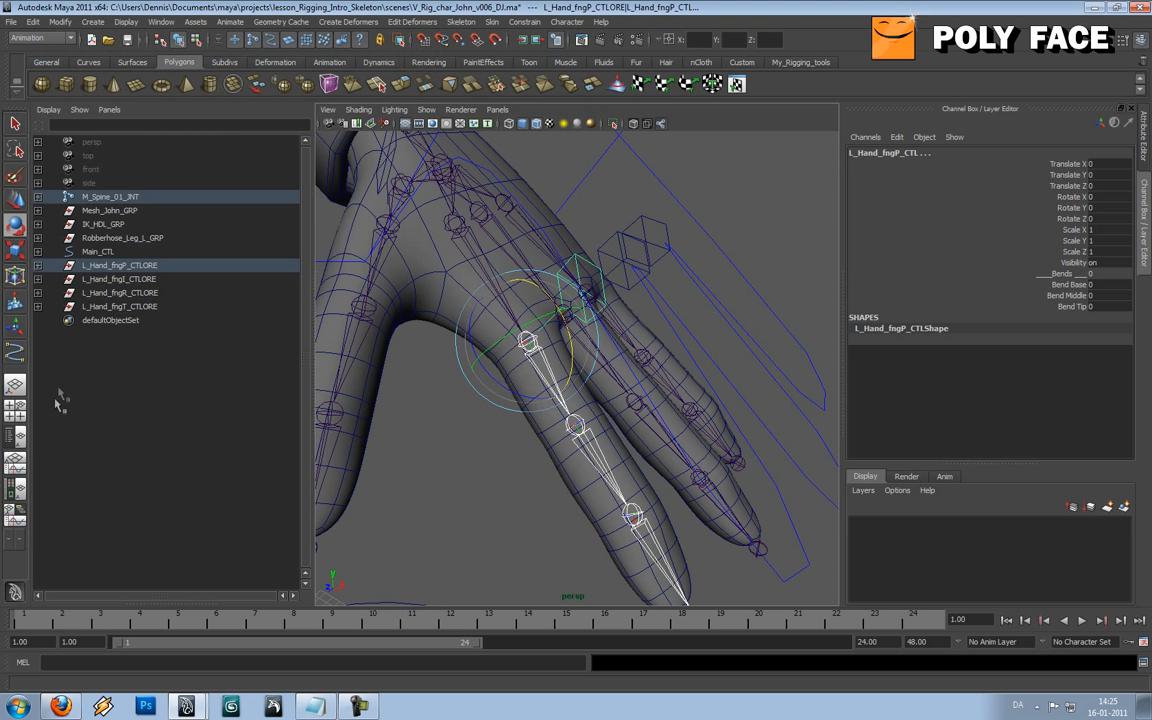
# Step: Graph the input and output connections of the selected joints and control in a widened Hypershade beside the perspective view
pyautogui.click(18, 489)
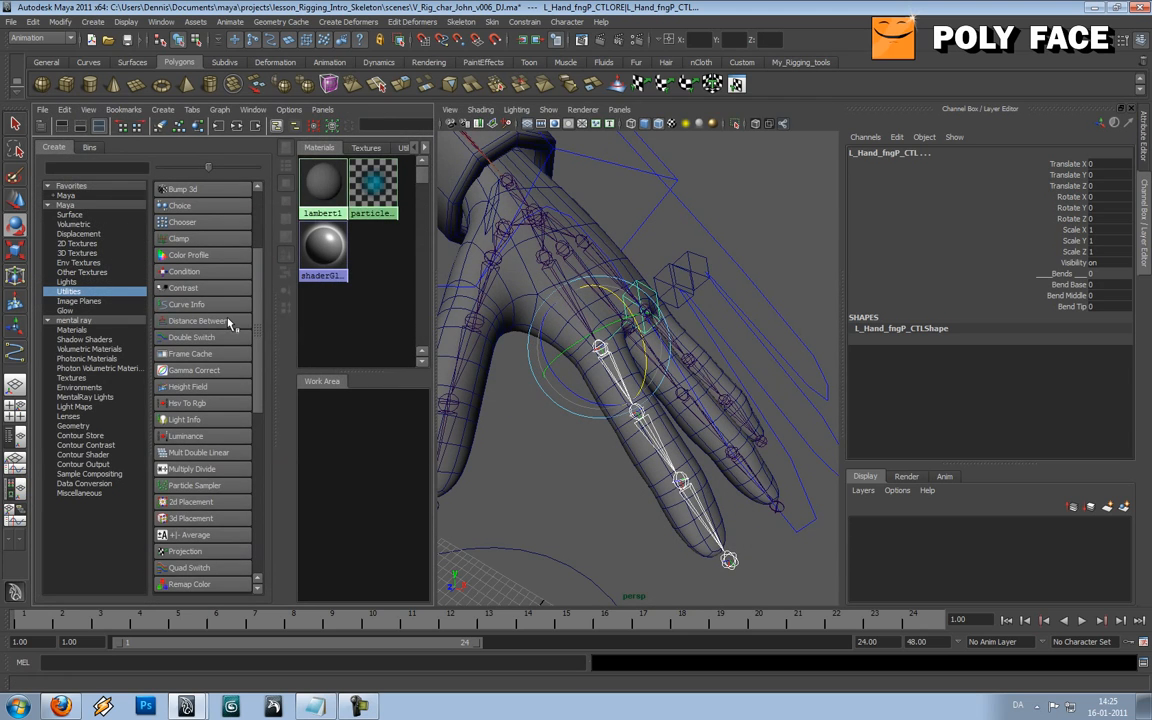
pyautogui.moveTo(434, 285); pyautogui.dragTo(548, 285)
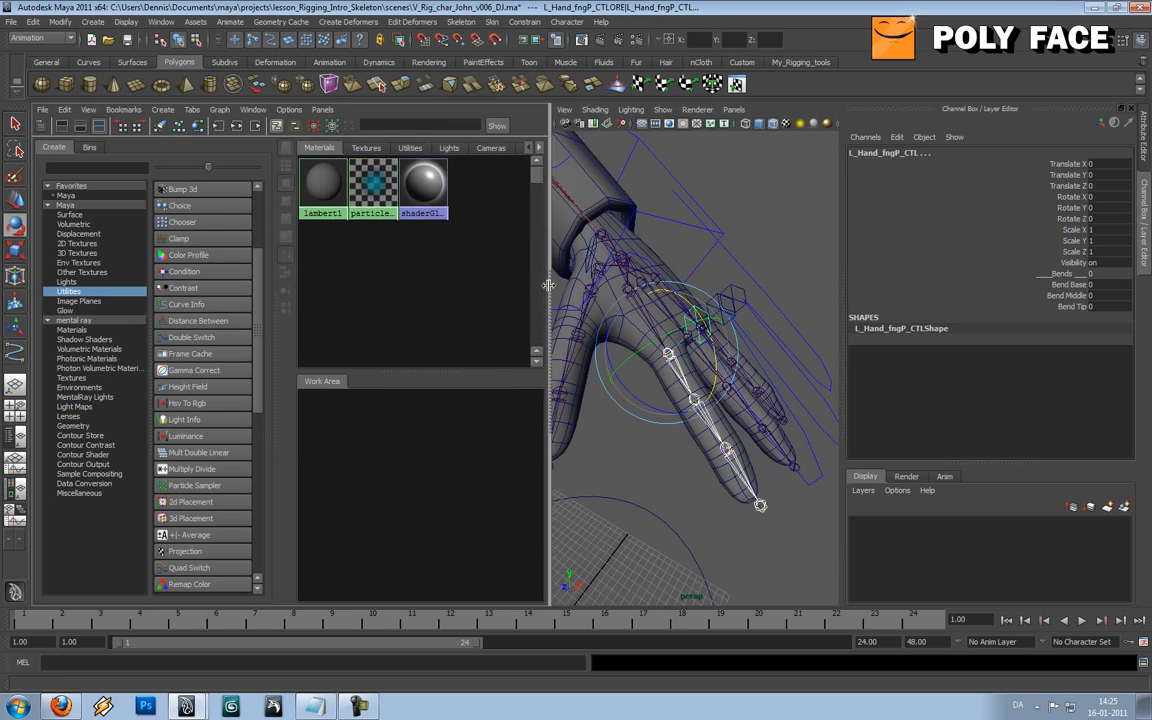
pyautogui.click(236, 126)
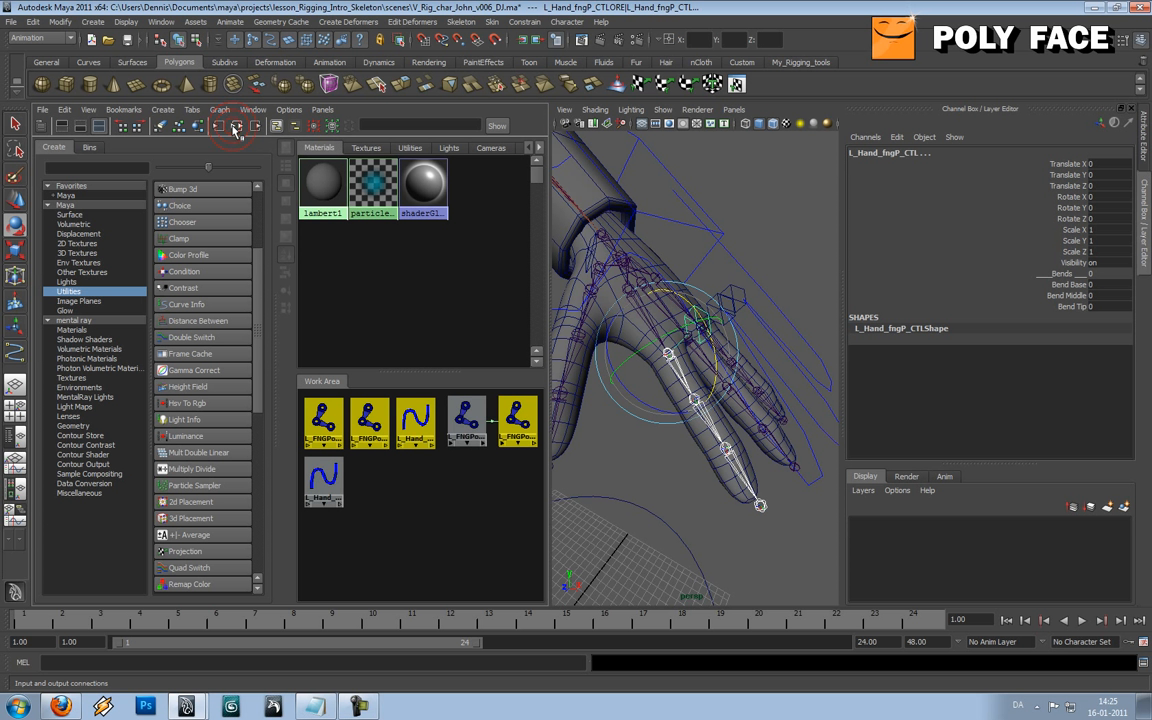
pyautogui.scroll(-4, 450, 505)
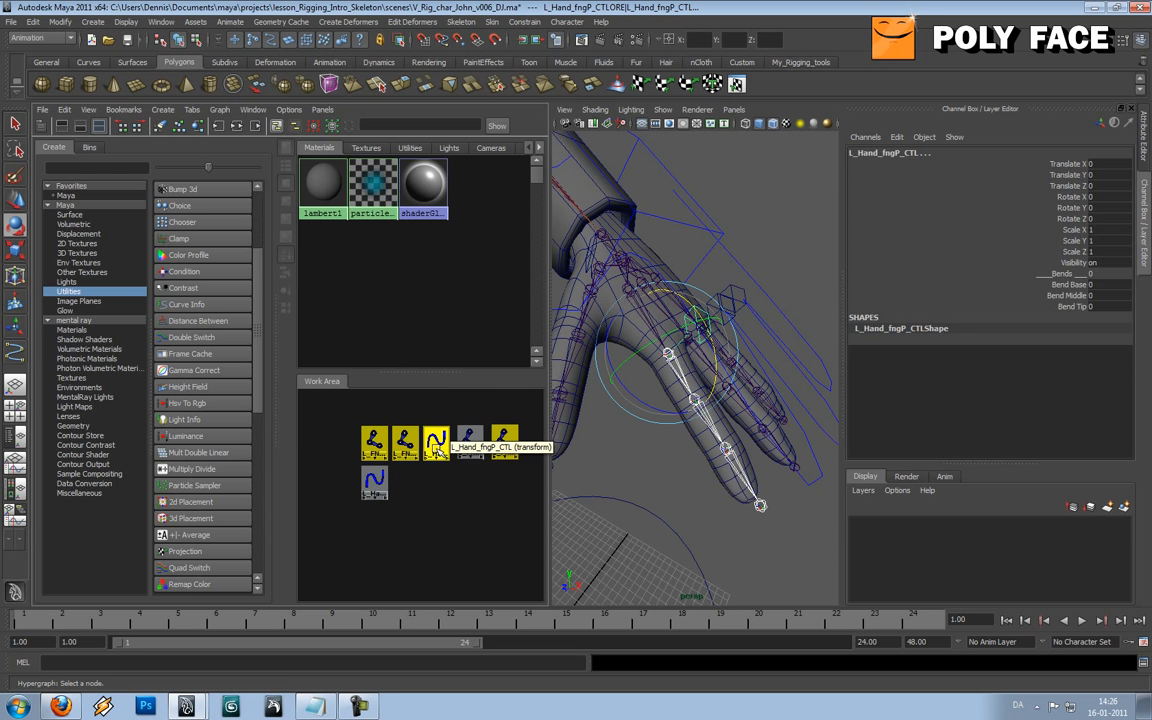
# Step: Arrange the graphed nodes with L_Hand_fngP_CTL on one side and the three finger joints staggered diagonally opposite it
pyautogui.click(437, 442)
pyautogui.click(438, 480)
pyautogui.keyDown('alt'); pyautogui.moveTo(438, 480); pyautogui.dragTo(451, 424, button='middle'); pyautogui.keyUp('alt')
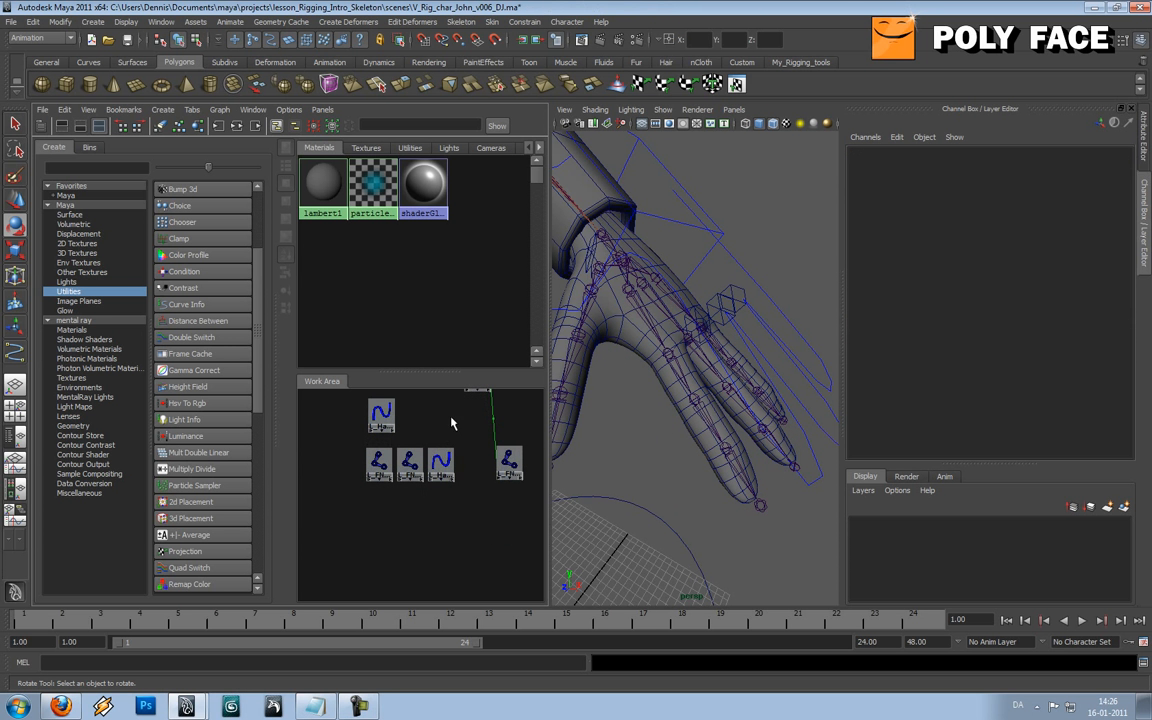
pyautogui.moveTo(441, 462); pyautogui.dragTo(322, 515)
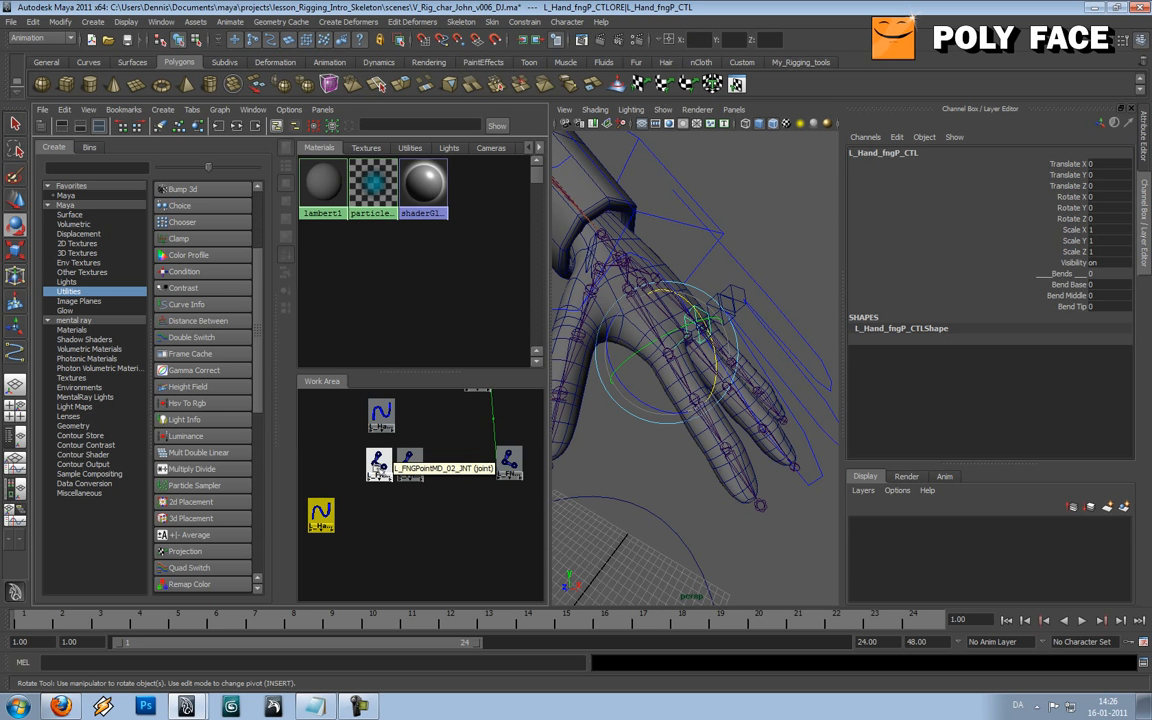
pyautogui.click(378, 469)
pyautogui.click(411, 469)
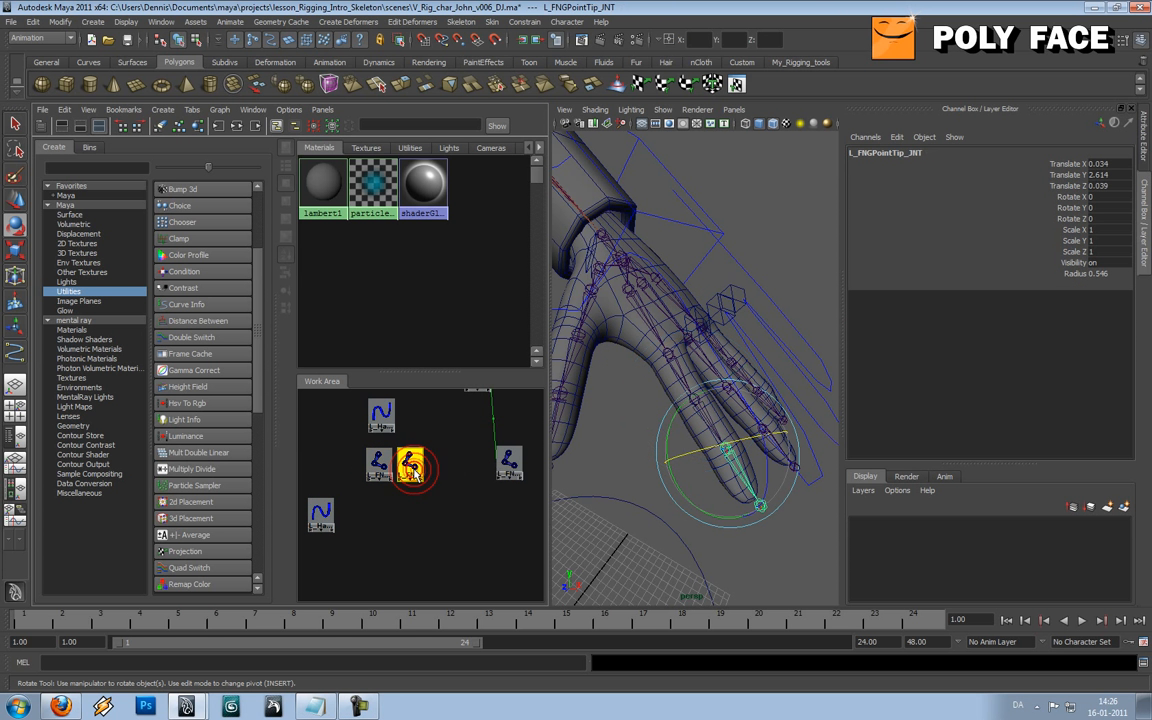
pyautogui.click(508, 463)
pyautogui.moveTo(508, 463); pyautogui.dragTo(390, 557)
pyautogui.moveTo(409, 465); pyautogui.dragTo(430, 580)
pyautogui.click(467, 512)
pyautogui.scroll(1, 497, 472)
pyautogui.scroll(-1, 500, 456)
pyautogui.keyDown('alt'); pyautogui.moveTo(434, 490); pyautogui.dragTo(475, 438, button='middle'); pyautogui.keyUp('alt')
pyautogui.moveTo(366, 470); pyautogui.dragTo(327, 467)
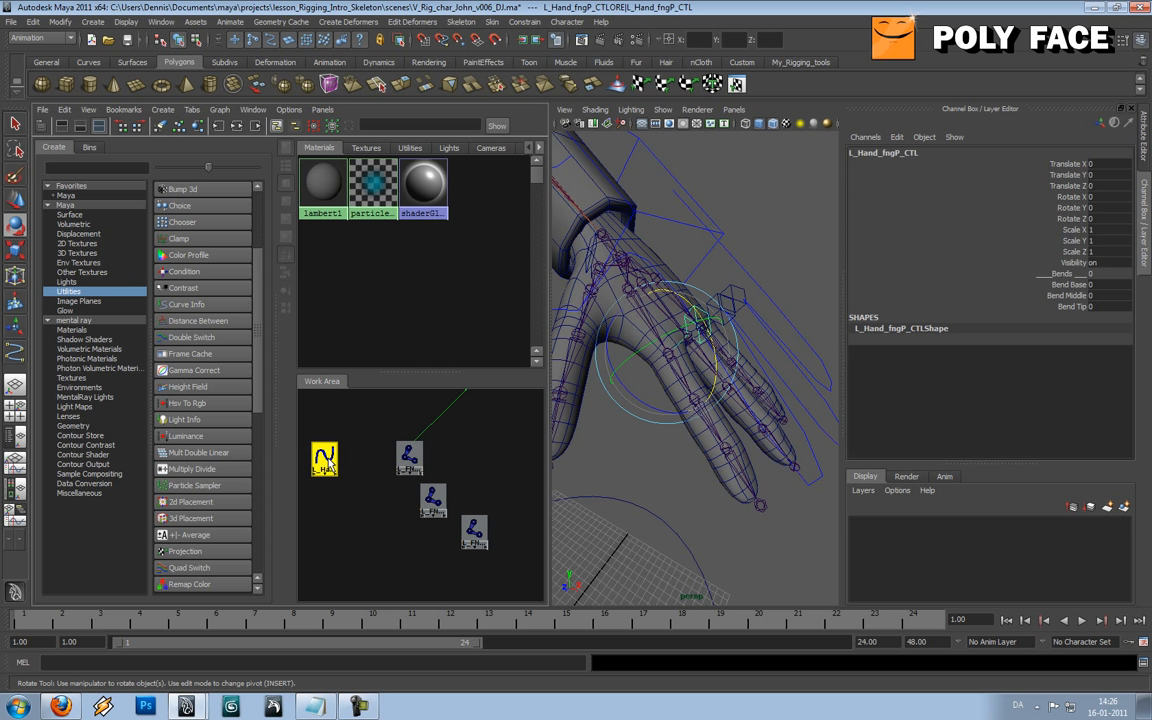
# Step: Create a +/- Average utility node between the finger control and joint nodes, and show its attributes
pyautogui.click(186, 534)
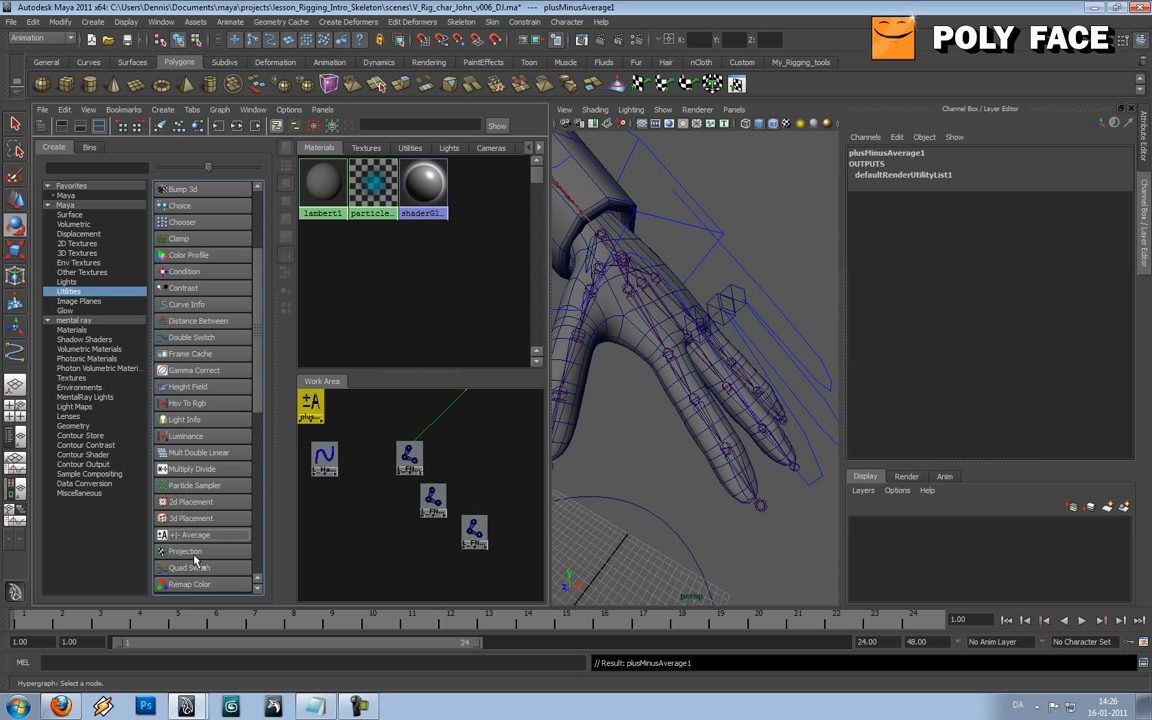
pyautogui.moveTo(311, 405); pyautogui.dragTo(369, 463)
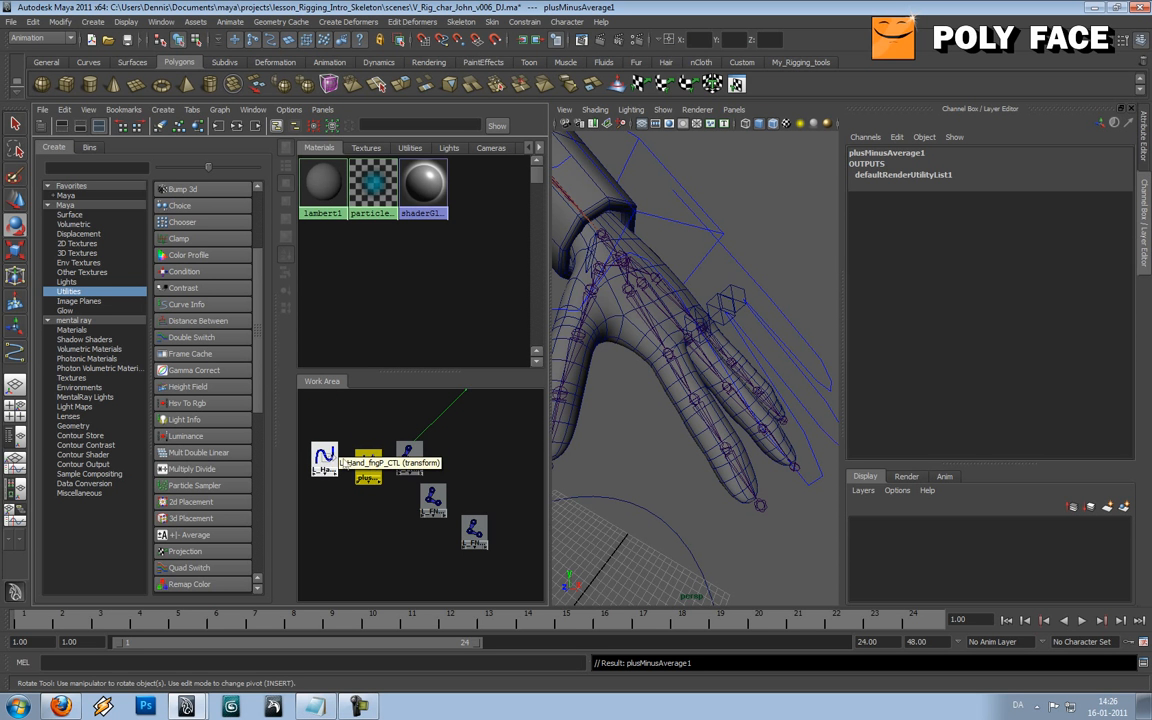
pyautogui.click(1145, 157)
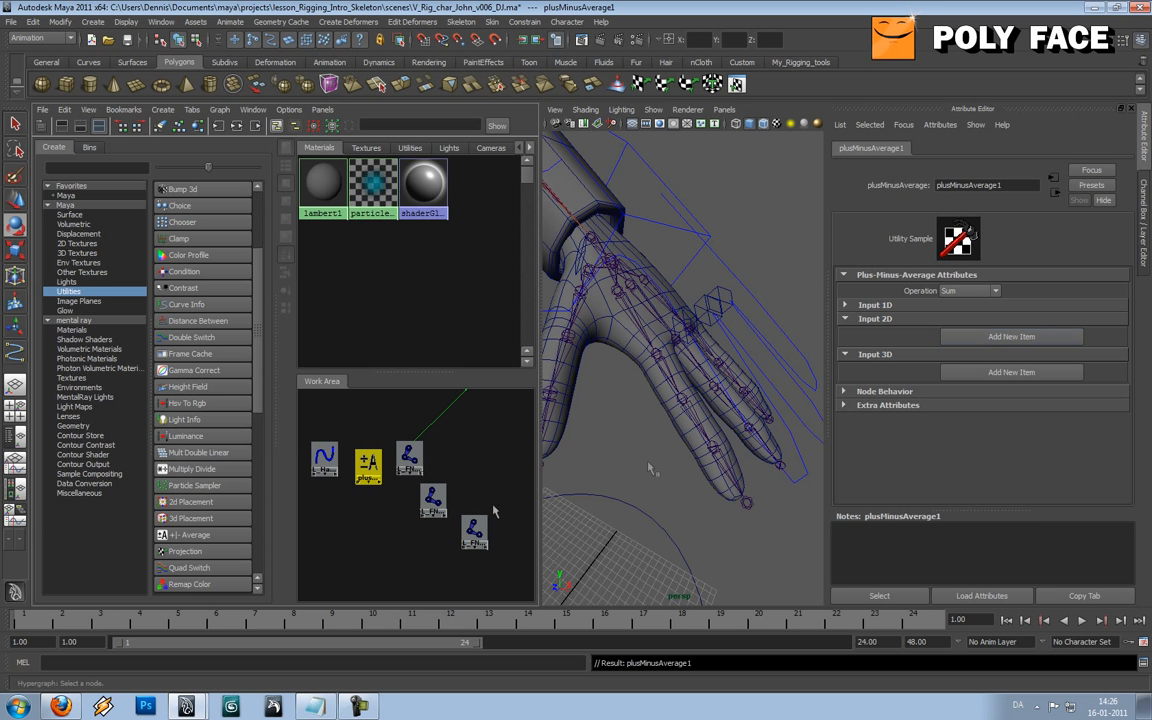
pyautogui.click(370, 466)
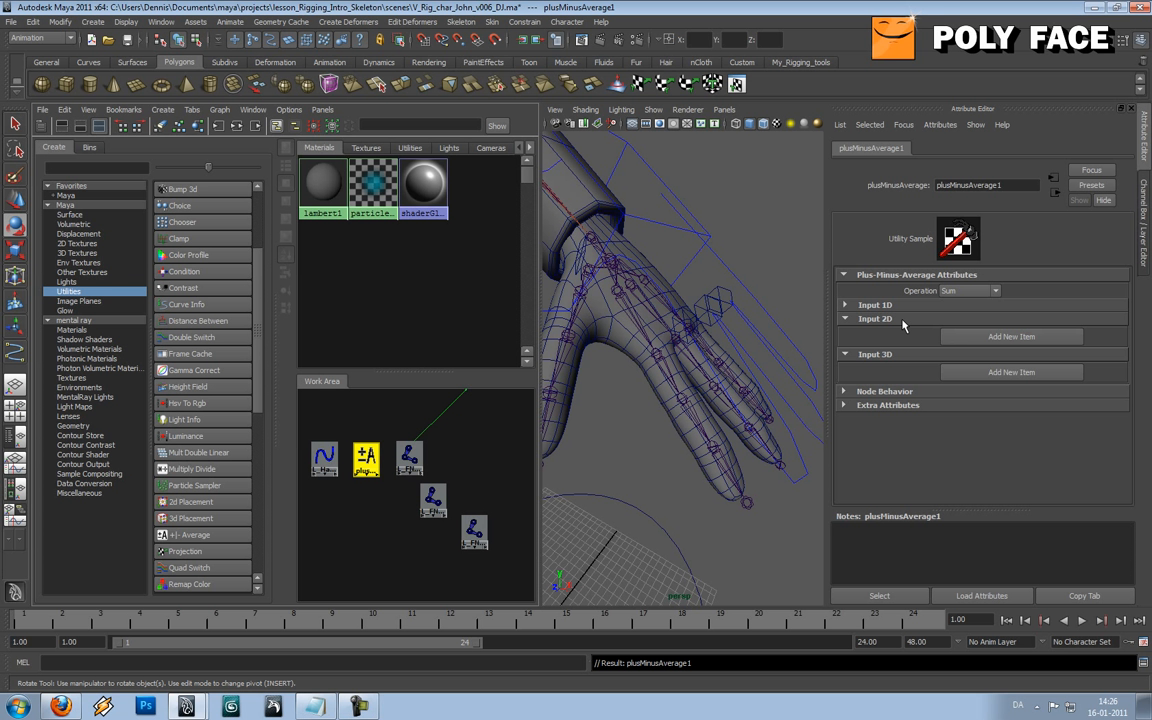
# Step: Add three Input 2D items to the plusMinusAverage1 node and set its operation to Average
pyautogui.click(1006, 338)
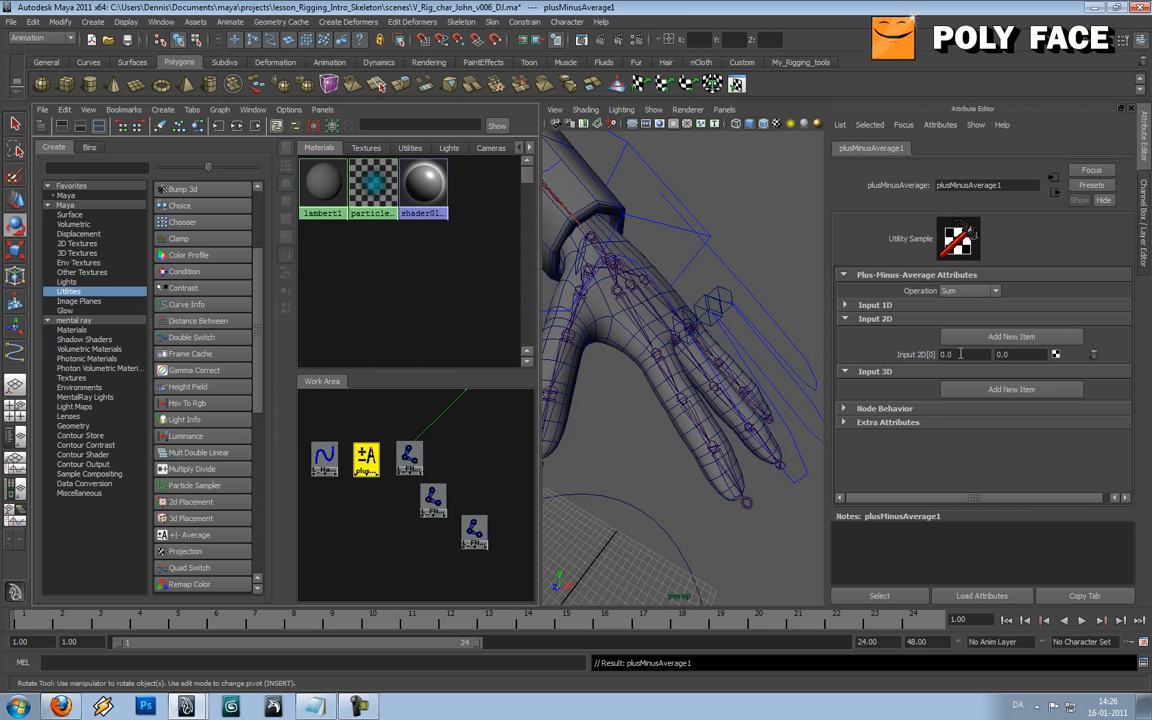
pyautogui.click(985, 336)
pyautogui.click(985, 336)
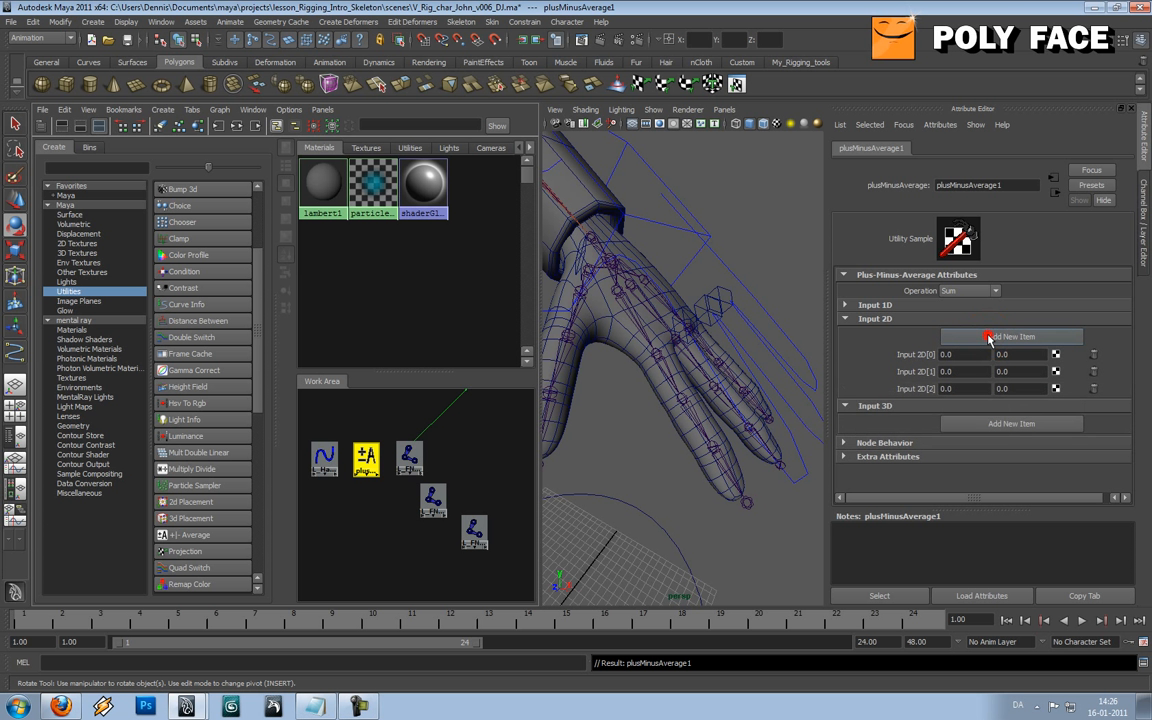
pyautogui.click(974, 354)
pyautogui.click(970, 371)
pyautogui.click(975, 355)
pyautogui.click(969, 291)
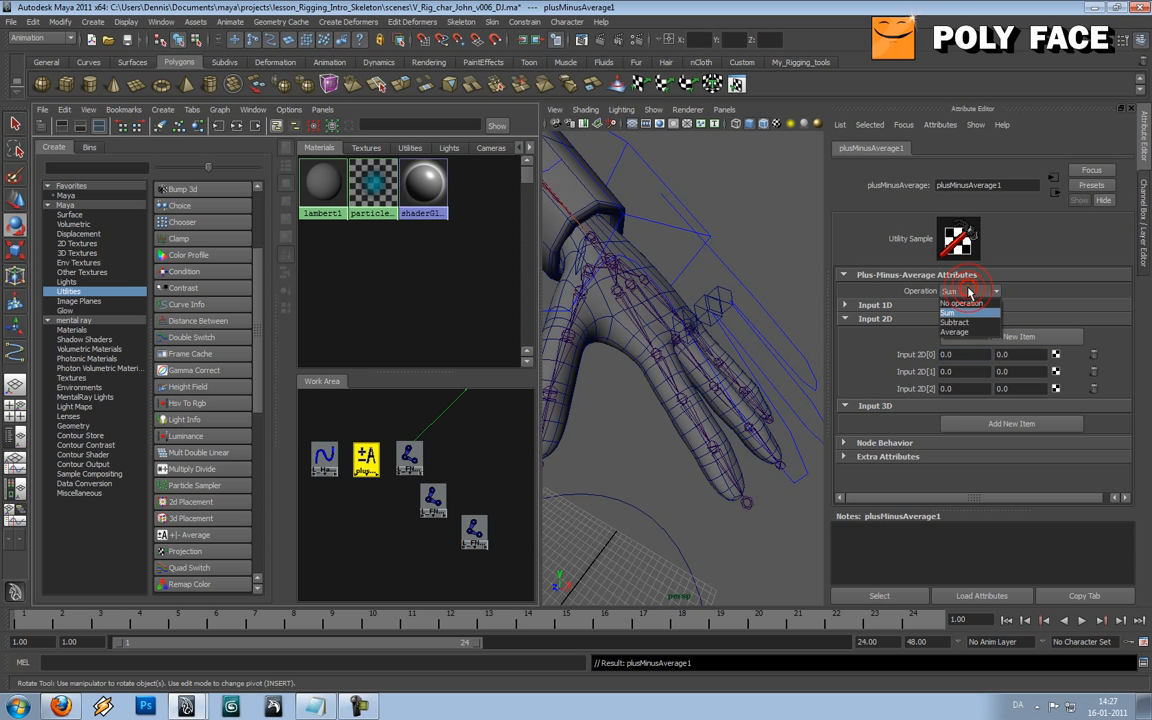
pyautogui.click(962, 332)
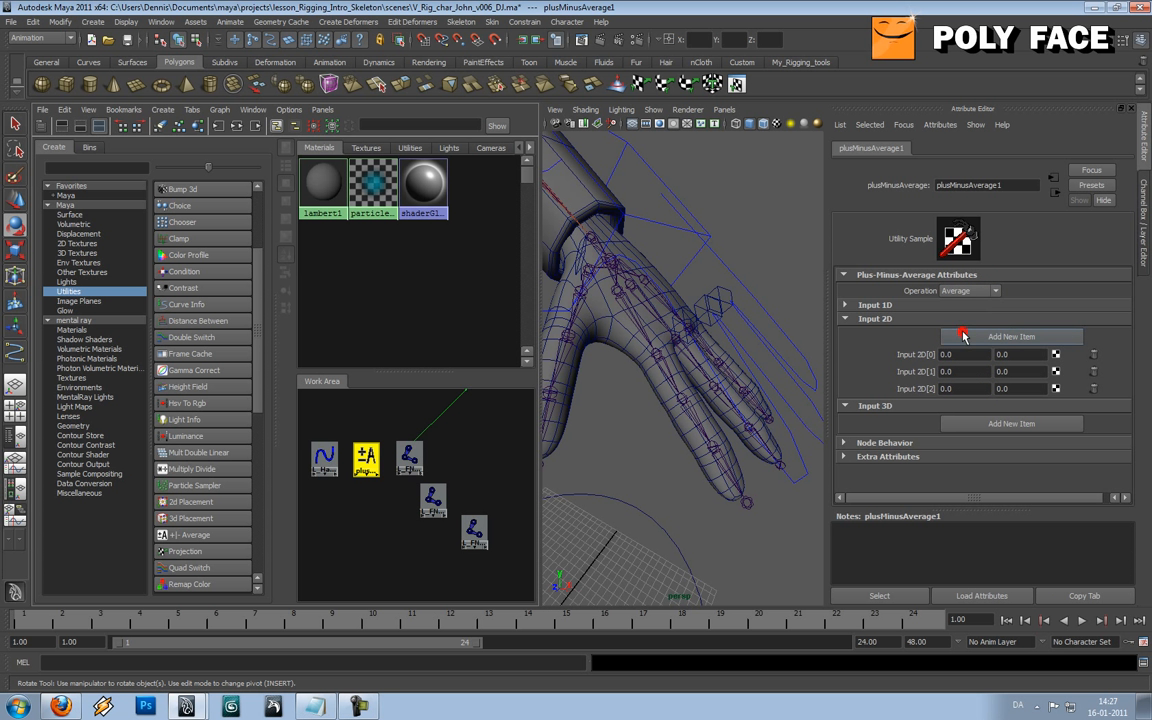
# Step: Try to connect L_Hand_fngP_CTL to an input of plusMinusAverage1 through the Connection Editor, then close the editor
pyautogui.click(325, 456)
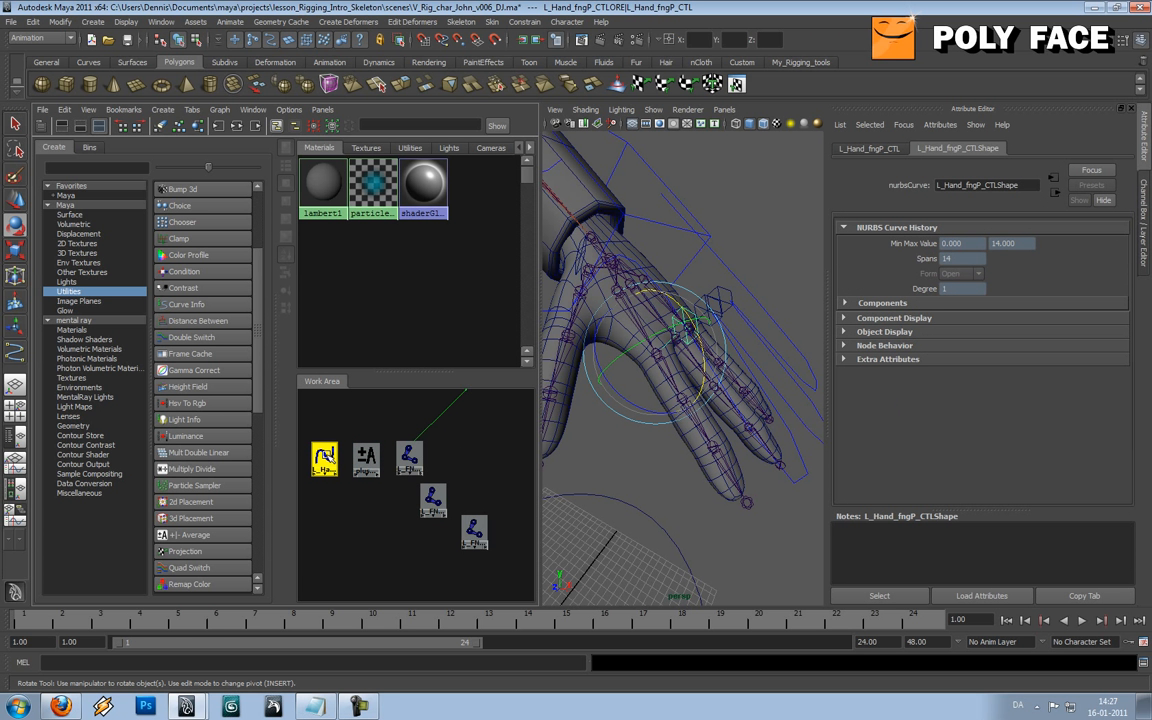
pyautogui.moveTo(325, 456); pyautogui.dragTo(365, 453, button='middle')
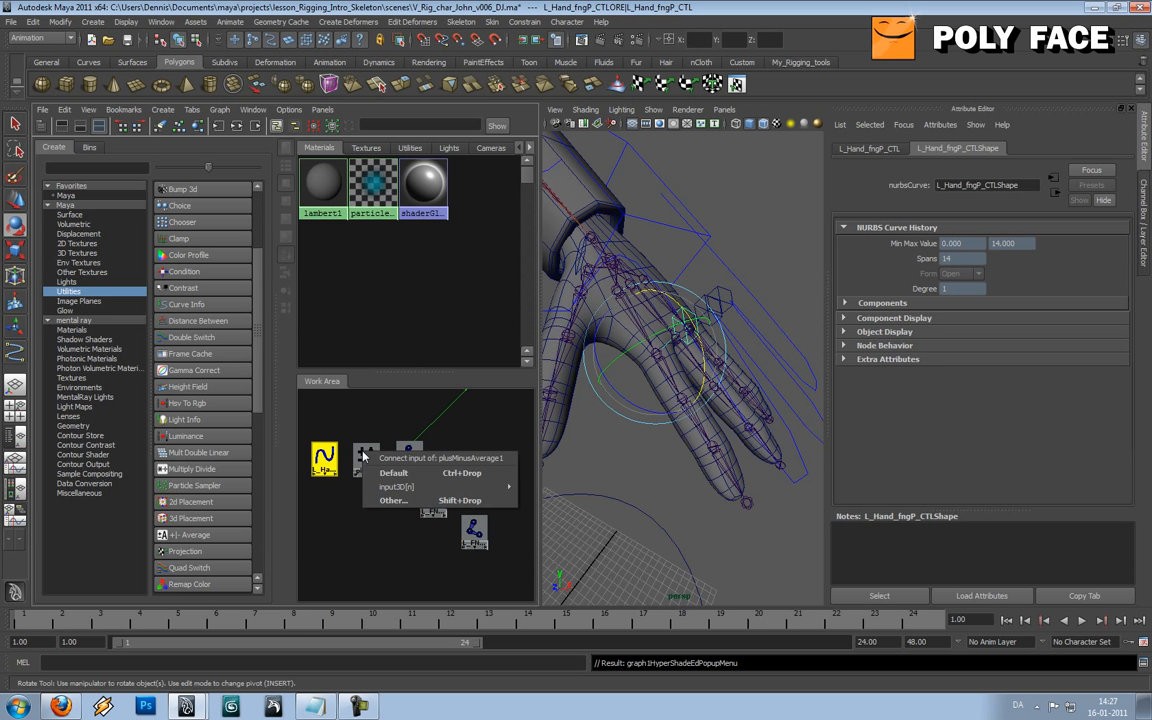
pyautogui.click(406, 502)
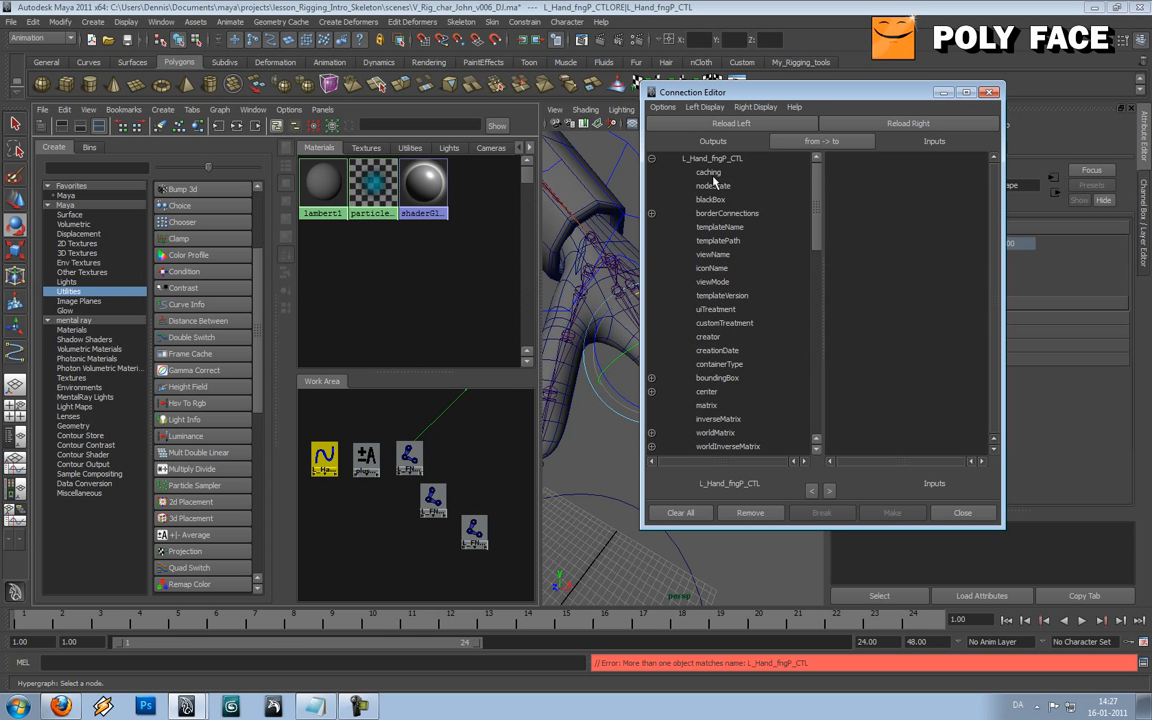
pyautogui.moveTo(767, 92); pyautogui.dragTo(900, 130)
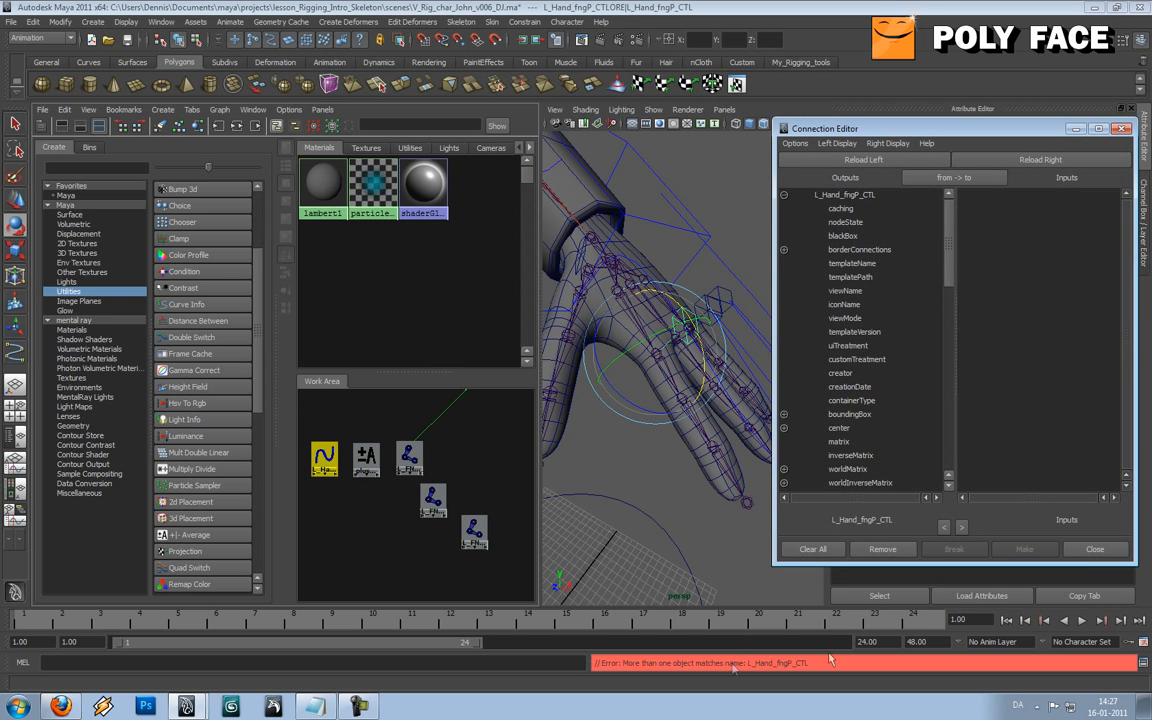
pyautogui.click(1095, 549)
# Step: Inspect the neighbouring finger controls L_Hand_fngI_CTL and L_Hand_fngR_CTL by selecting each in the perspective view
pyautogui.click(701, 291)
pyautogui.click(703, 293)
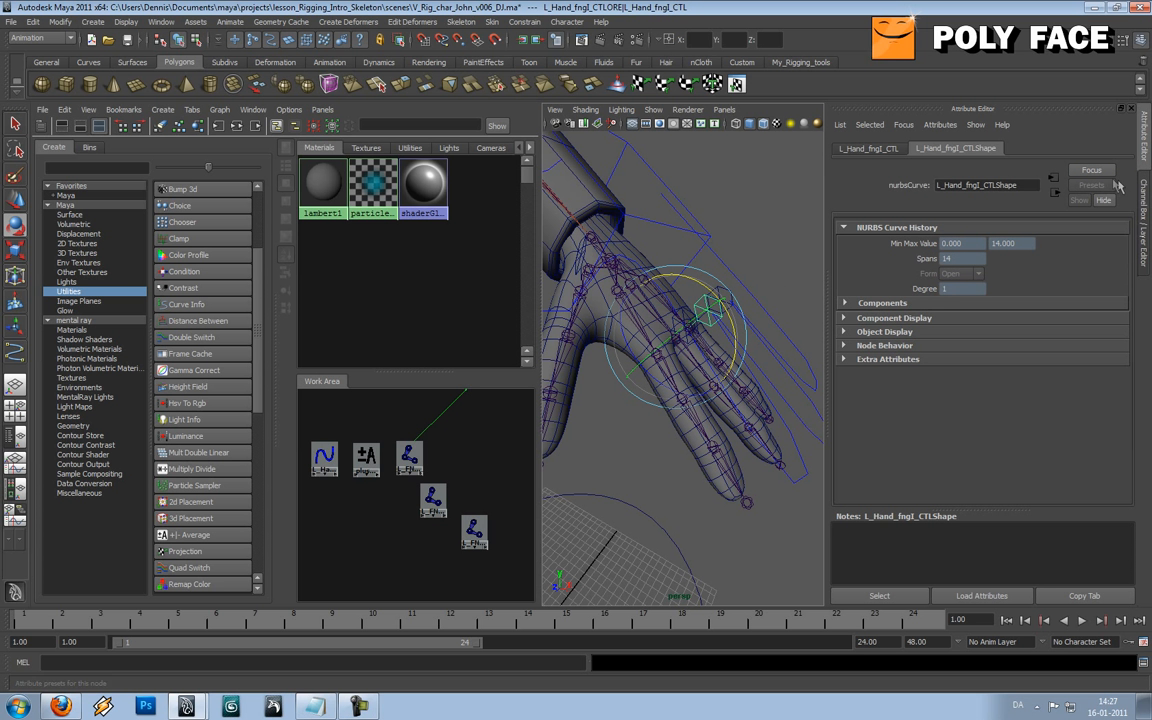
pyautogui.click(780, 243)
pyautogui.click(724, 290)
pyautogui.click(795, 218)
pyautogui.click(718, 296)
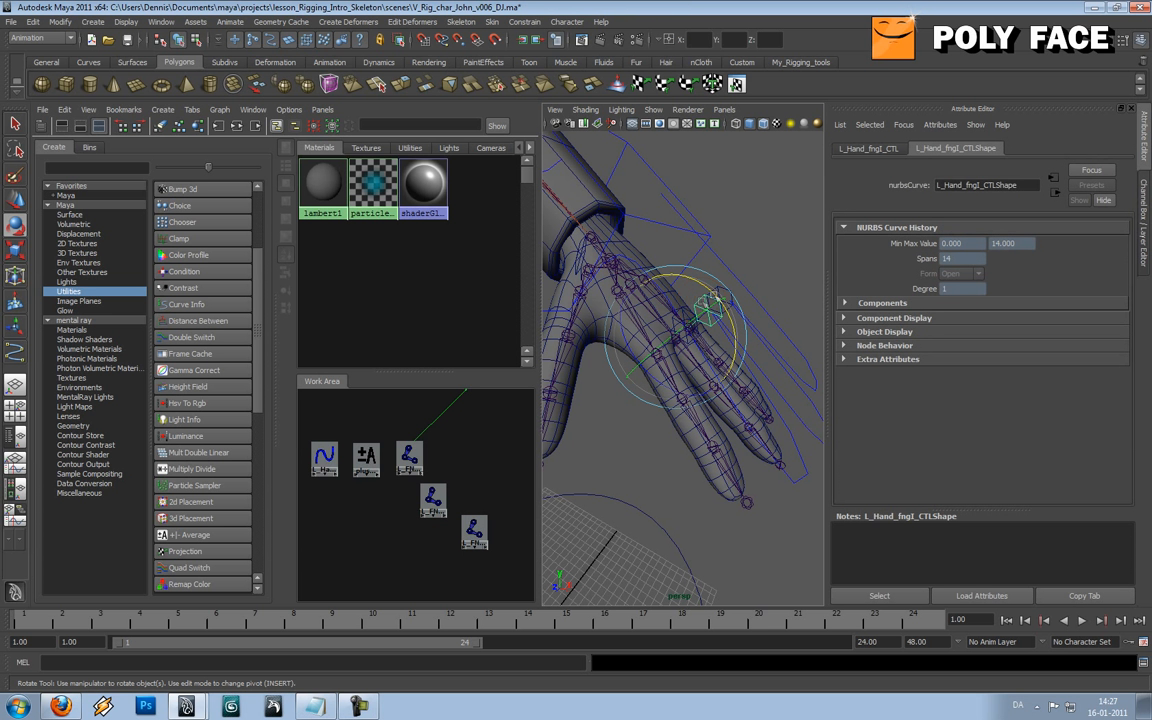
pyautogui.click(771, 237)
pyautogui.click(727, 286)
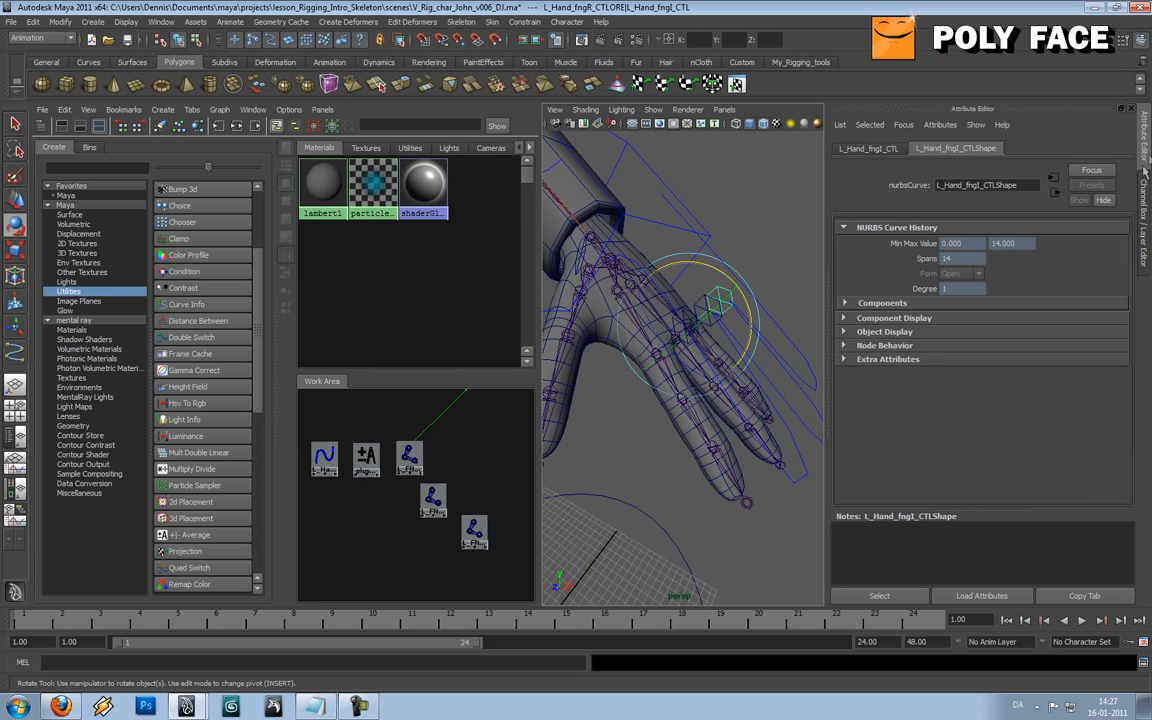
# Step: Rename the duplicate L_Hand_fngI_CTL control under L_Hand_fngR_CTLORE to L_Hand_fngR_CTL
pyautogui.click(1145, 172)
pyautogui.doubleClick(903, 153)
pyautogui.click(895, 154)
pyautogui.press('BackSpace')
pyautogui.write('R')
pyautogui.press('Return')
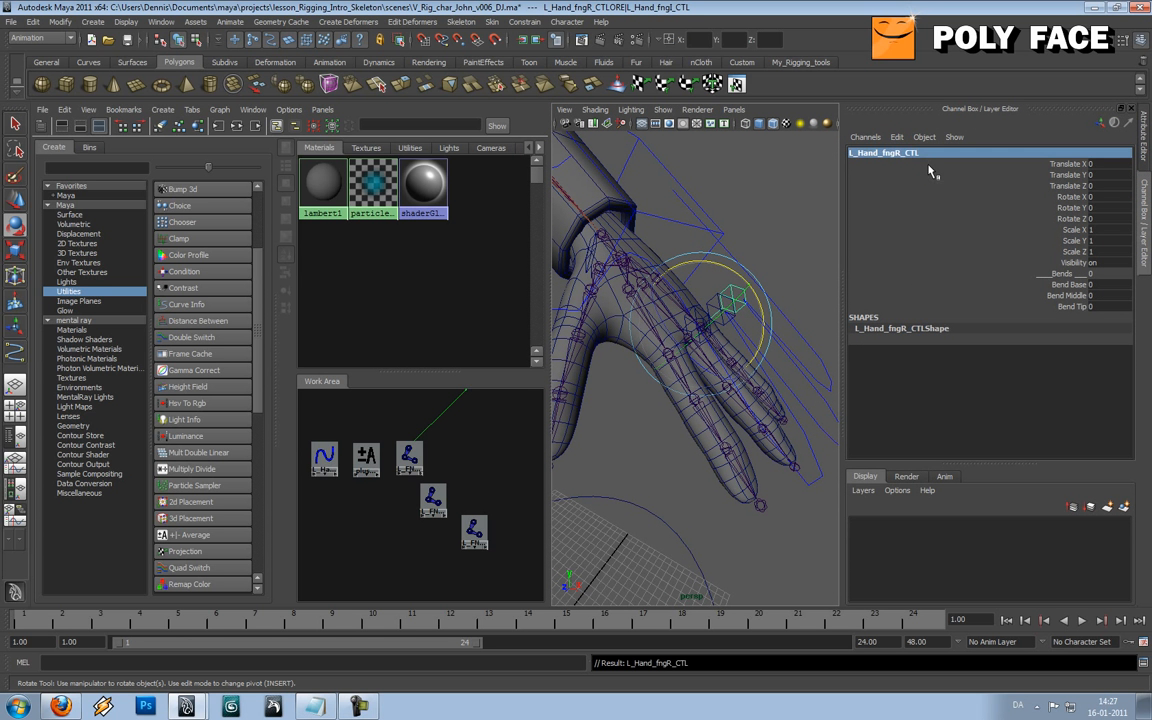
# Step: Select the thumb control under L_Hand_fngT_CTLORE and rename it to L_Hand_fngT_CTL
pyautogui.keyDown('alt'); pyautogui.moveTo(592, 318); pyautogui.dragTo(733, 340); pyautogui.keyUp('alt')
pyautogui.click(693, 261)
pyautogui.keyDown('alt'); pyautogui.moveTo(768, 242); pyautogui.dragTo(708, 249); pyautogui.keyUp('alt')
pyautogui.doubleClick(902, 152)
pyautogui.click(891, 152)
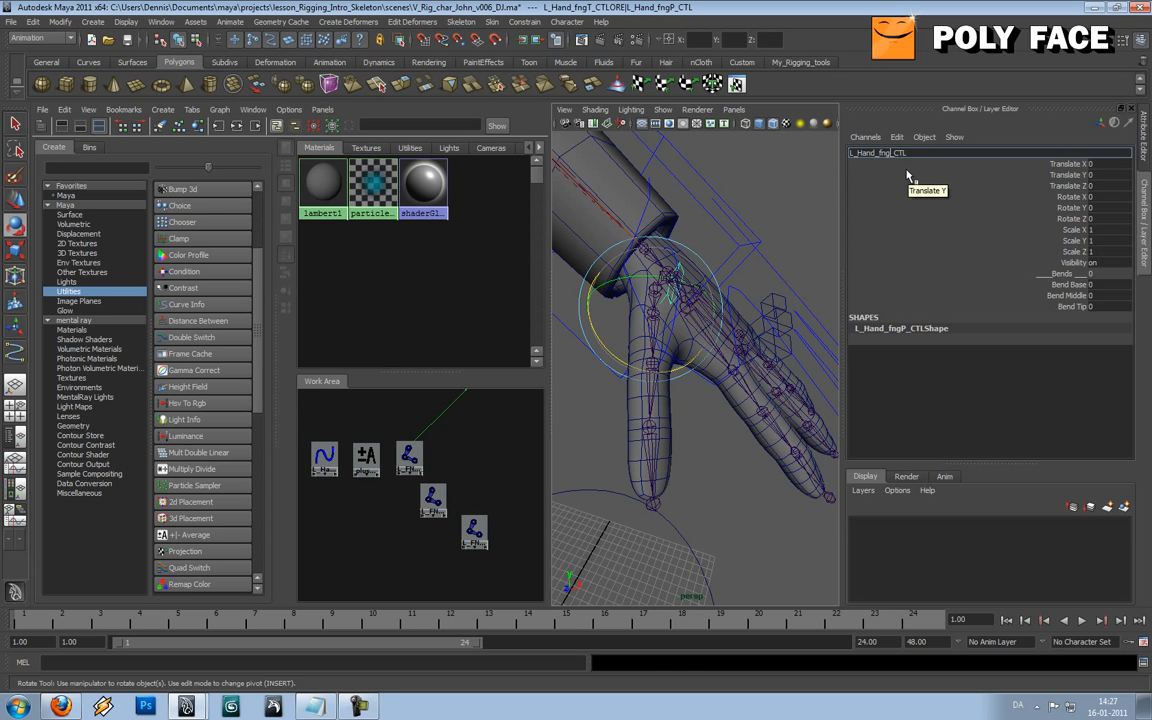
pyautogui.write('T')
pyautogui.press('Return')
# Step: Try to match the rotate channels of L_Hand_fngP_CTL with the input2D items of plusMinusAverage1 in the Connection Editor, then close it
pyautogui.click(770, 204)
pyautogui.keyDown('alt'); pyautogui.moveTo(770, 205); pyautogui.dragTo(752, 317); pyautogui.keyUp('alt')
pyautogui.click(324, 459)
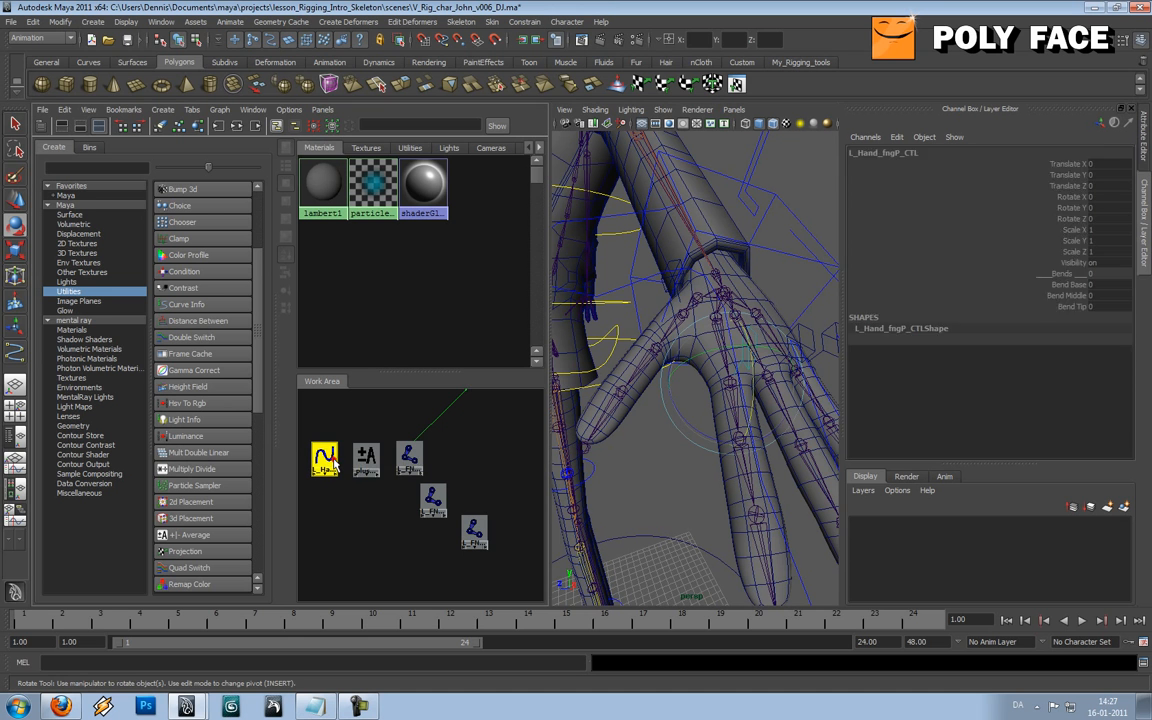
pyautogui.moveTo(324, 459); pyautogui.dragTo(366, 460, button='middle')
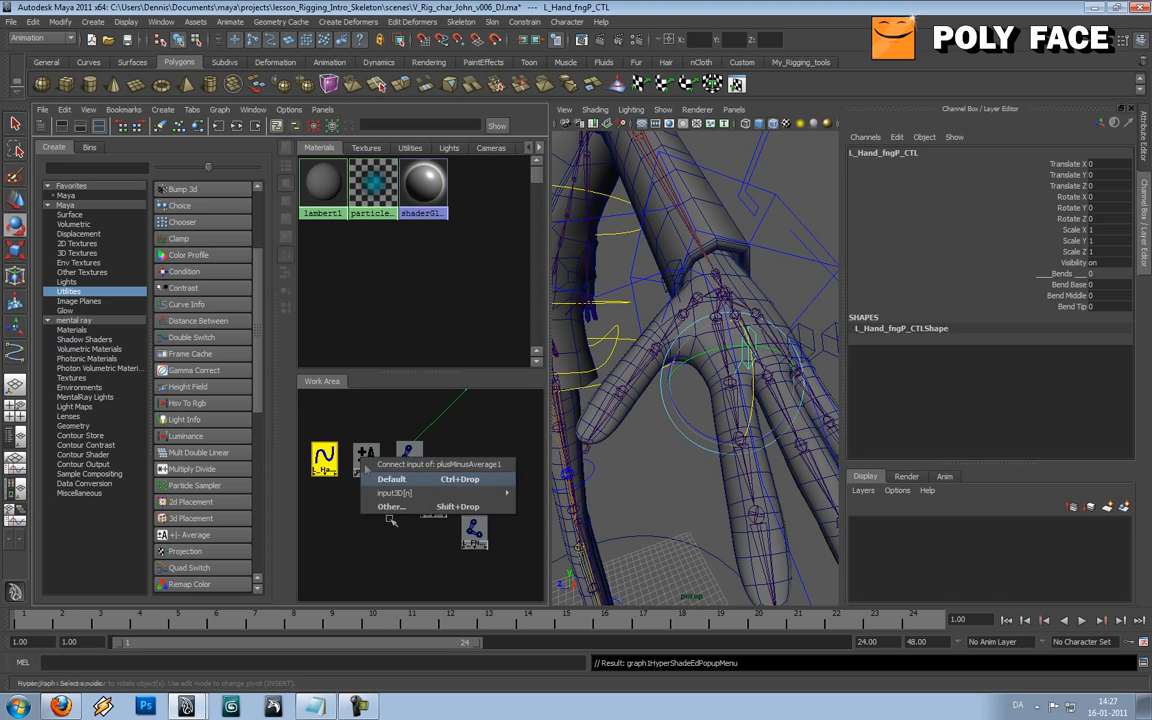
pyautogui.click(405, 513)
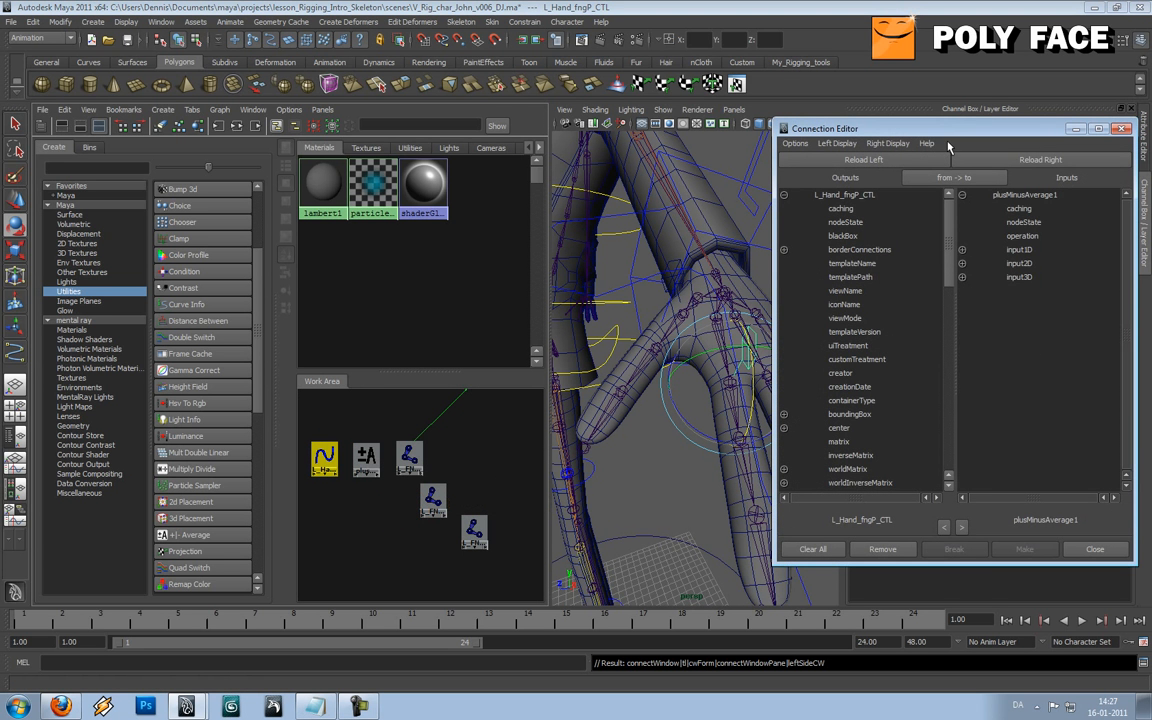
pyautogui.moveTo(850, 128); pyautogui.dragTo(691, 72)
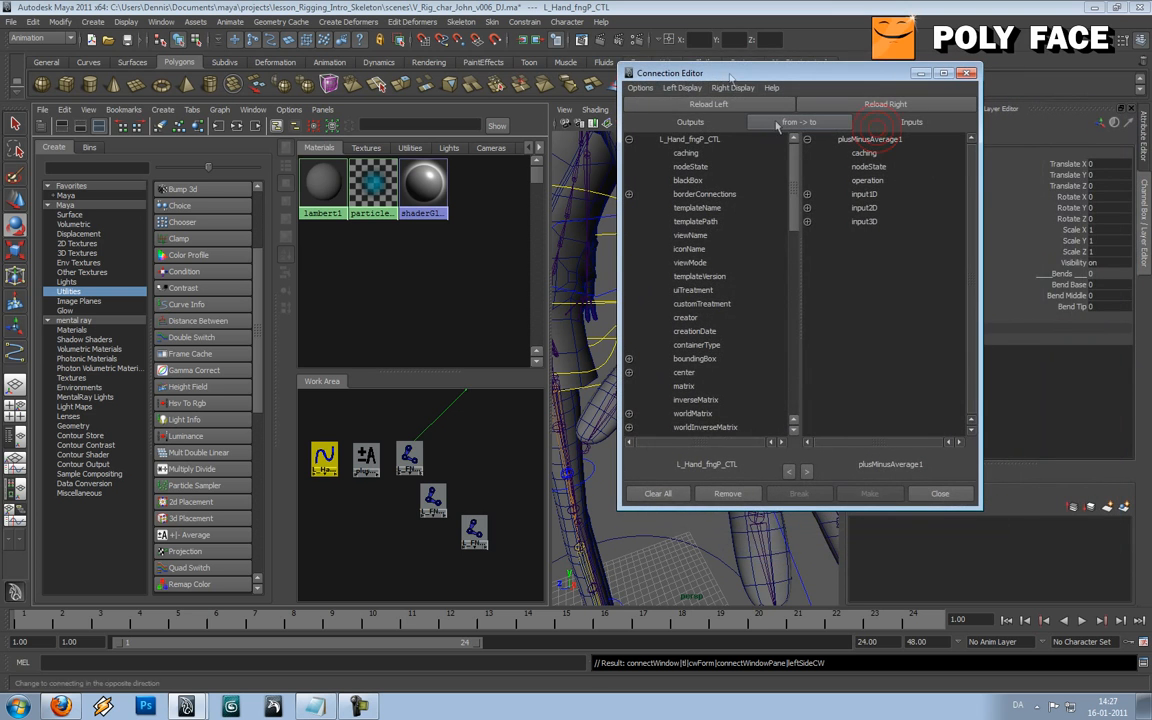
pyautogui.moveTo(796, 192); pyautogui.dragTo(796, 297)
pyautogui.click(629, 360)
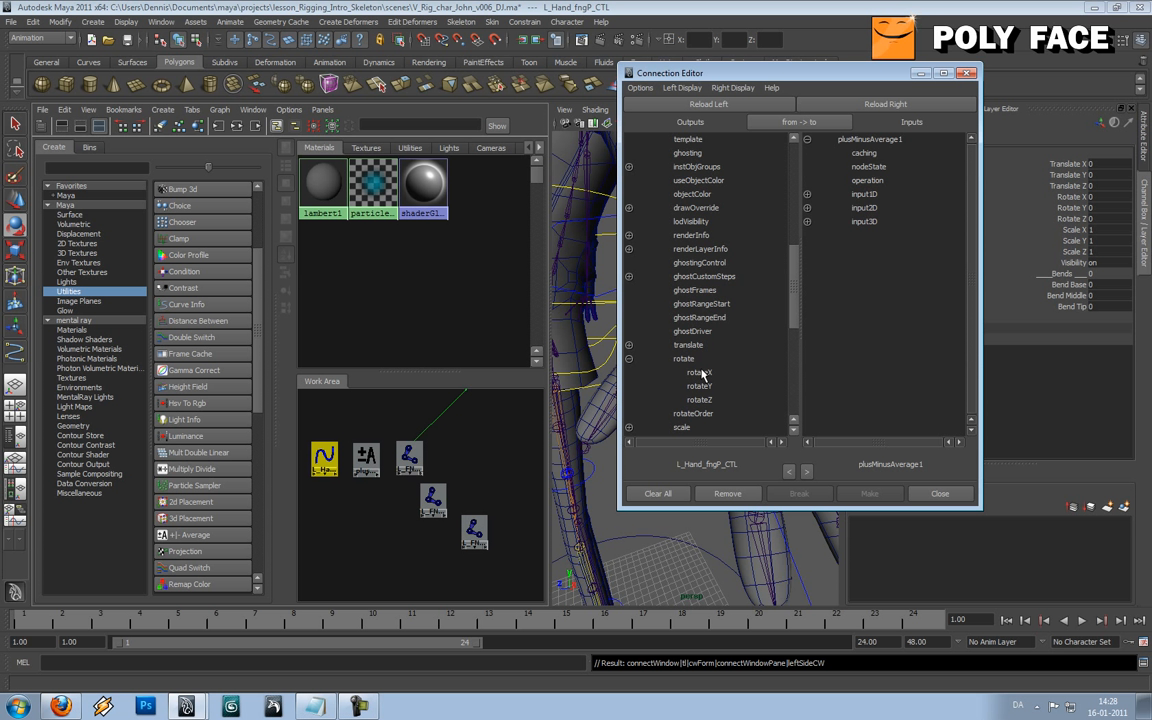
pyautogui.click(807, 208)
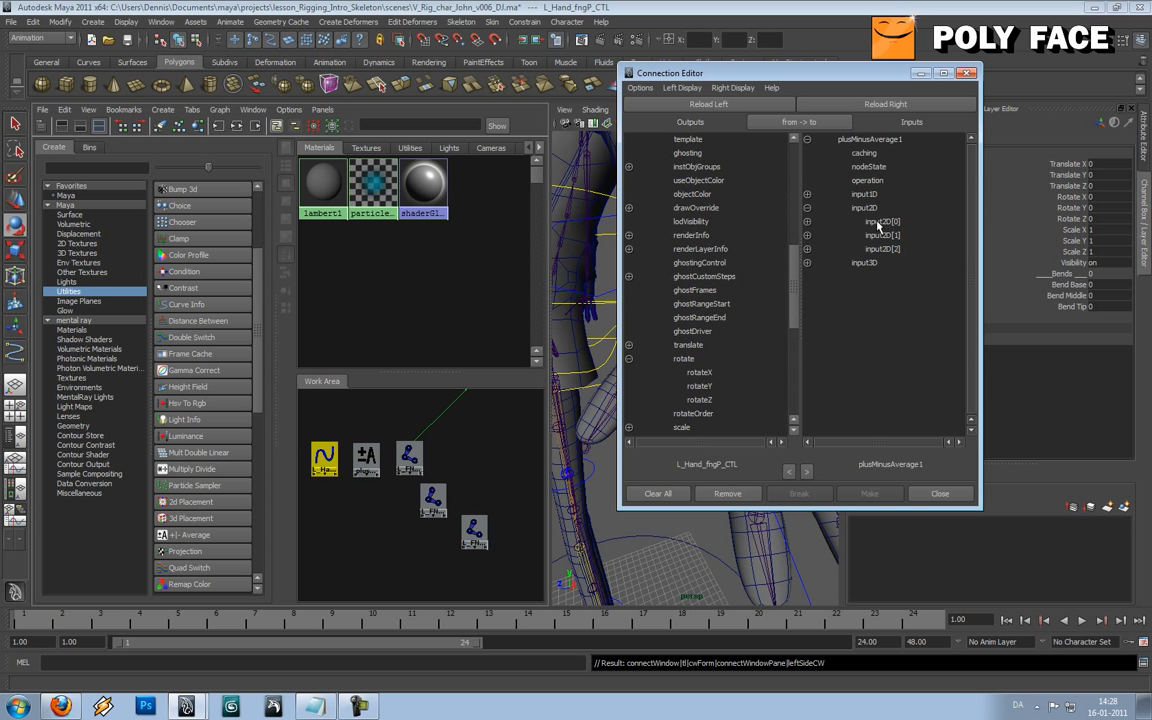
pyautogui.click(966, 74)
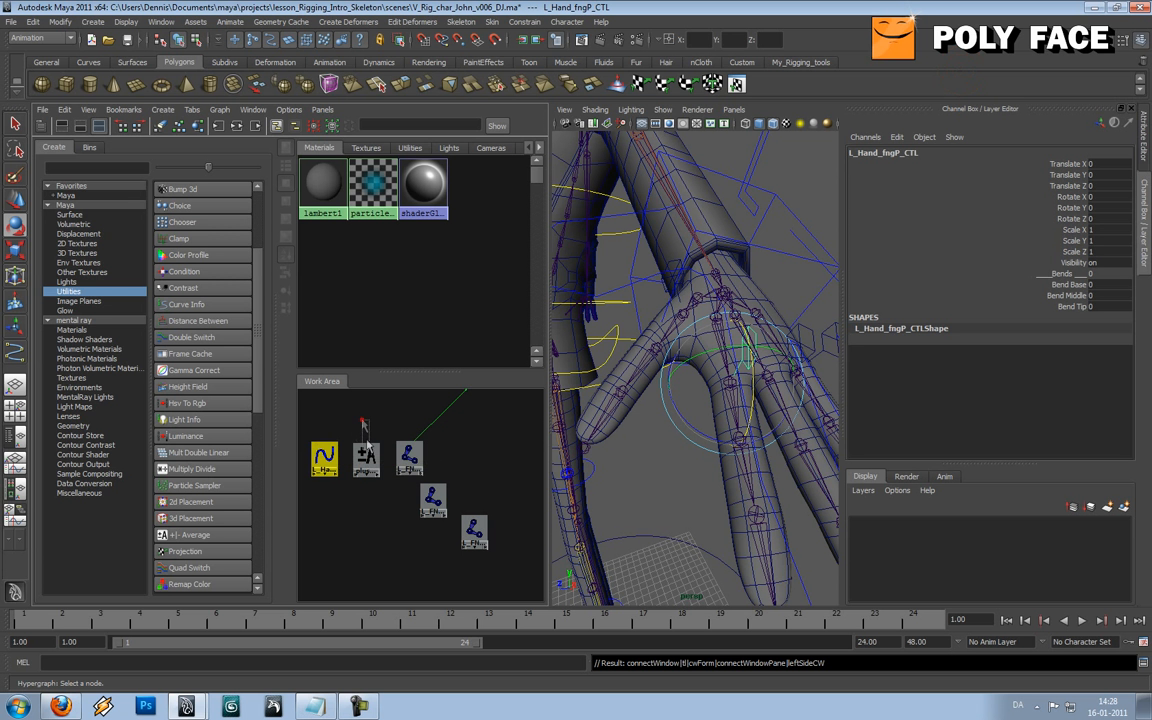
# Step: Replace the plusMinusAverage1 node with a Multiply Divide utility placed between the finger control and joint nodes
pyautogui.click(368, 458)
pyautogui.press('Delete')
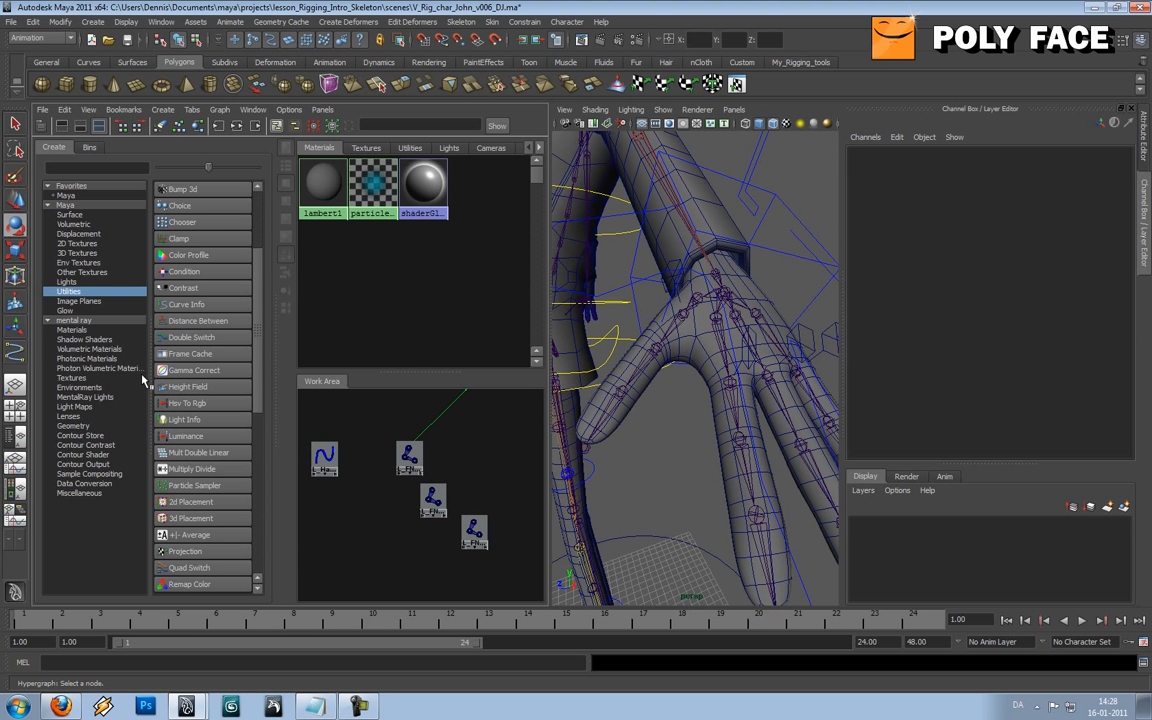
pyautogui.click(190, 468)
pyautogui.moveTo(315, 452); pyautogui.dragTo(366, 458)
# Step: Connect rotateX of L_Hand_fngP_CTL to input1X of multiplyDivide5 through the Connection Editor, then close the editor
pyautogui.click(324, 459)
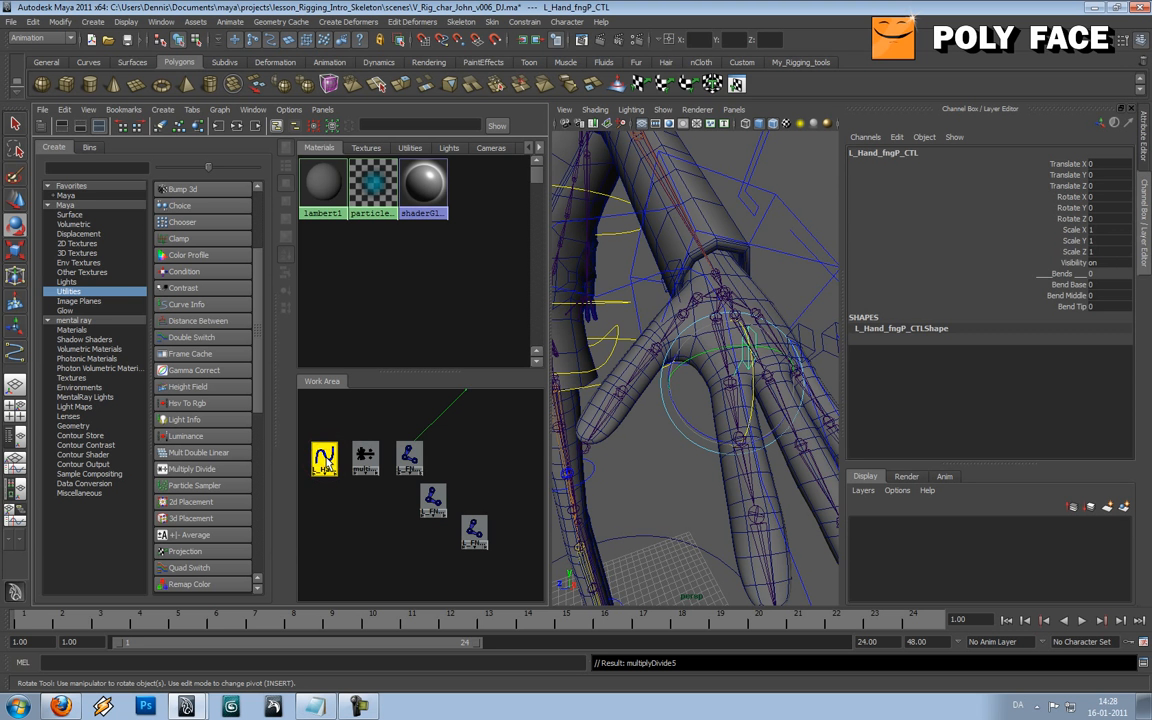
pyautogui.moveTo(327, 467); pyautogui.dragTo(371, 455, button='middle')
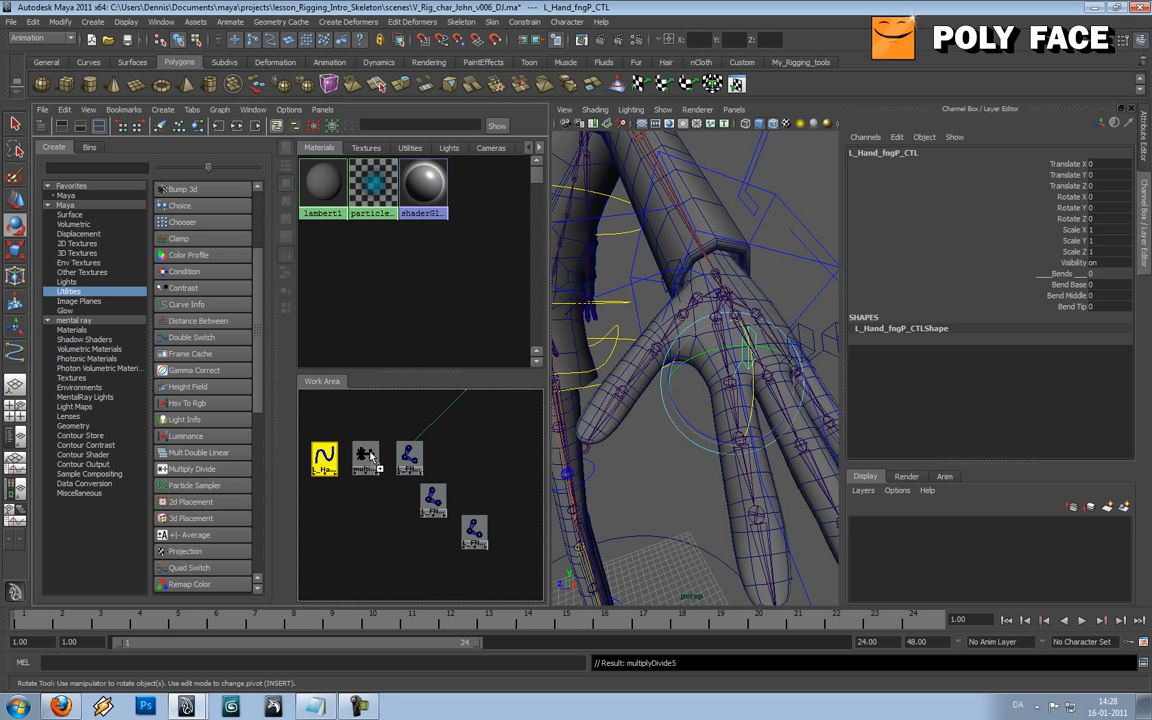
pyautogui.click(404, 508)
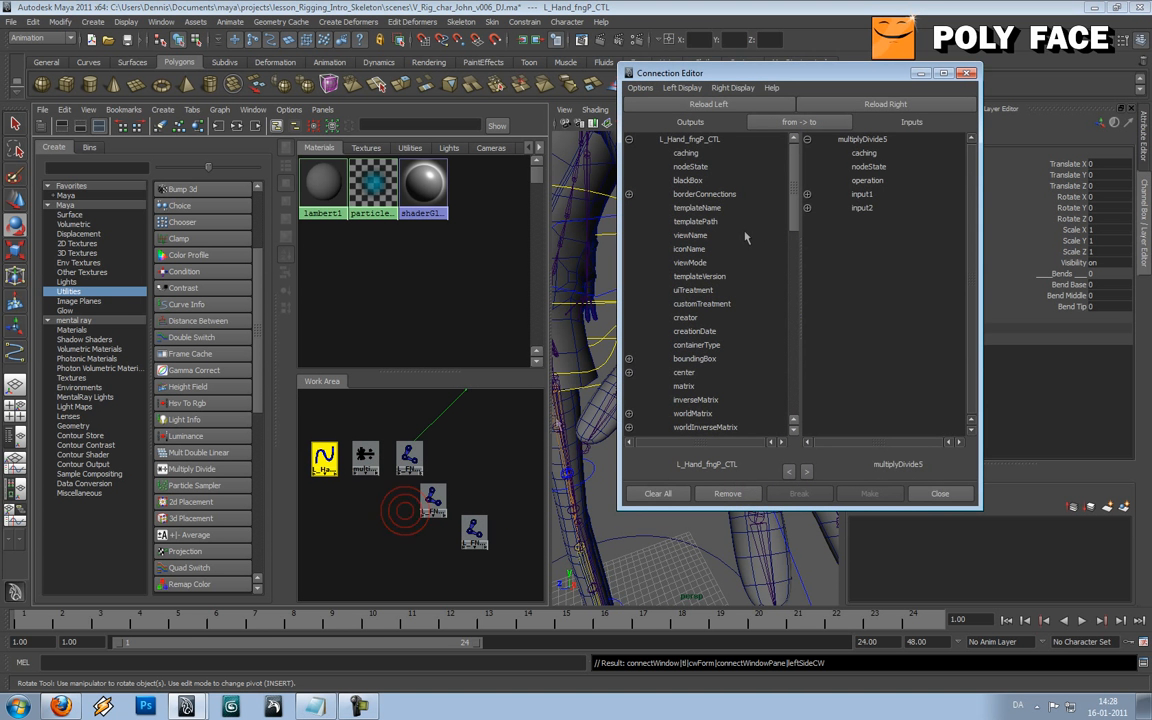
pyautogui.moveTo(793, 188); pyautogui.dragTo(792, 315)
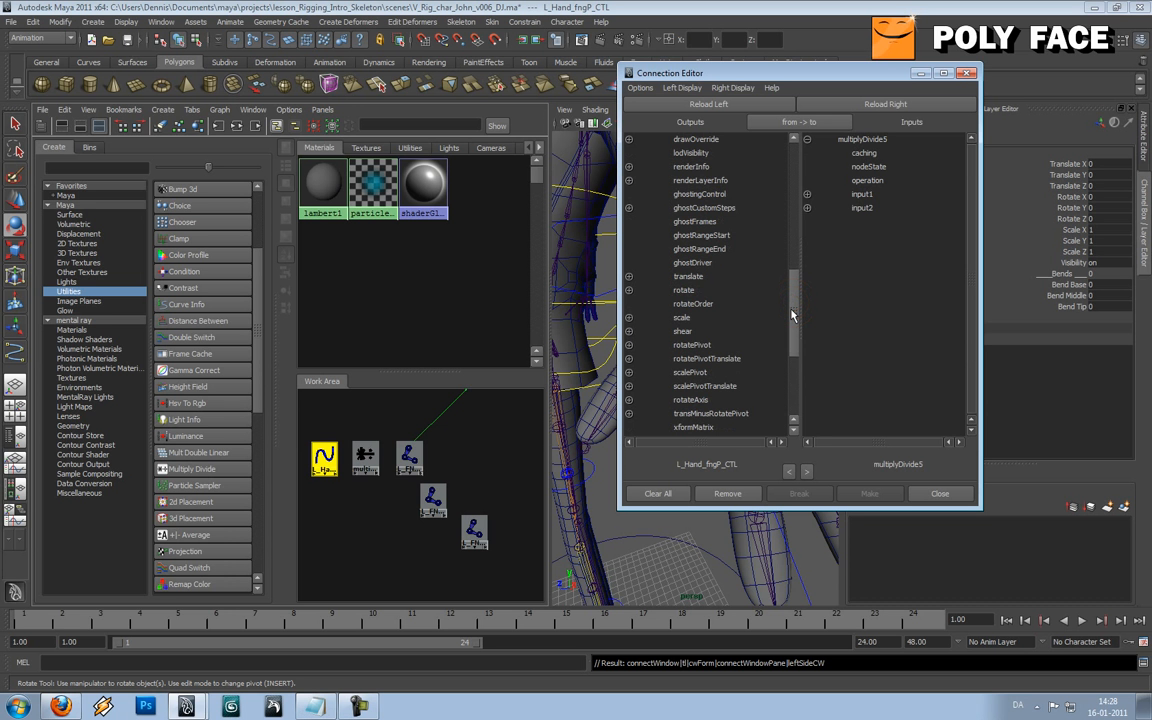
pyautogui.click(628, 290)
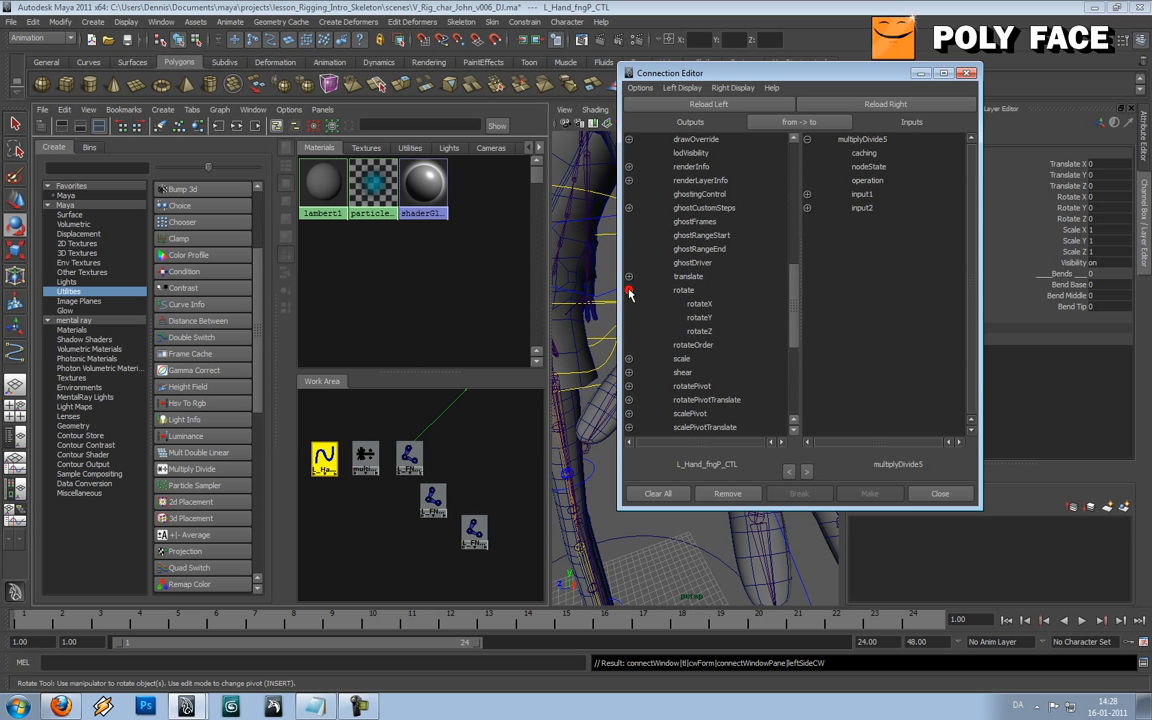
pyautogui.click(699, 303)
pyautogui.click(807, 194)
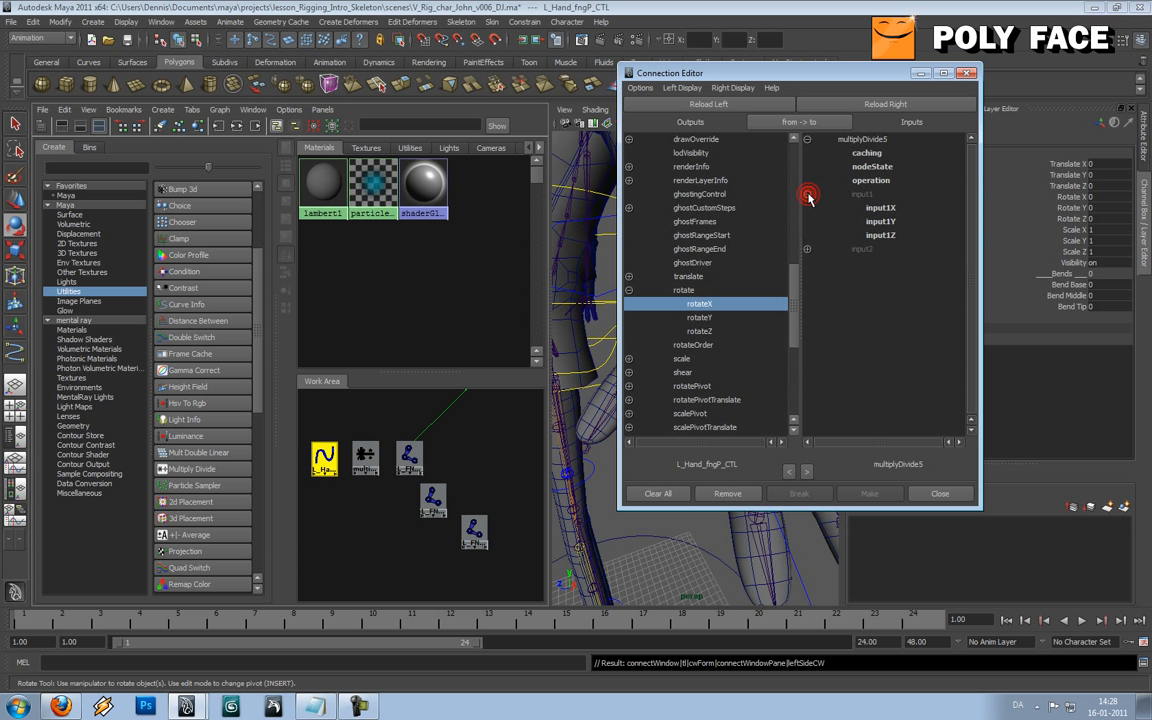
pyautogui.click(878, 208)
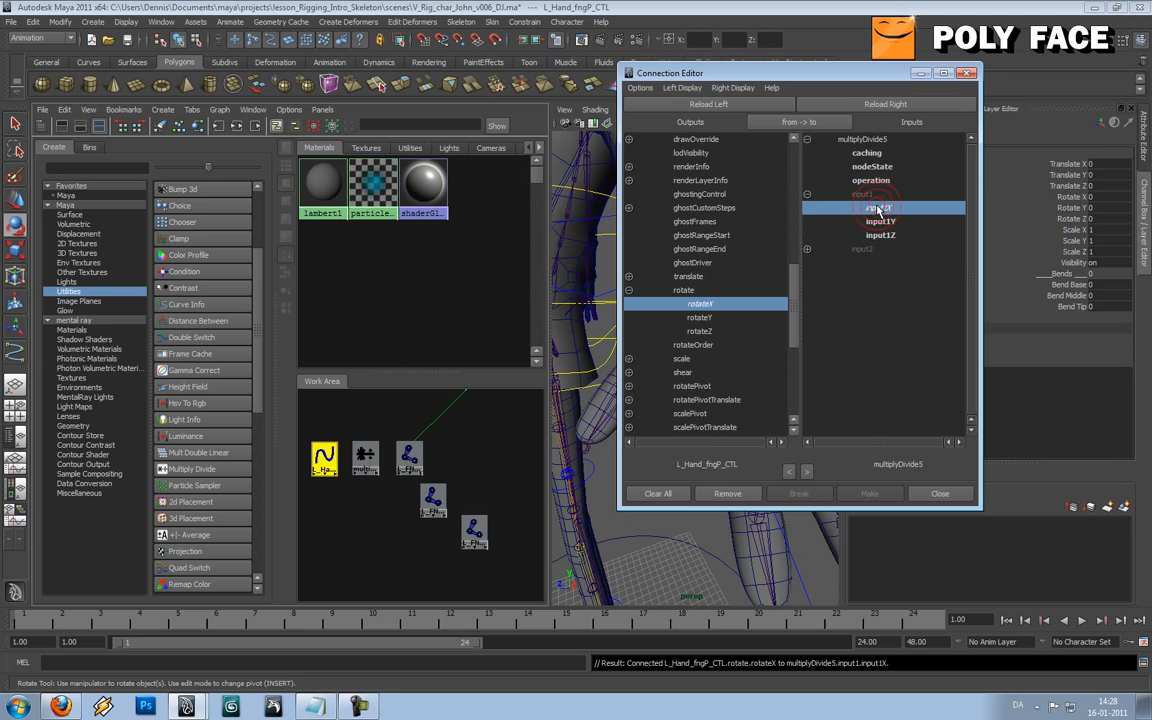
pyautogui.moveTo(895, 73); pyautogui.dragTo(785, 73)
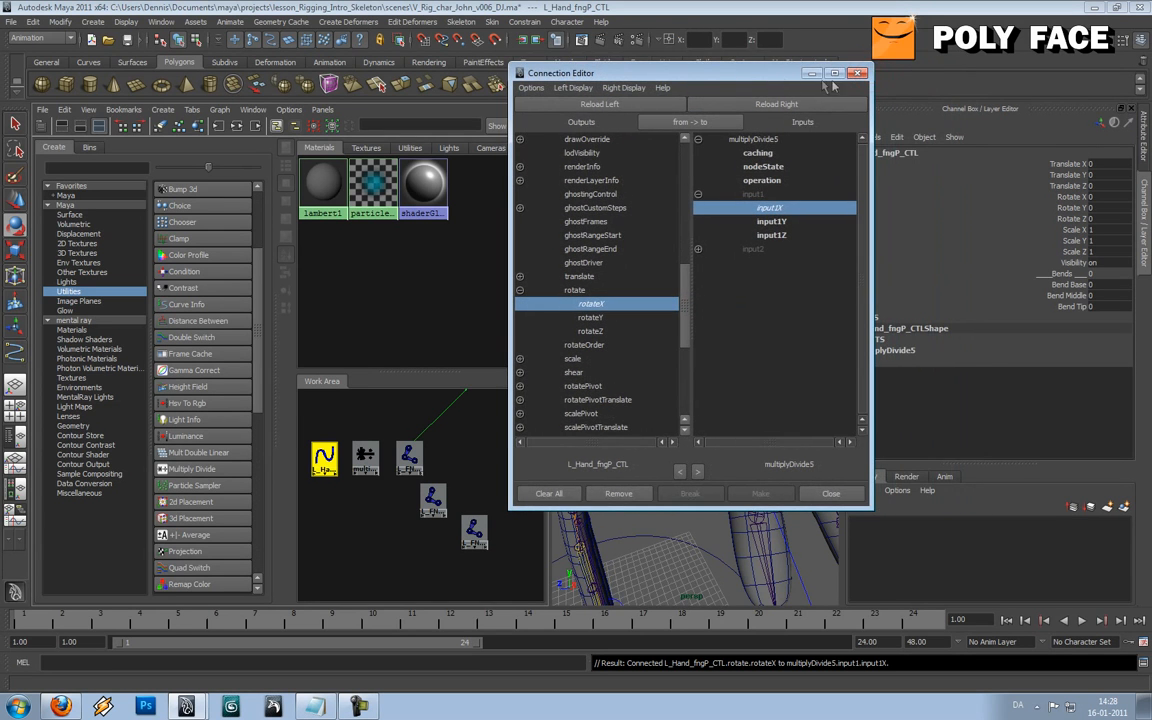
pyautogui.click(858, 73)
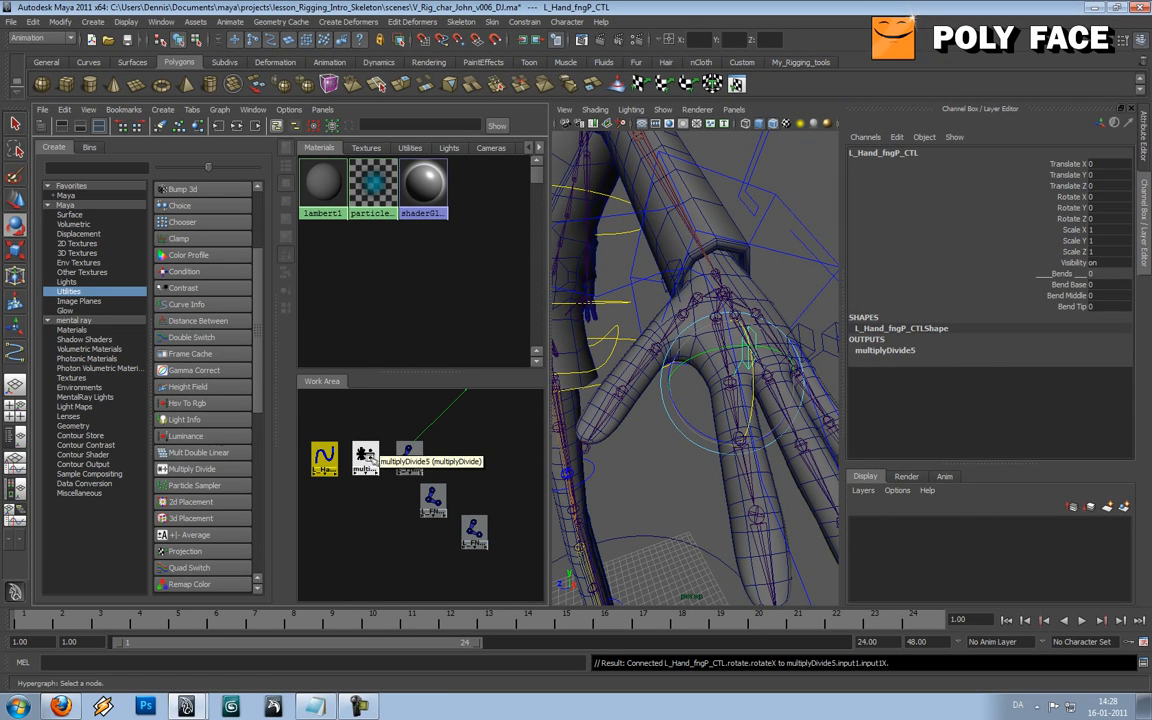
# Step: Set Input 2X of multiplyDivide5 to 0.333
pyautogui.click(366, 458)
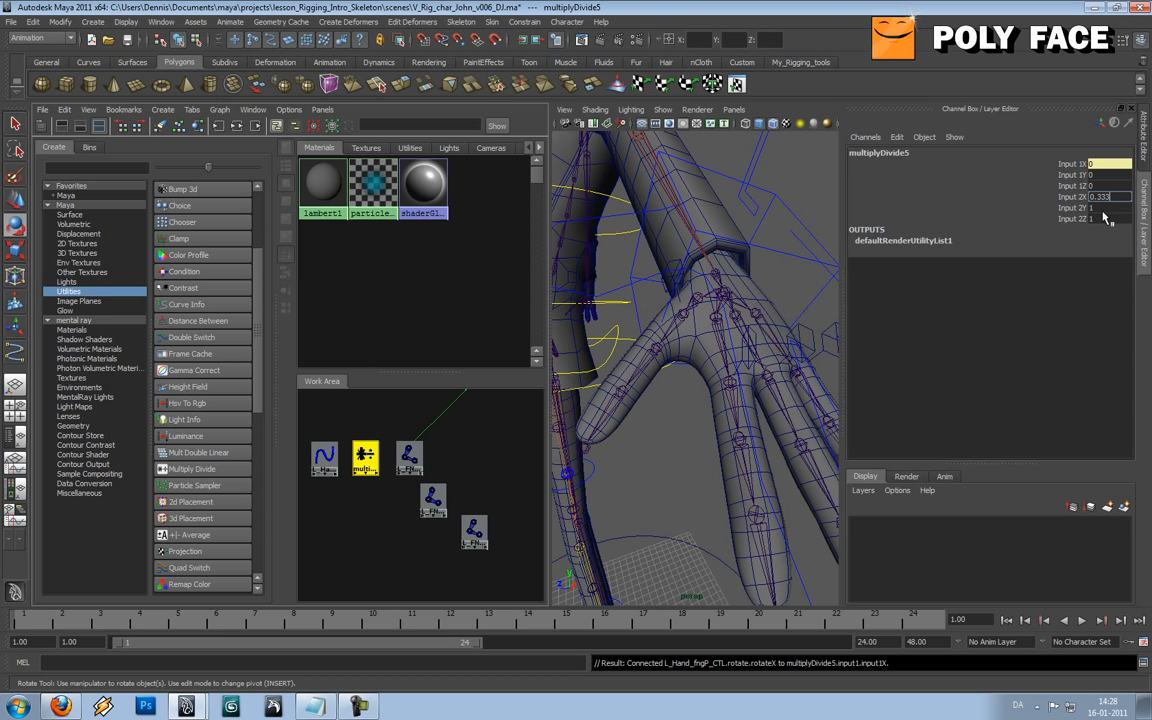
pyautogui.click(1104, 209)
pyautogui.click(499, 432)
# Step: Connect outputX of multiplyDivide5 to rotateX of L_FNGPointMD_01_JNT in the Connection Editor
pyautogui.click(366, 459)
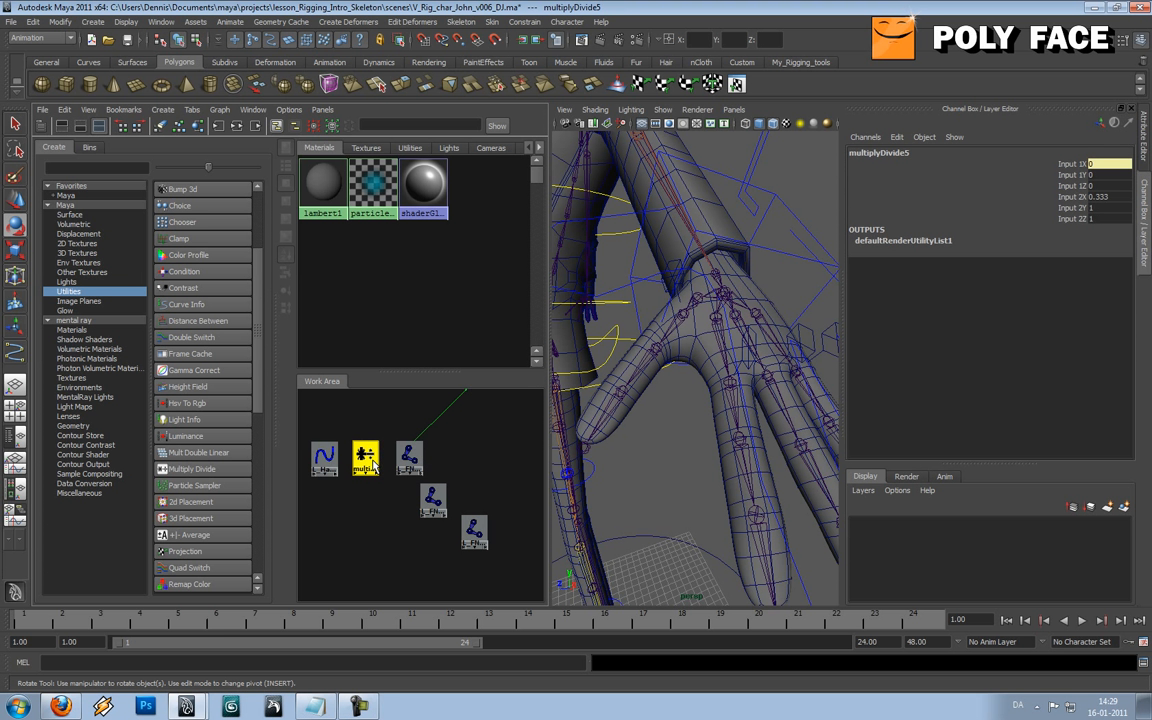
pyautogui.moveTo(364, 461); pyautogui.dragTo(408, 463, button='middle')
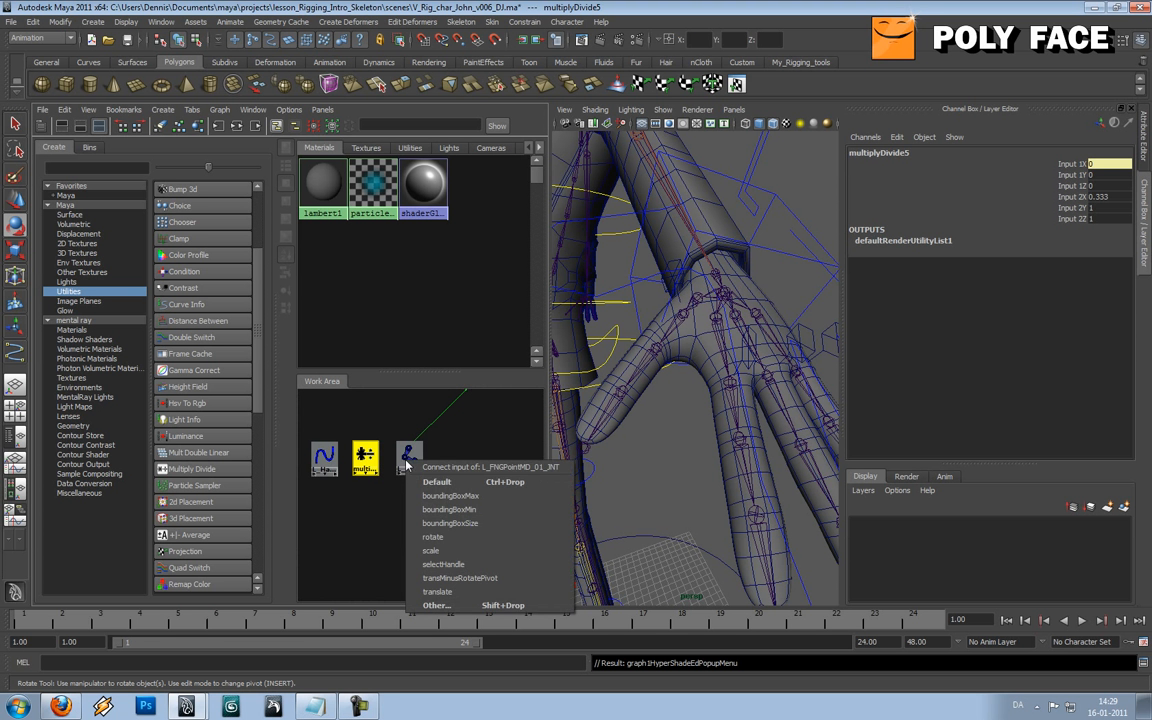
pyautogui.click(449, 605)
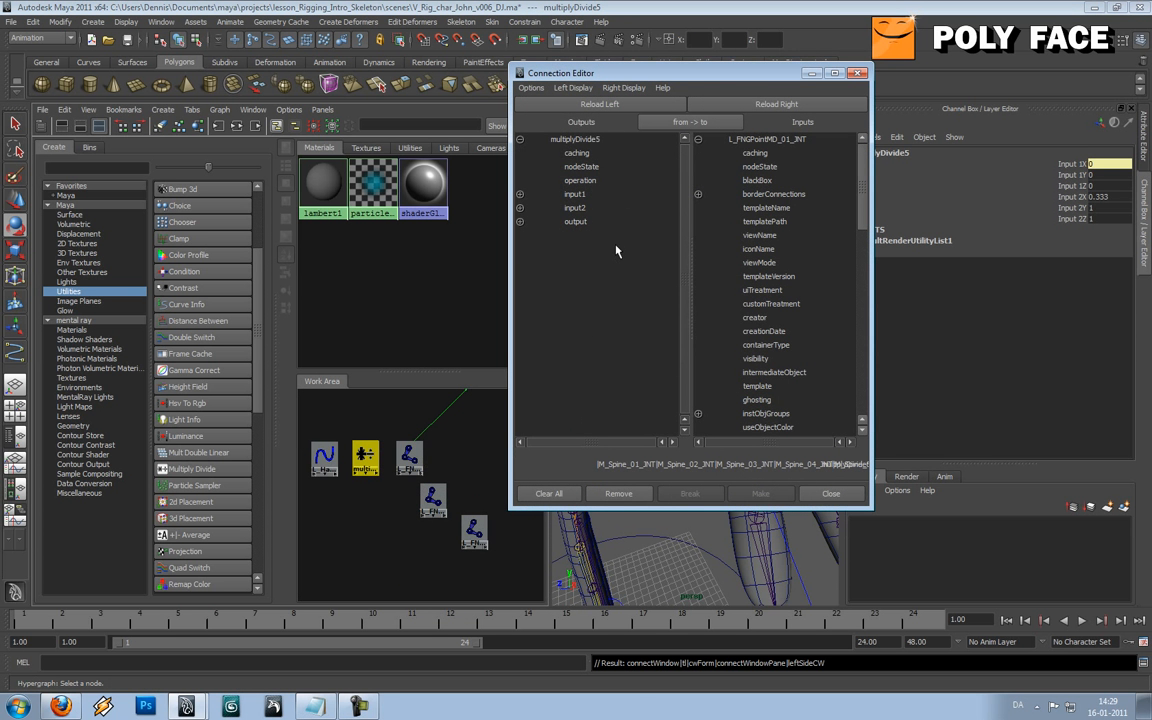
pyautogui.click(519, 222)
pyautogui.click(585, 236)
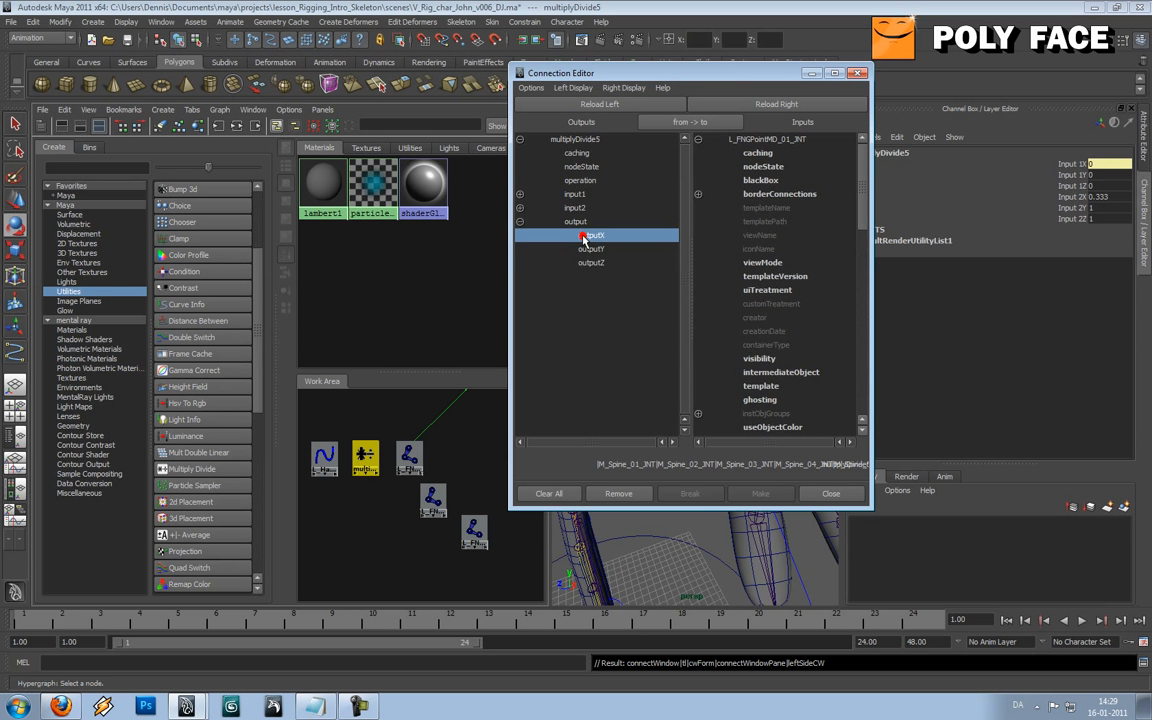
pyautogui.moveTo(866, 214); pyautogui.dragTo(864, 289)
pyautogui.click(698, 345)
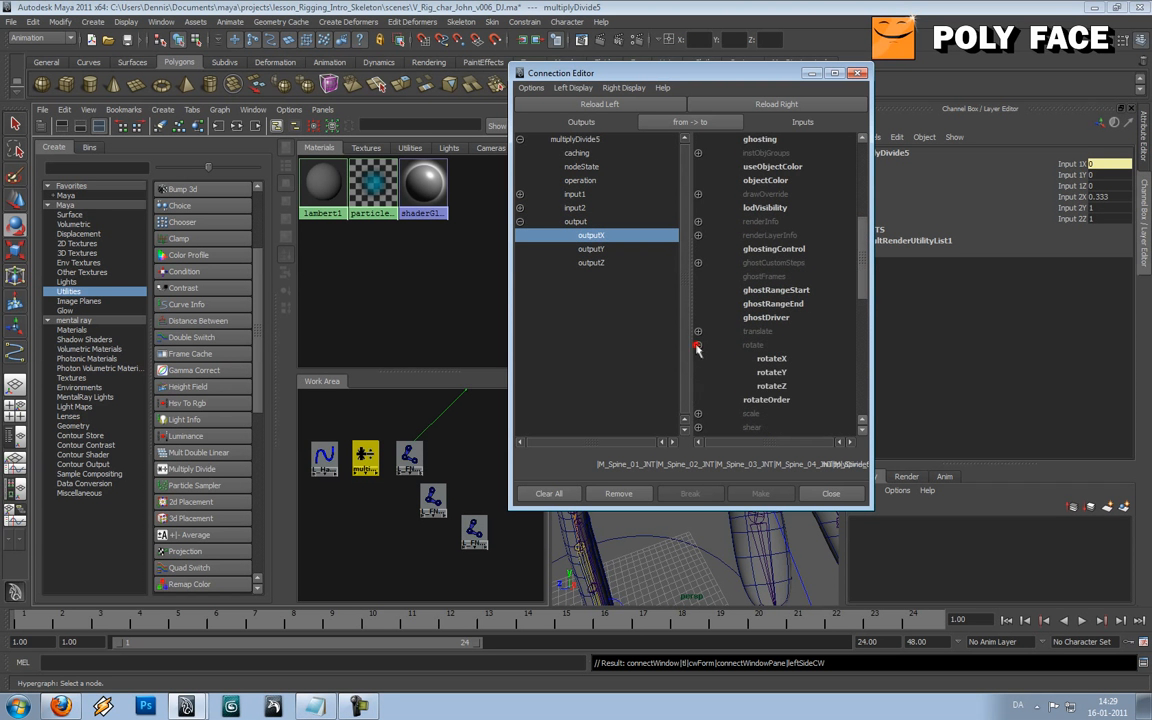
pyautogui.click(776, 360)
# Step: Test the connection by rotating L_Hand_fngP_CTL in the perspective view, then undo the rotations
pyautogui.moveTo(806, 79); pyautogui.dragTo(549, 78)
pyautogui.click(758, 314)
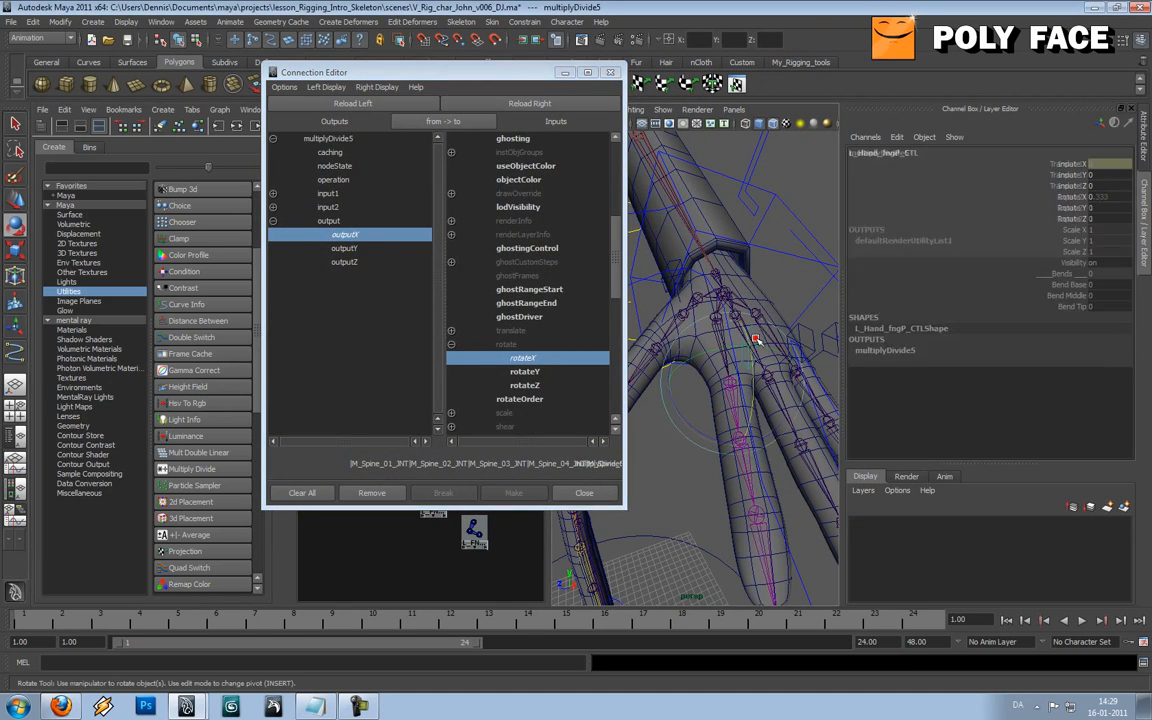
pyautogui.press('e')
pyautogui.keyDown('alt'); pyautogui.moveTo(758, 314); pyautogui.dragTo(752, 382); pyautogui.keyUp('alt')
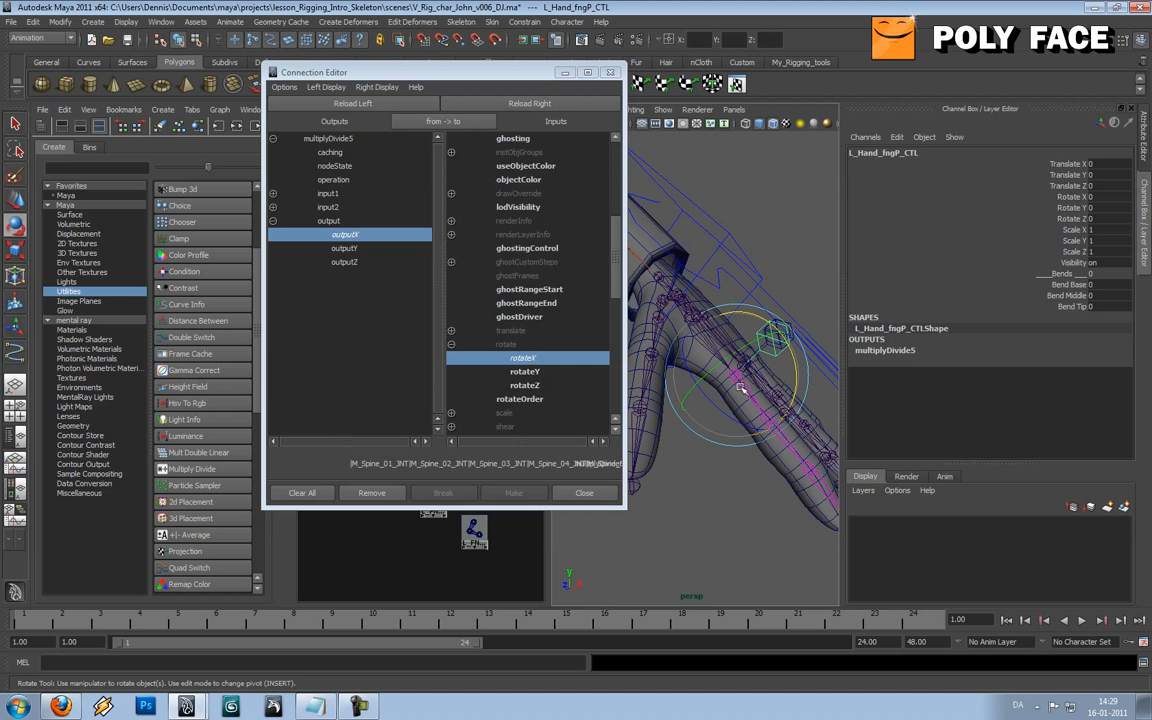
pyautogui.moveTo(789, 378); pyautogui.dragTo(663, 556)
pyautogui.moveTo(717, 470); pyautogui.dragTo(744, 322)
pyautogui.press('z')
pyautogui.press('z')
pyautogui.press('z')
pyautogui.press('z')
pyautogui.press('z')
pyautogui.press('z')
# Step: Connect outputX of multiplyDivide5 to rotateX of L_FNGPointMD_02_JNT in the Connection Editor
pyautogui.moveTo(530, 83); pyautogui.dragTo(867, 101)
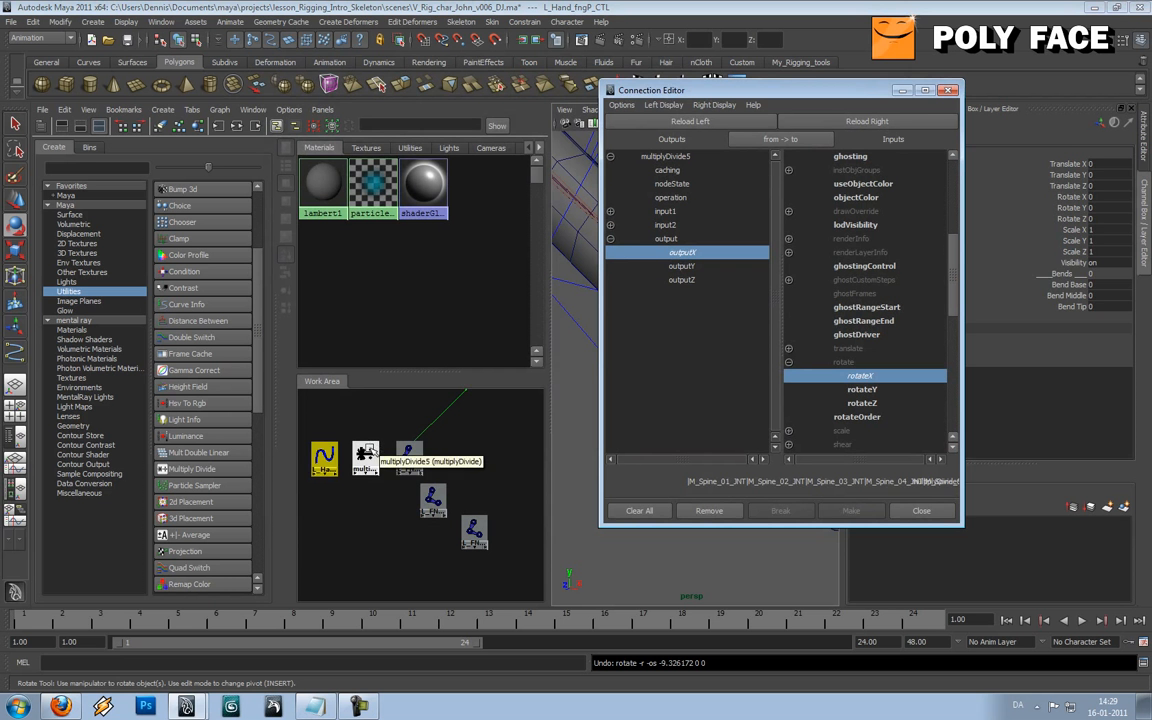
pyautogui.click(365, 456)
pyautogui.moveTo(365, 456); pyautogui.dragTo(433, 503, button='middle')
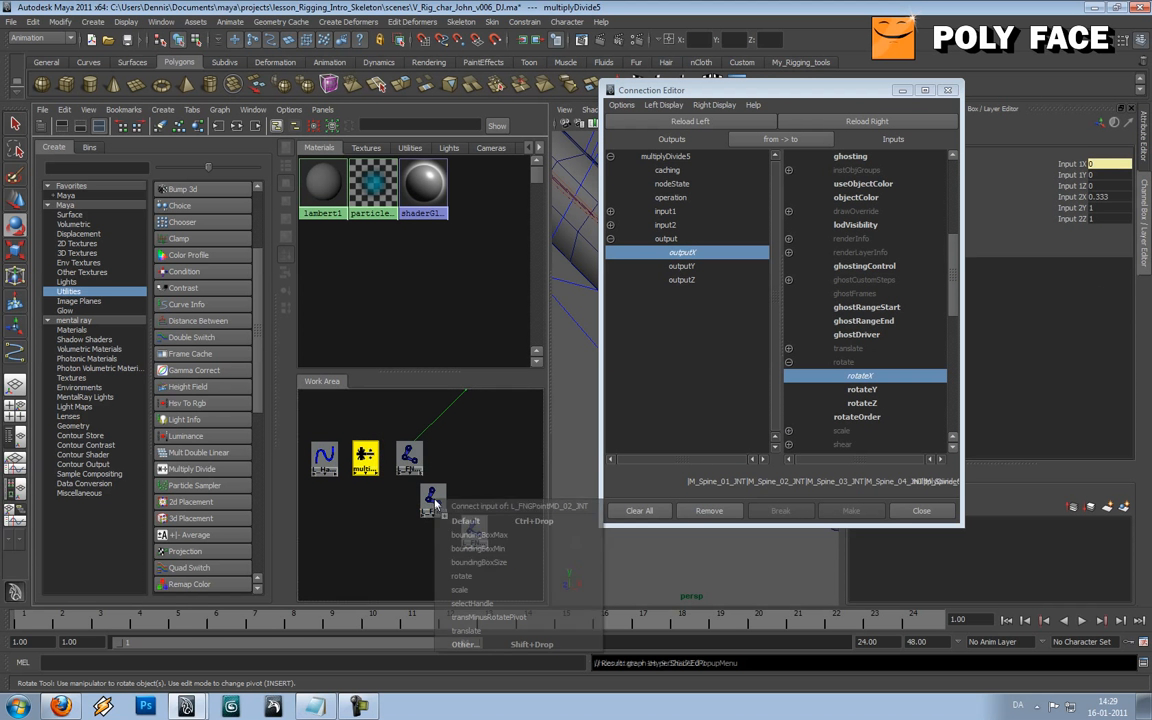
pyautogui.click(464, 644)
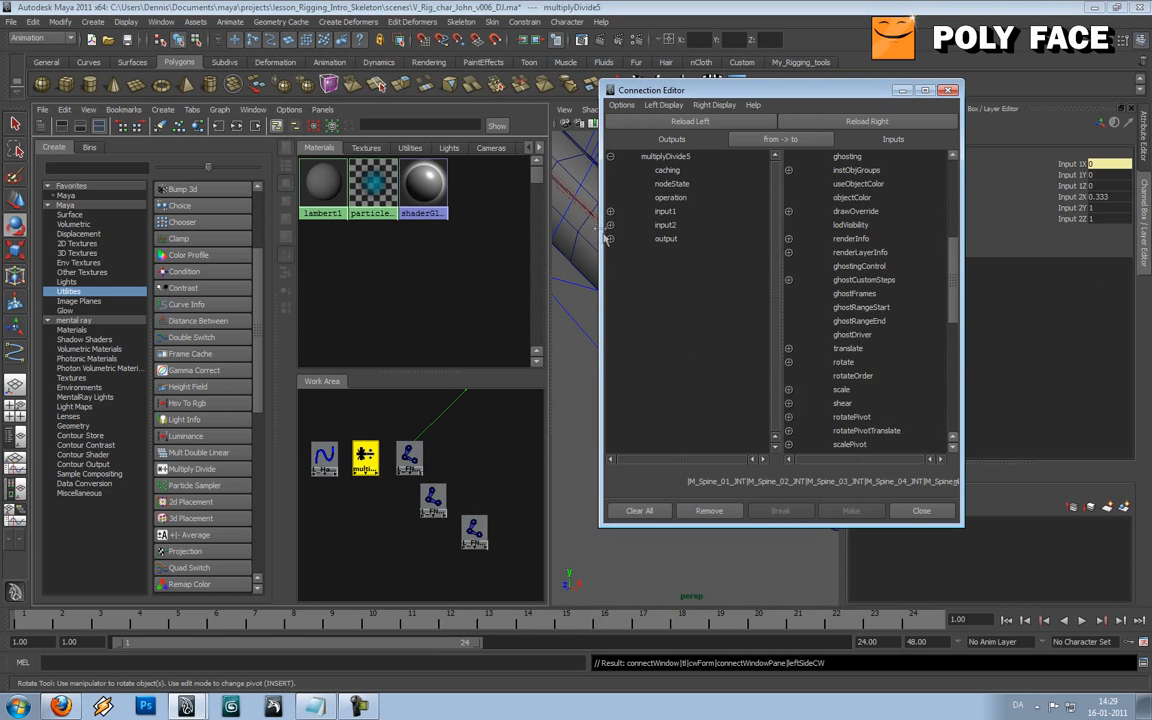
pyautogui.click(668, 253)
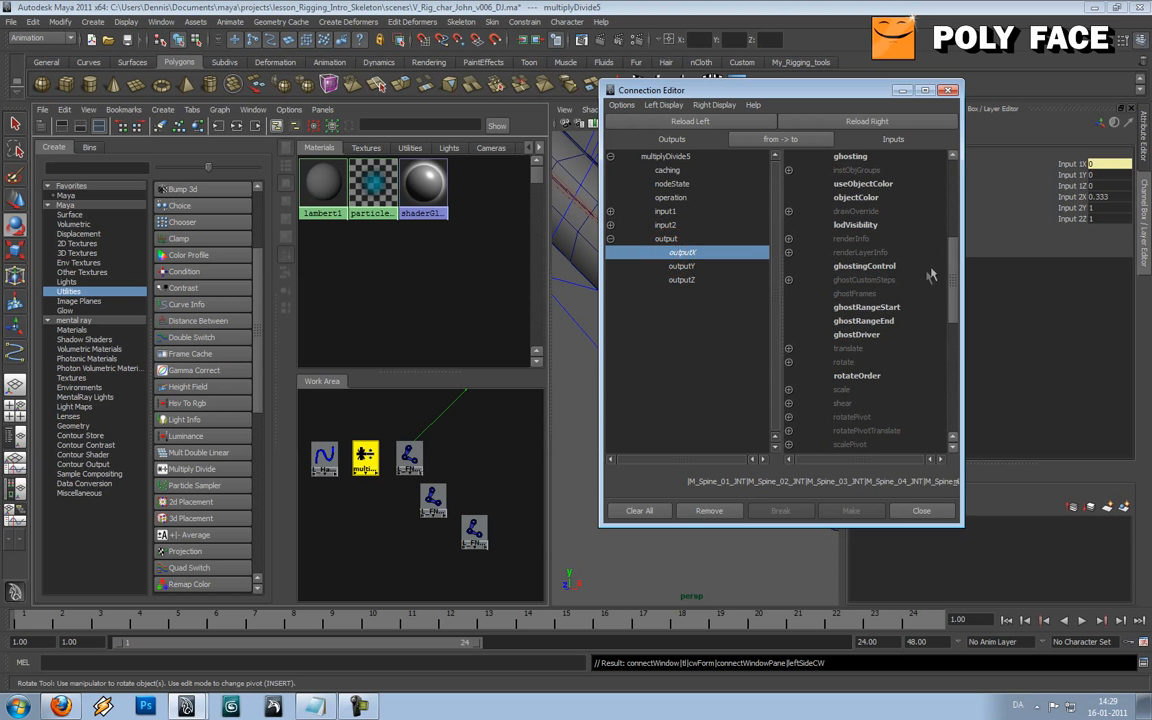
pyautogui.scroll(-3, 855, 240)
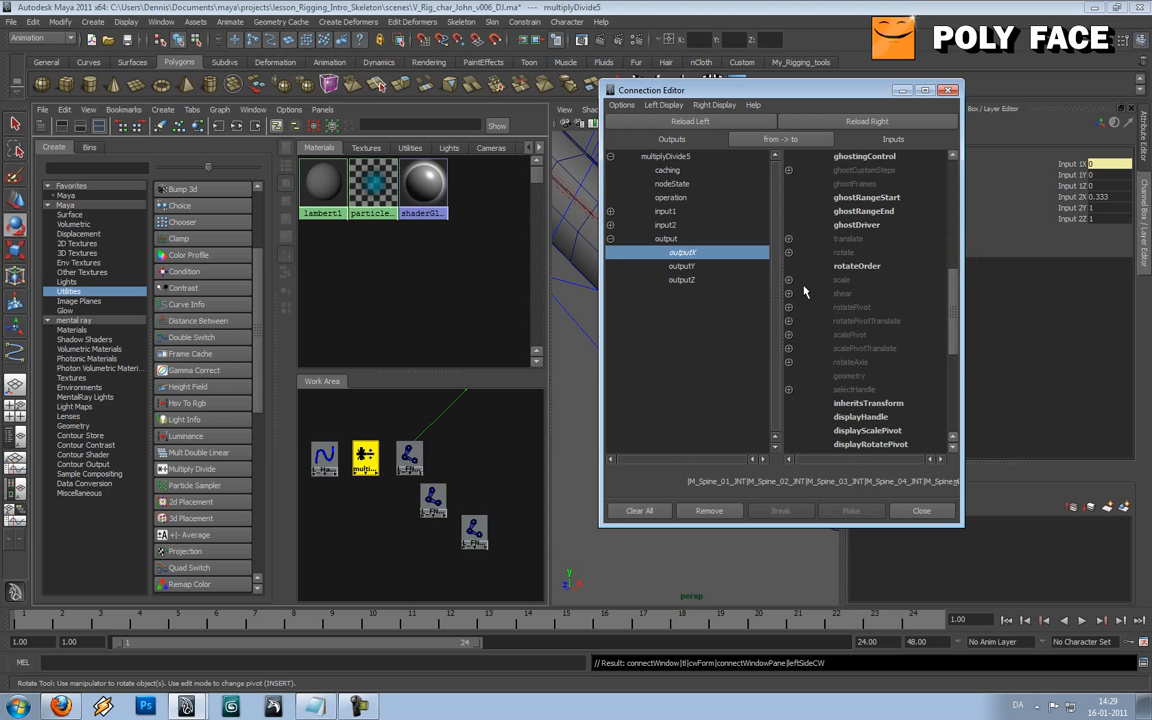
pyautogui.click(788, 252)
pyautogui.click(855, 266)
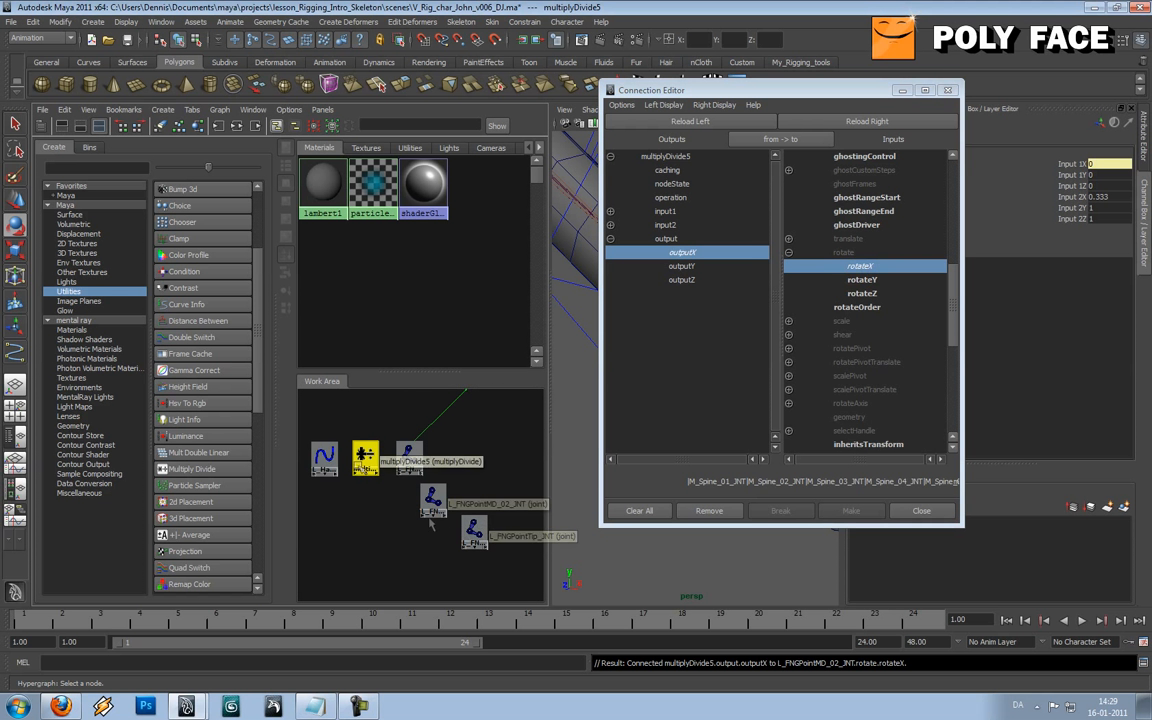
# Step: Connect outputX of multiplyDivide5 to rotateX of L_FNGPointTip_JNT in the Connection Editor, and minimize the editor
pyautogui.moveTo(366, 456); pyautogui.dragTo(471, 528, button='middle')
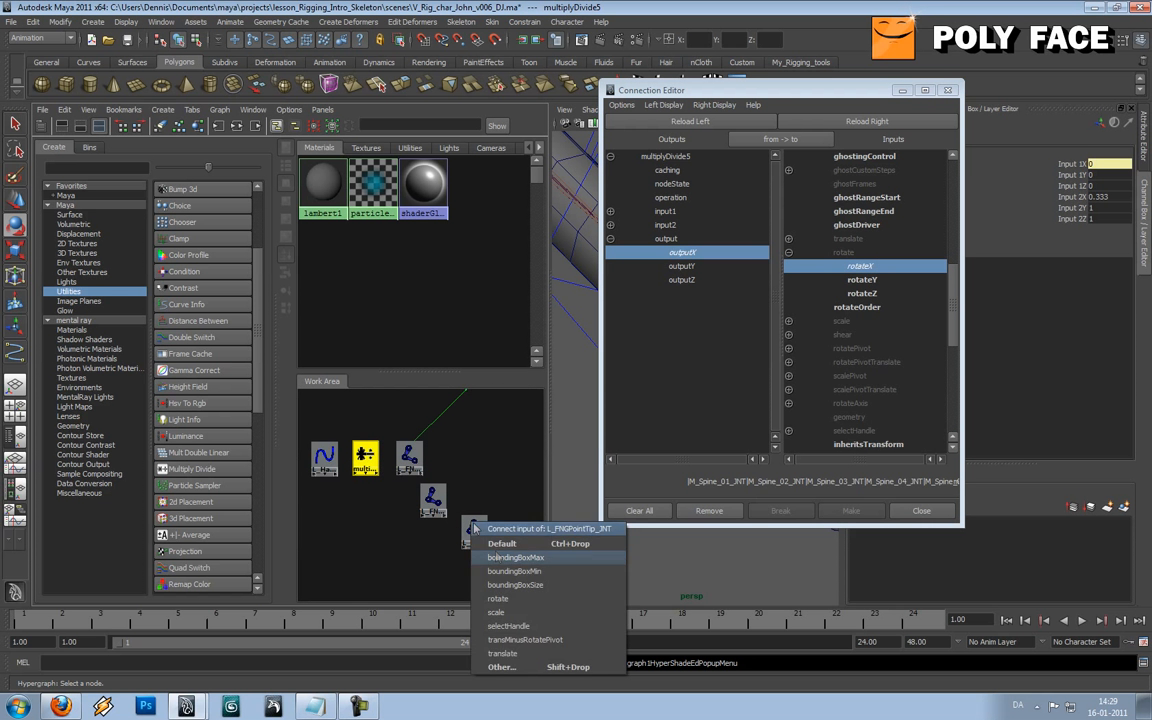
pyautogui.click(525, 665)
pyautogui.click(610, 239)
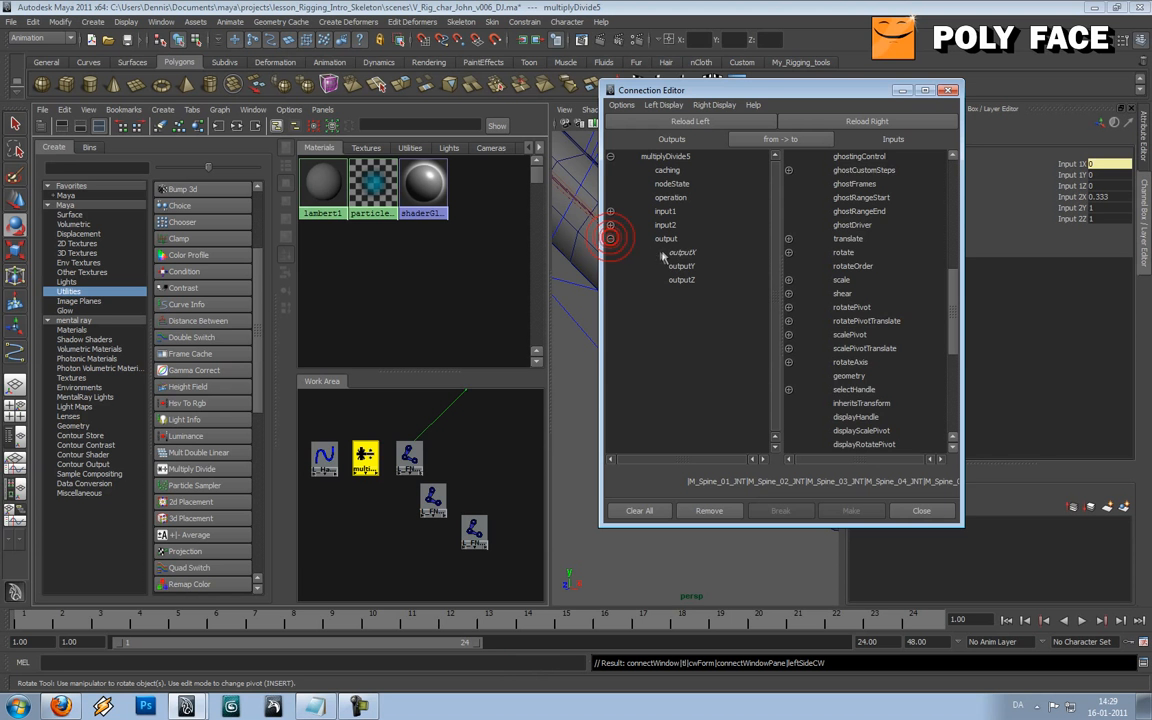
pyautogui.click(661, 252)
pyautogui.click(788, 252)
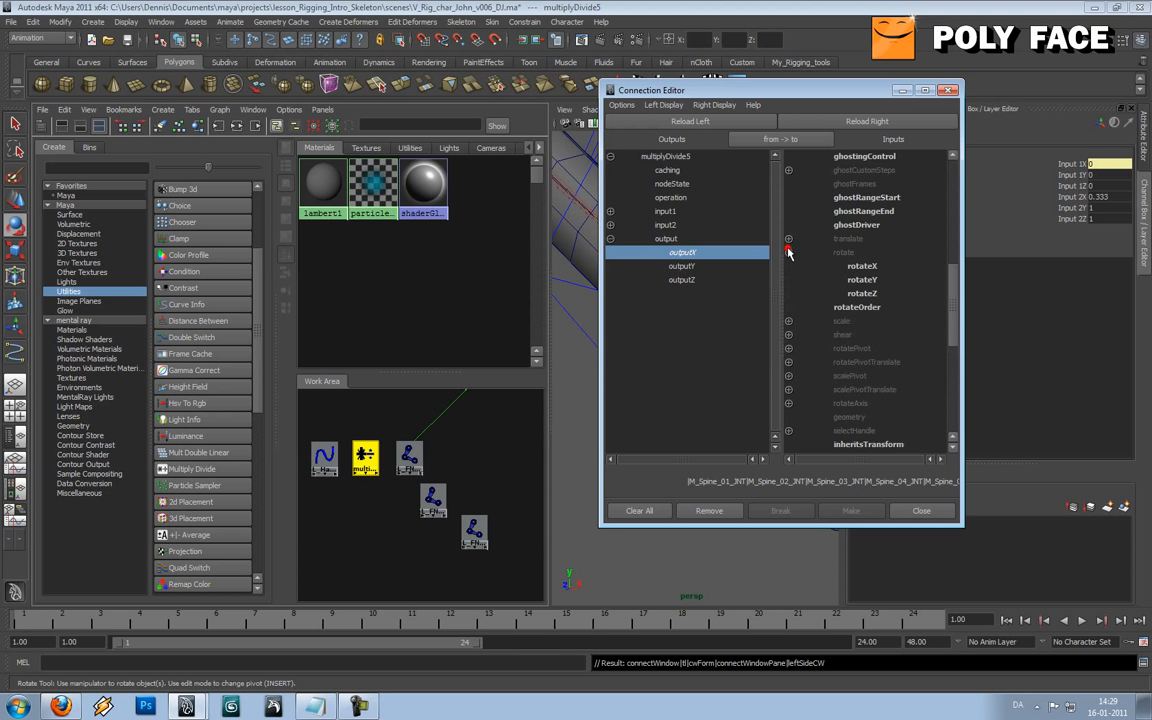
pyautogui.click(861, 266)
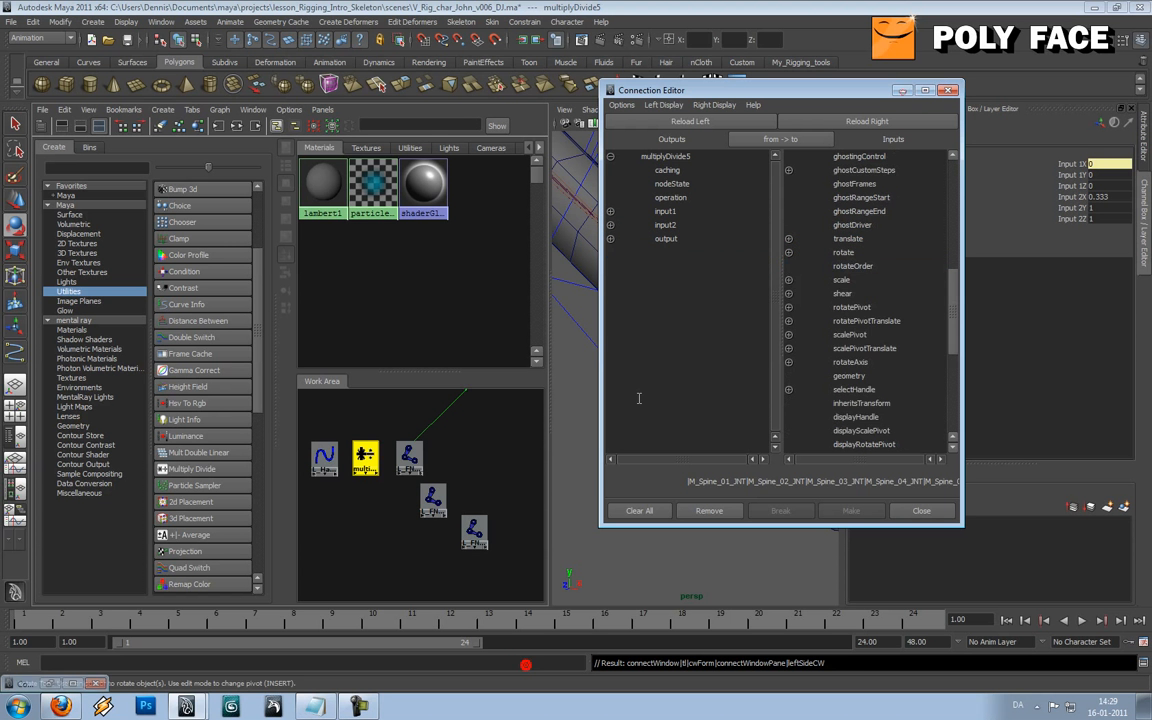
pyautogui.click(902, 90)
# Step: Test the three connected finger joints by rotating L_Hand_fngP_CTL about X, and undo the rotation
pyautogui.click(767, 326)
pyautogui.moveTo(789, 346); pyautogui.dragTo(712, 491)
pyautogui.hotkey('ctrl', 'z')
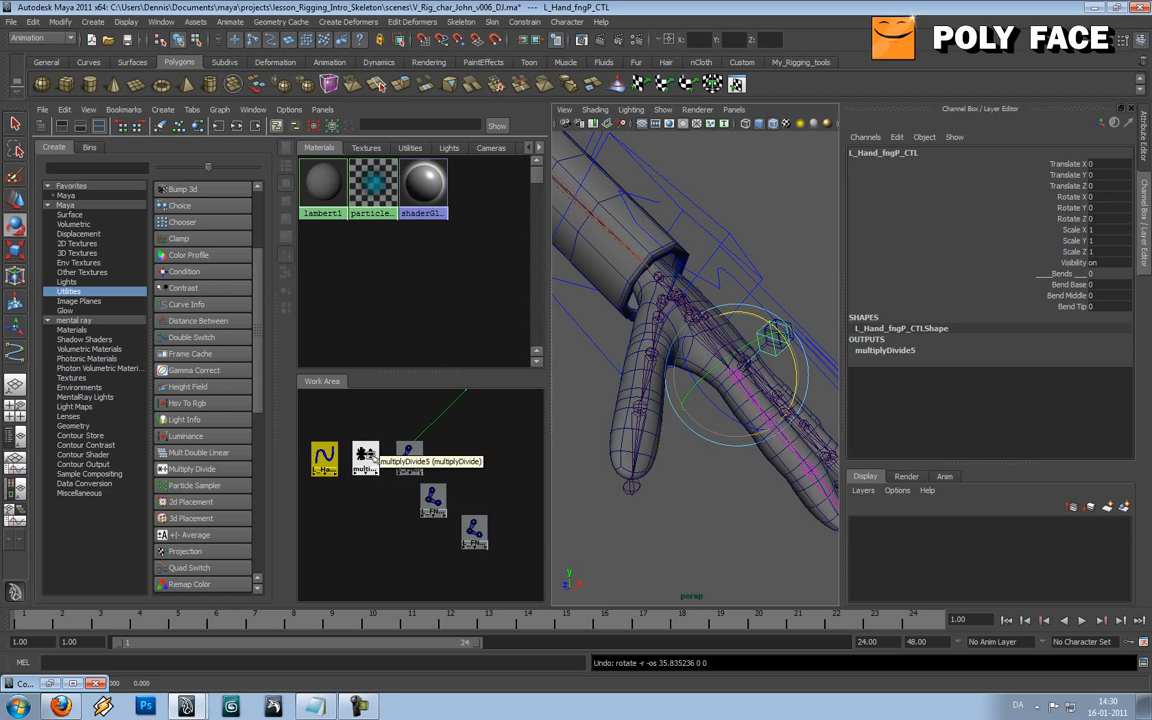
# Step: Set Input 2X of multiplyDivide5 to 1
pyautogui.click(366, 457)
pyautogui.write('1')
pyautogui.press('Tab')
# Step: Rotate L_Hand_fngP_CTL about X to about -37.2 to test the curl, and try rotating L_FNGPointTip_JNT on its own
pyautogui.click(771, 342)
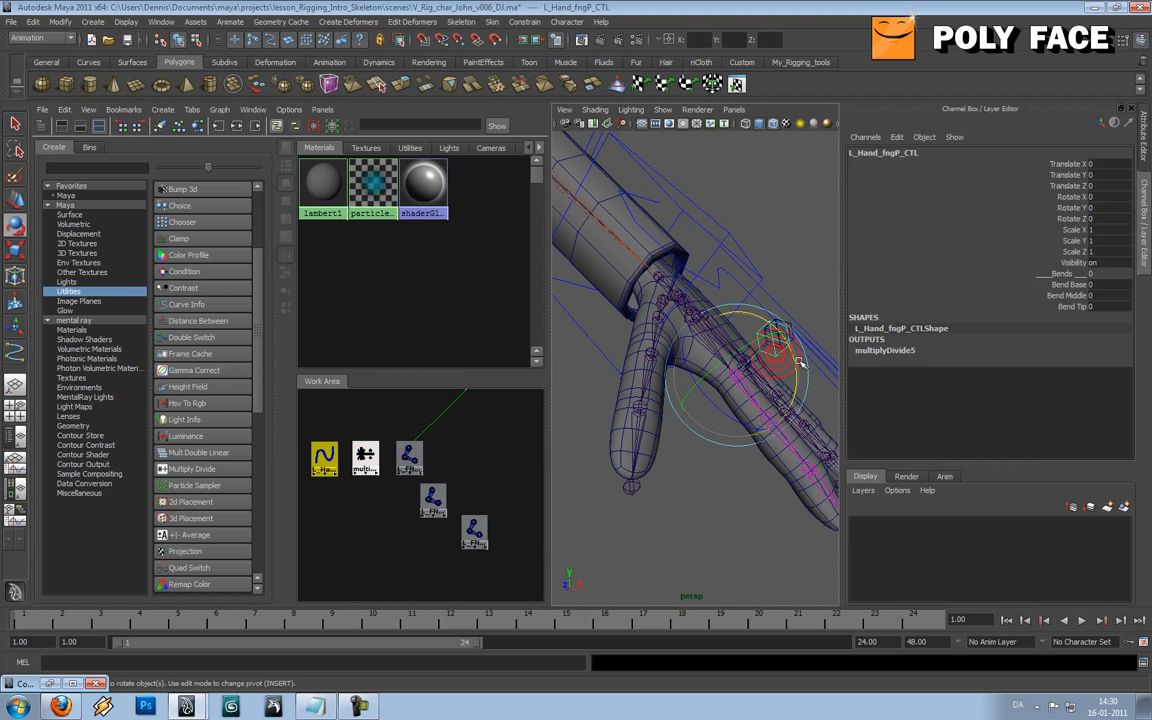
pyautogui.moveTo(790, 420); pyautogui.dragTo(698, 356)
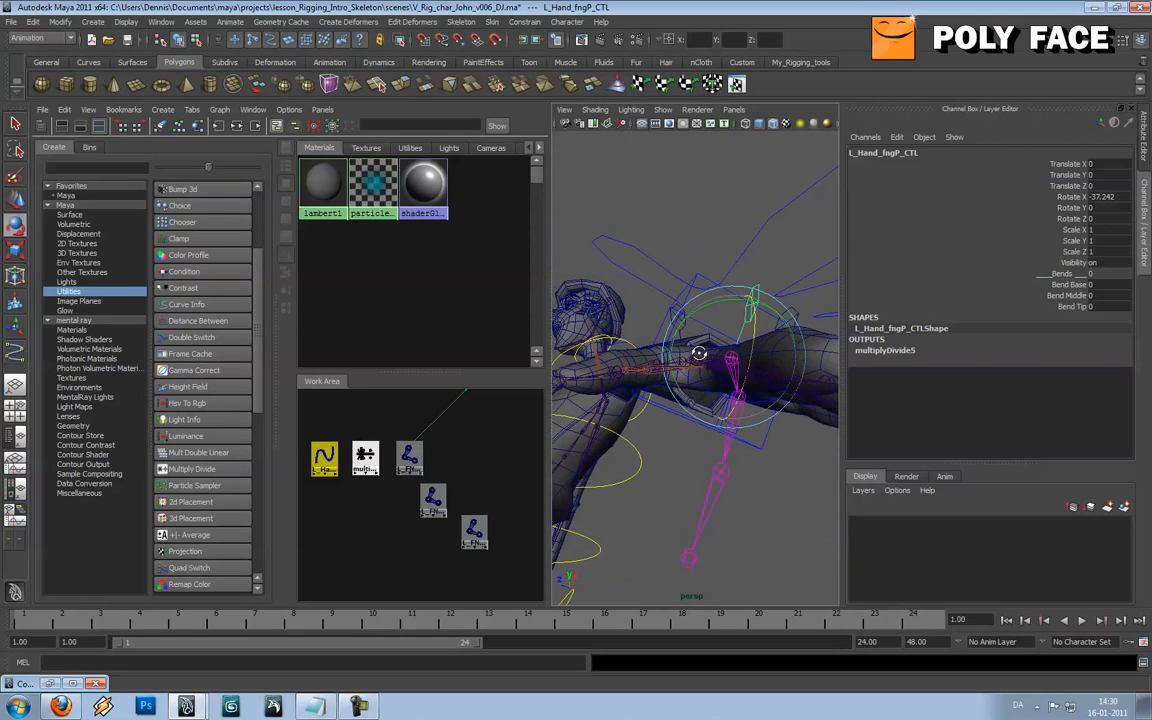
pyautogui.click(723, 472)
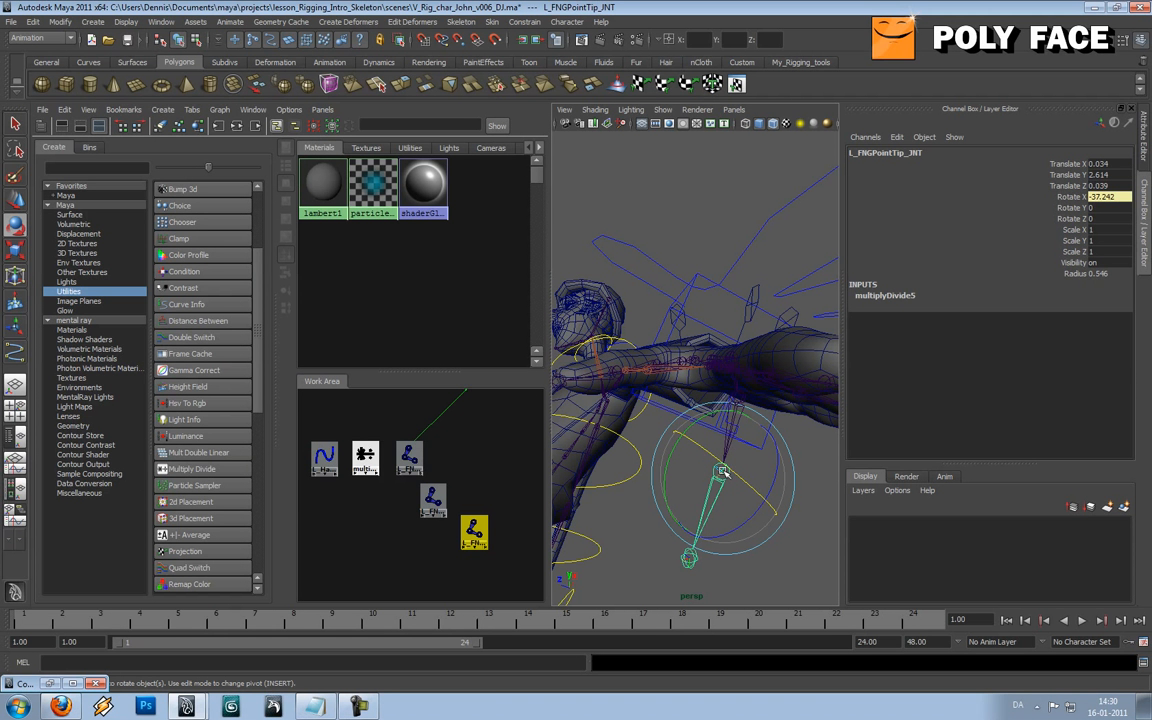
pyautogui.moveTo(675, 453); pyautogui.dragTo(676, 458)
pyautogui.hotkey('ctrl', 'z')
pyautogui.moveTo(777, 467); pyautogui.dragTo(671, 411)
pyautogui.hotkey('ctrl', 'z')
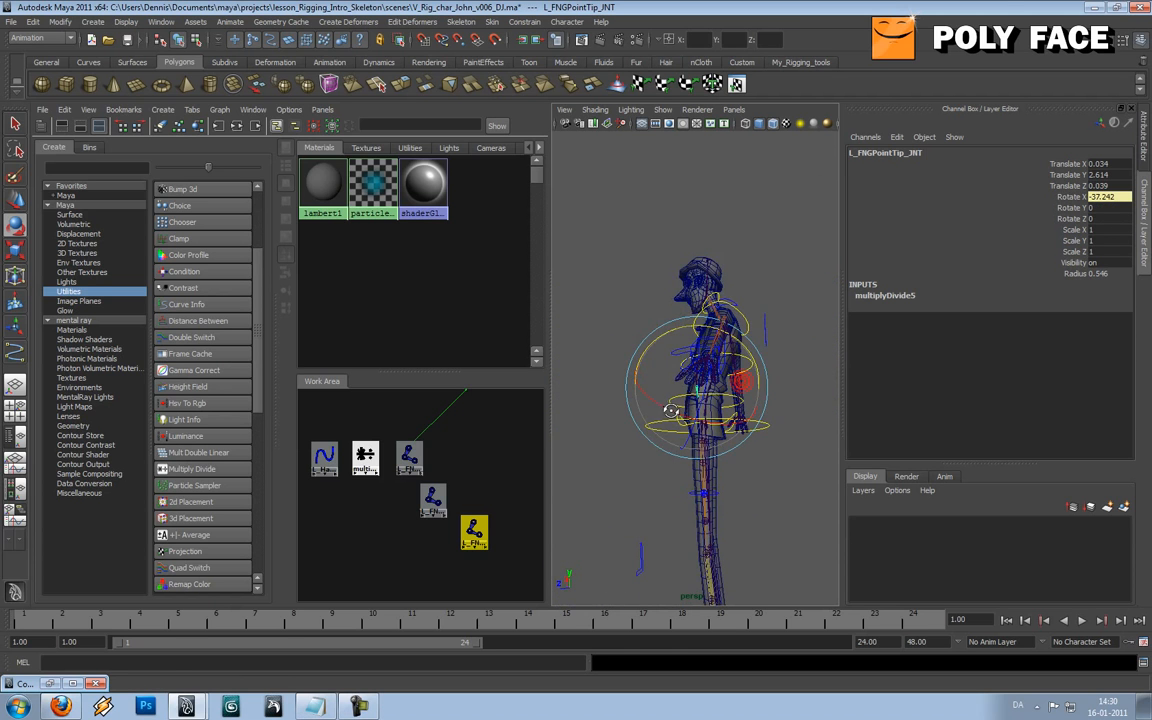
# Step: Reset Rotate X of L_Hand_fngP_CTL to 0
pyautogui.press('f')
pyautogui.moveTo(733, 360)
pyautogui.keyDown('alt'); pyautogui.mouseDown()
pyautogui.moveTo(766, 380)
pyautogui.moveTo(779, 347)
pyautogui.moveTo(755, 304)
pyautogui.moveTo(742, 352)
pyautogui.mouseUp(); pyautogui.keyUp('alt')
pyautogui.click(758, 318)
pyautogui.write('0')
pyautogui.press('Tab')
# Step: Break the connection on the Rotate X channel of L_FNGPointTip_JNT
pyautogui.click(707, 434)
pyautogui.keyDown('alt'); pyautogui.moveTo(766, 445); pyautogui.dragTo(700, 395); pyautogui.keyUp('alt')
pyautogui.click(703, 409)
pyautogui.scroll(5, 692, 413)
pyautogui.scroll(-5, 680, 420)
pyautogui.scroll(5, 700, 424)
pyautogui.scroll(-5, 700, 423)
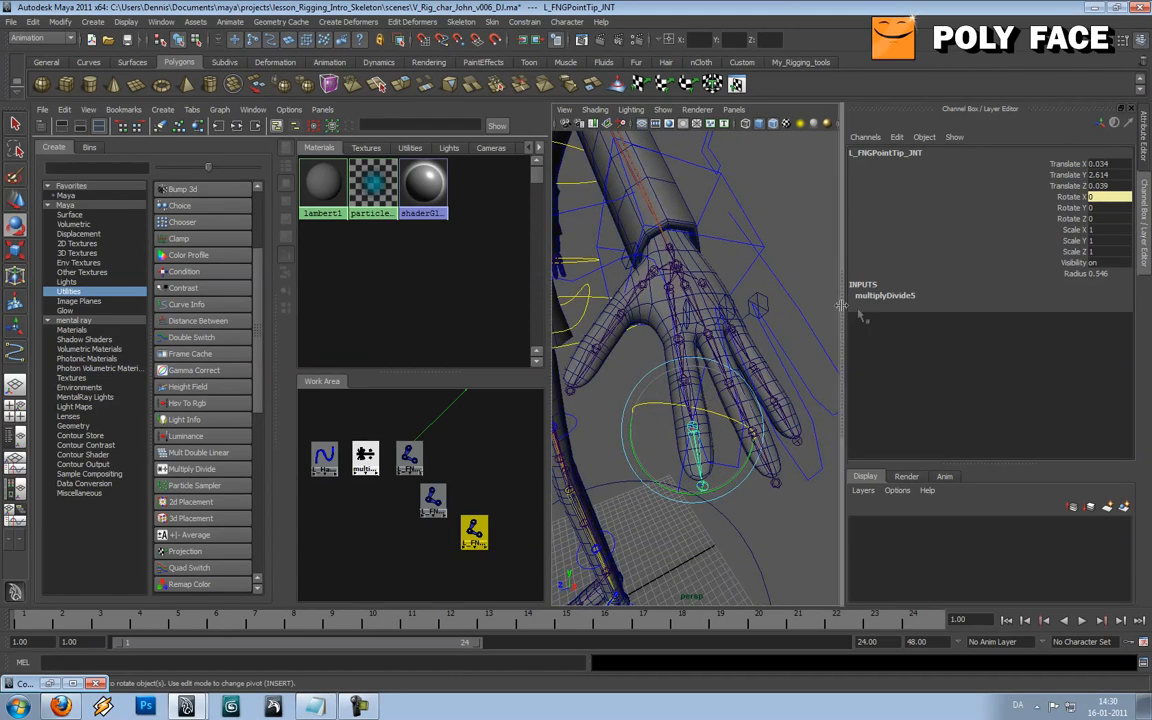
pyautogui.click(1070, 197)
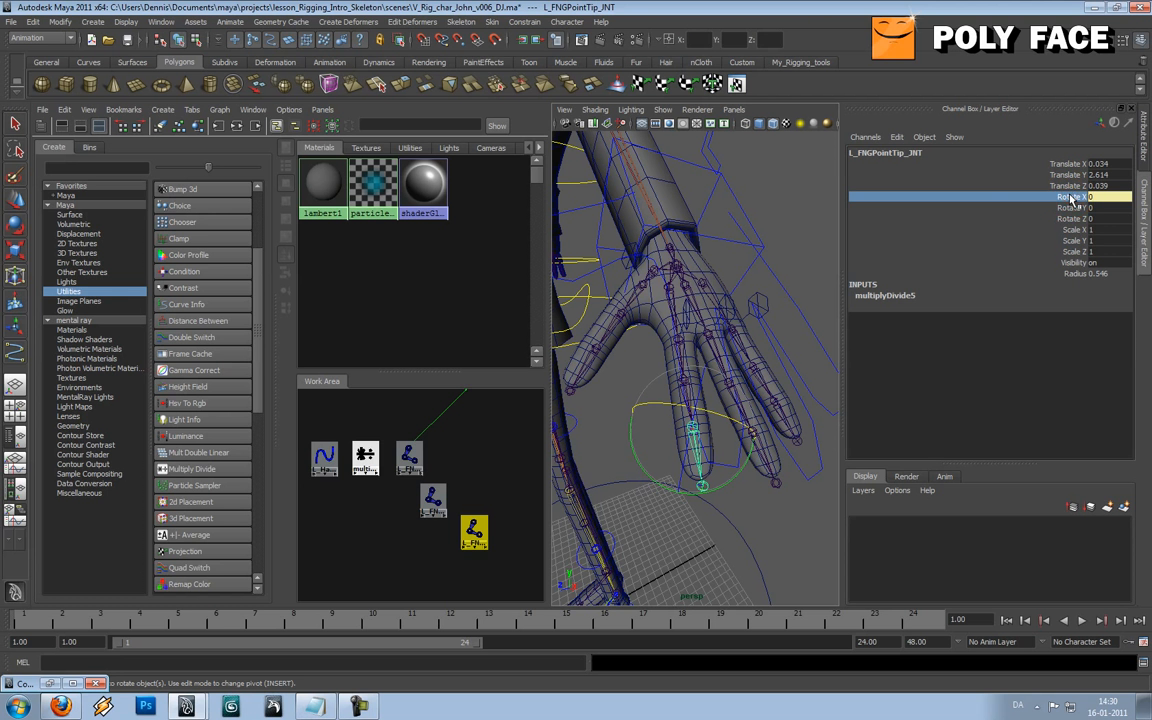
pyautogui.rightClick(1070, 197)
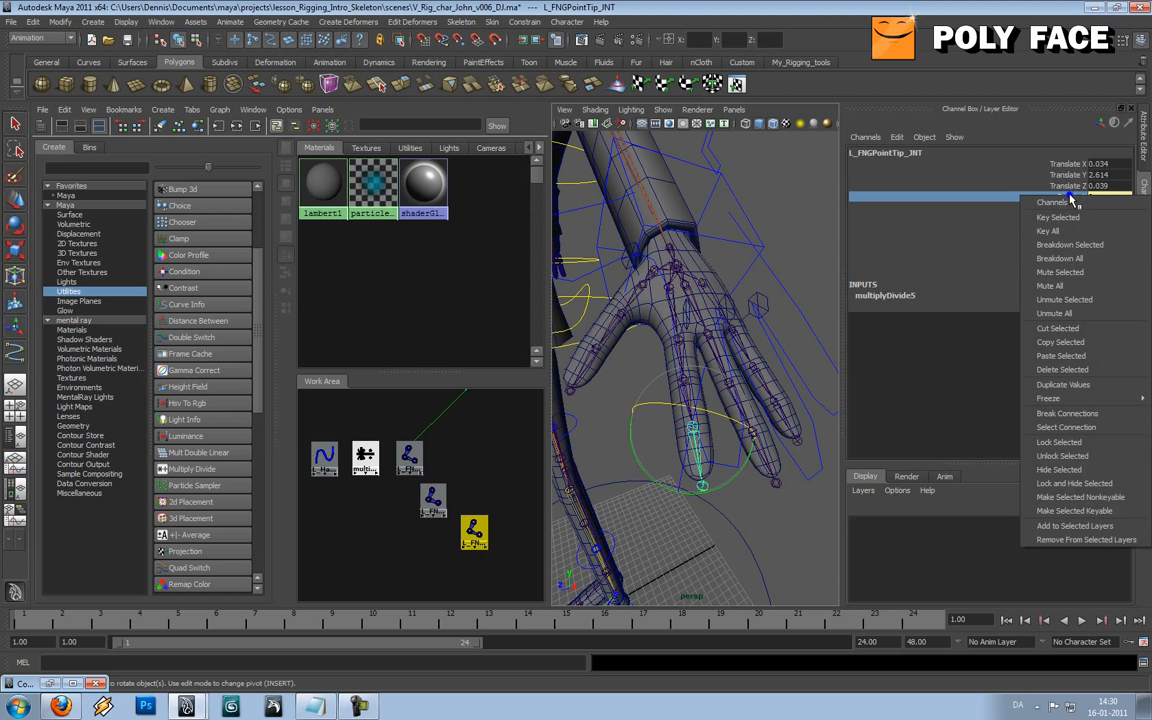
pyautogui.click(1066, 413)
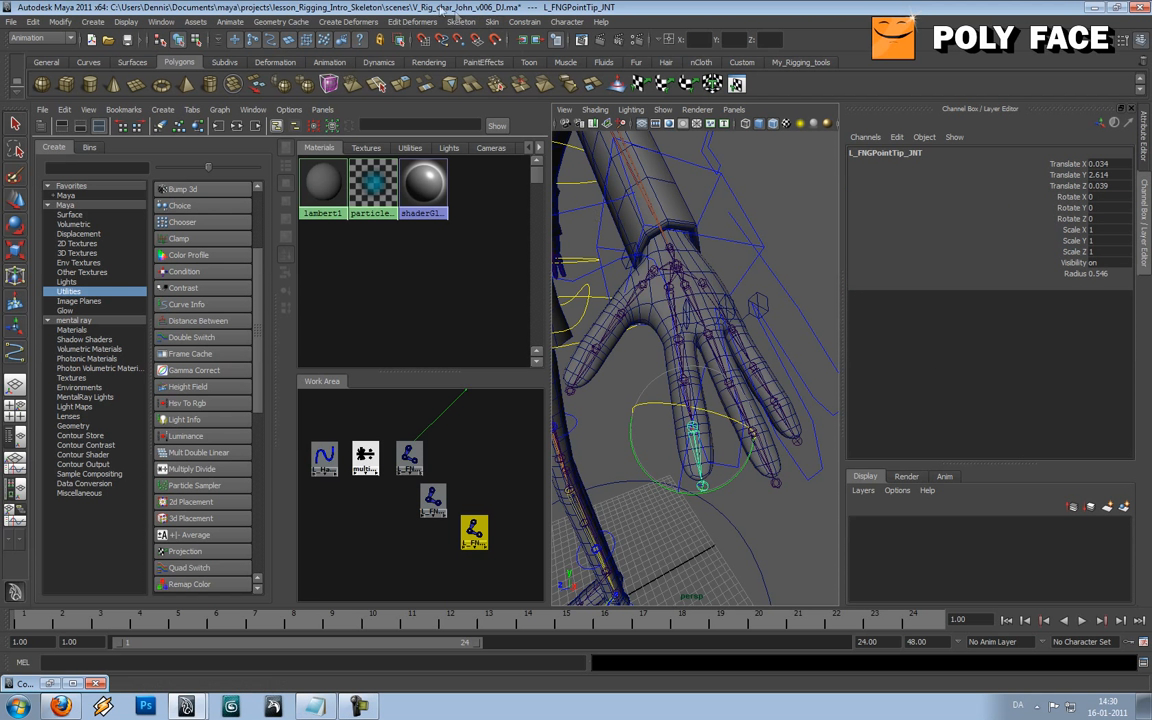
# Step: Reorient L_FNGPointTip_JNT with the Orient Joint command
pyautogui.click(412, 21)
pyautogui.click(458, 22)
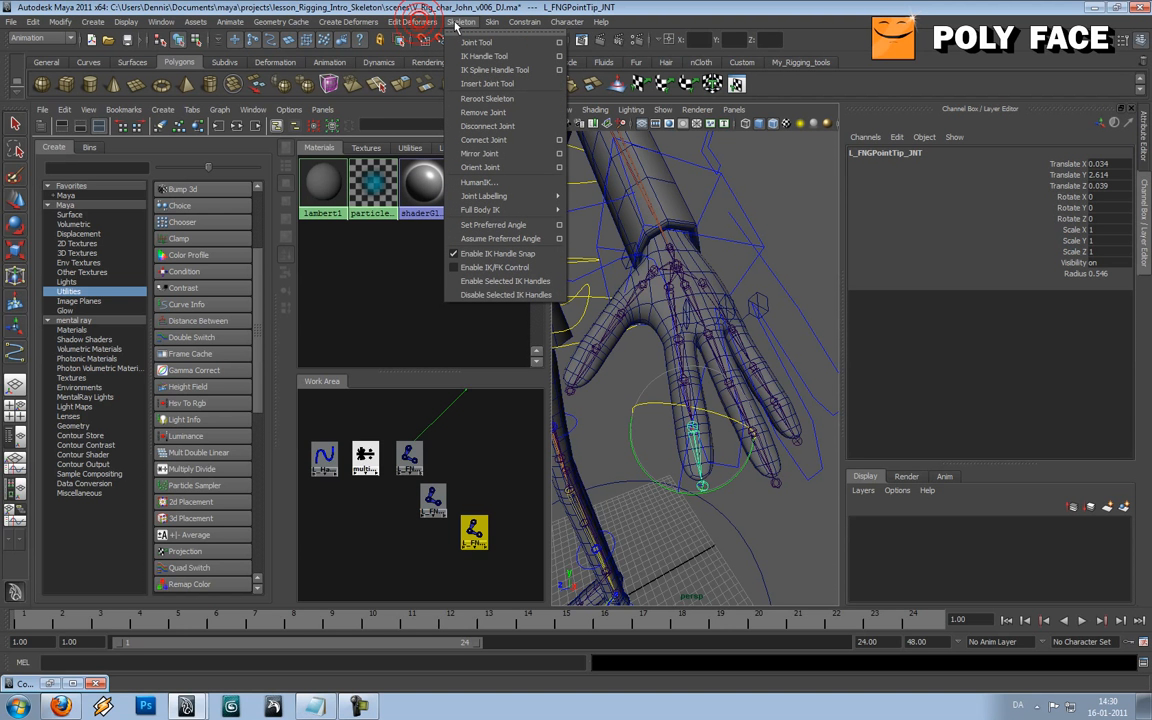
pyautogui.click(508, 170)
pyautogui.keyDown('alt'); pyautogui.moveTo(664, 330); pyautogui.dragTo(694, 474); pyautogui.keyUp('alt')
pyautogui.hotkey('ctrl', 'z')
# Step: Compare the rotation axes of L_FNGPointMD_01_JNT, L_FNGPointMD_02_JNT and L_FNGPointTip_JNT by selecting each joint in the left pointing finger
pyautogui.click(676, 385)
pyautogui.click(653, 380)
pyautogui.click(678, 383)
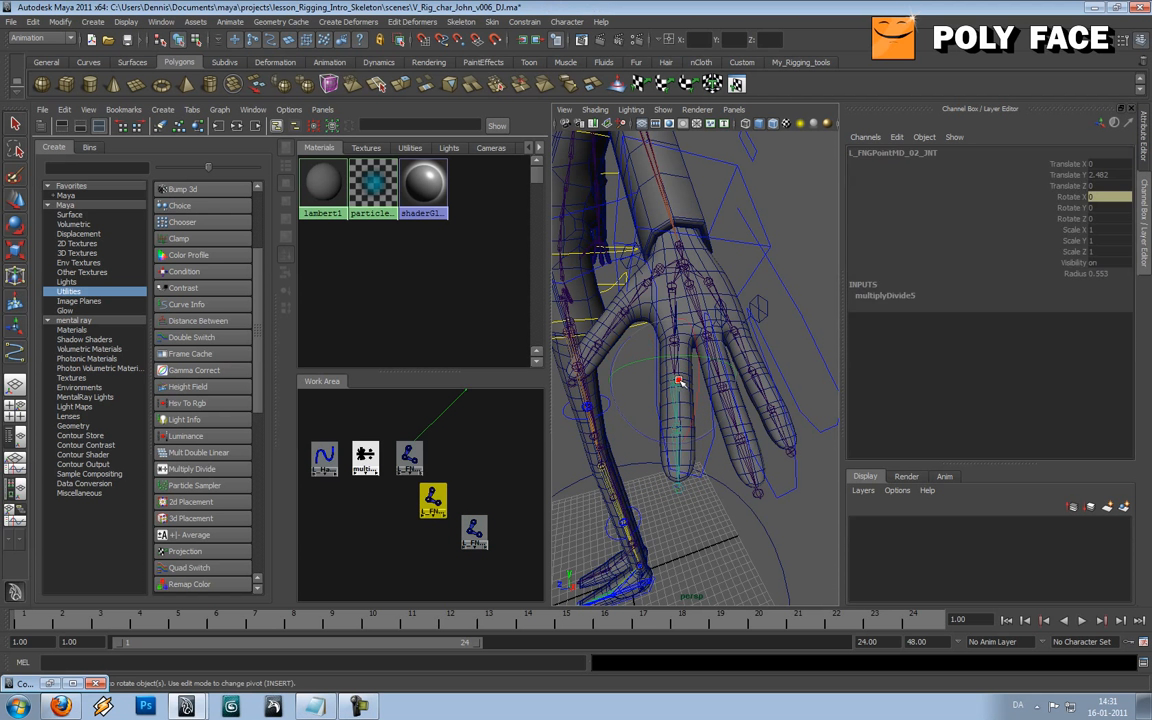
pyautogui.keyDown('alt'); pyautogui.moveTo(712, 405); pyautogui.dragTo(730, 397); pyautogui.keyUp('alt')
pyautogui.click(673, 346)
pyautogui.click(638, 468)
pyautogui.keyDown('alt'); pyautogui.moveTo(648, 442); pyautogui.dragTo(676, 445); pyautogui.keyUp('alt')
pyautogui.click(683, 355)
pyautogui.keyDown('alt'); pyautogui.moveTo(683, 355); pyautogui.dragTo(706, 366); pyautogui.keyUp('alt')
pyautogui.click(681, 450)
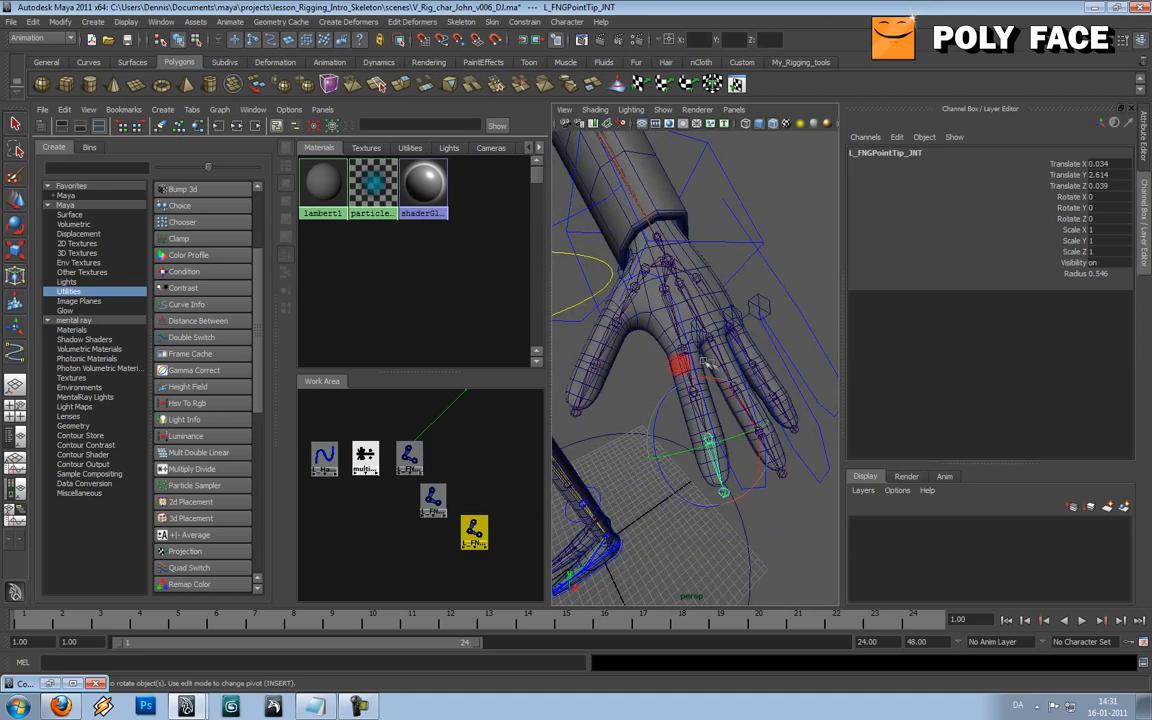
pyautogui.click(683, 353)
pyautogui.click(625, 406)
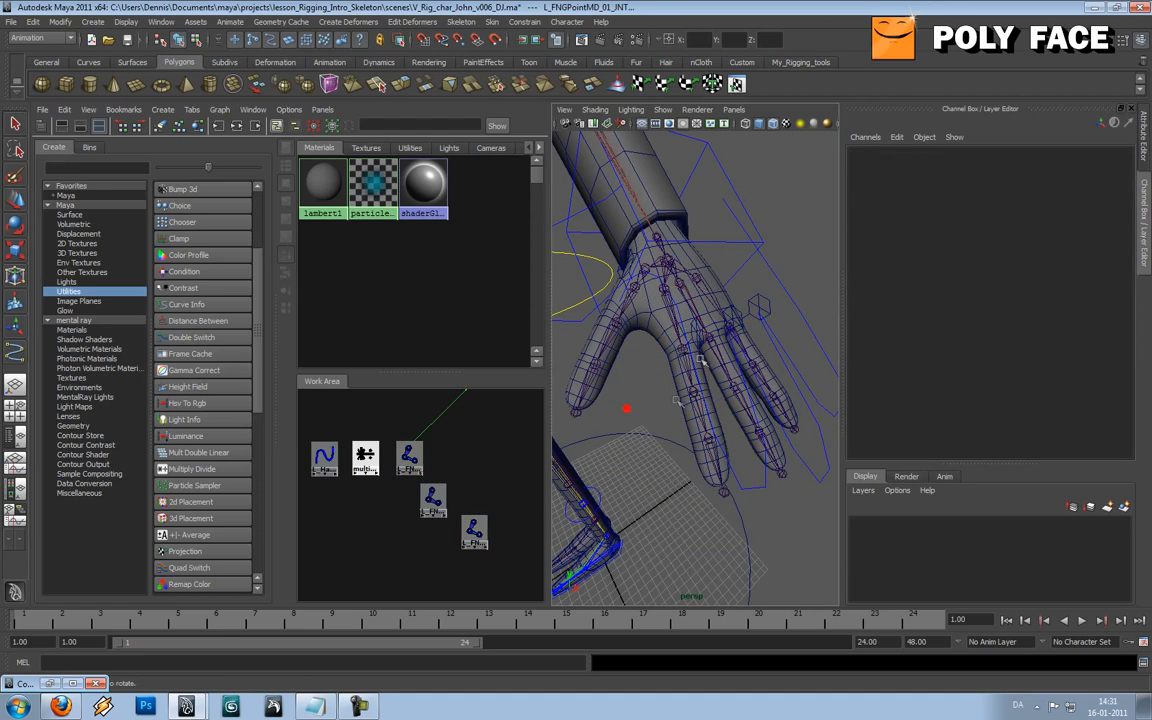
pyautogui.scroll(5, 702, 356)
pyautogui.keyDown('alt'); pyautogui.moveTo(702, 356); pyautogui.dragTo(702, 356); pyautogui.keyUp('alt')
pyautogui.click(666, 345)
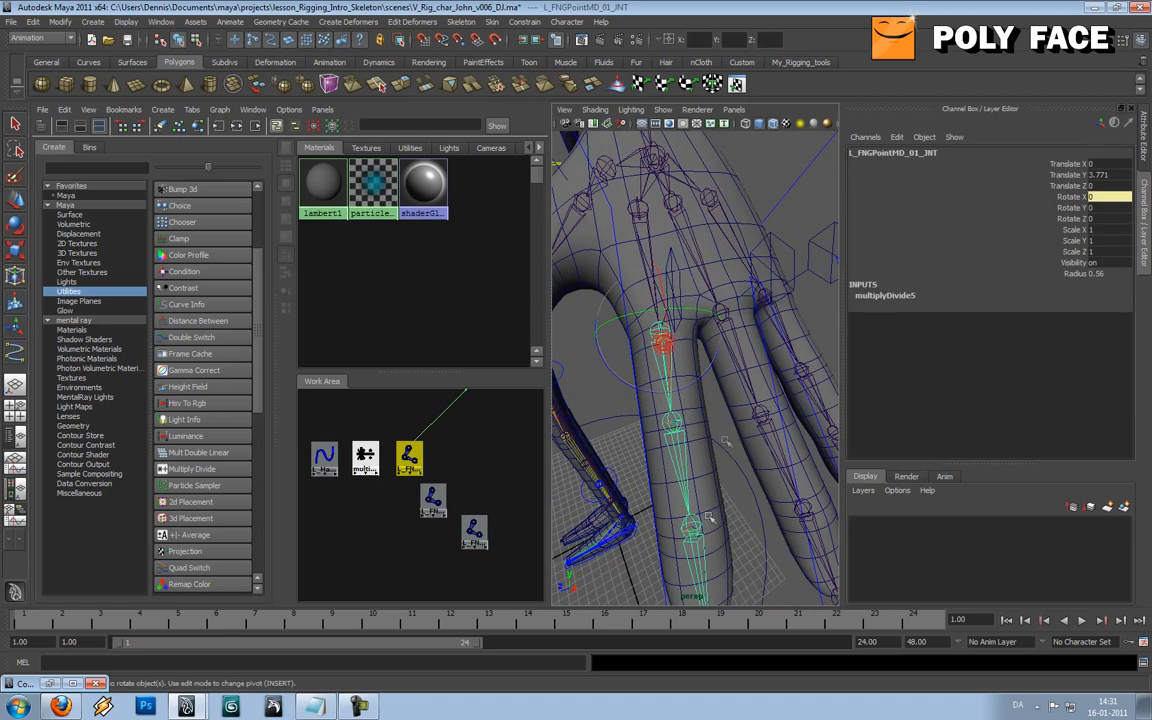
pyautogui.click(695, 530)
pyautogui.keyDown('alt'); pyautogui.moveTo(733, 531); pyautogui.dragTo(687, 483); pyautogui.keyUp('alt')
pyautogui.scroll(5, 688, 482)
pyautogui.click(655, 399)
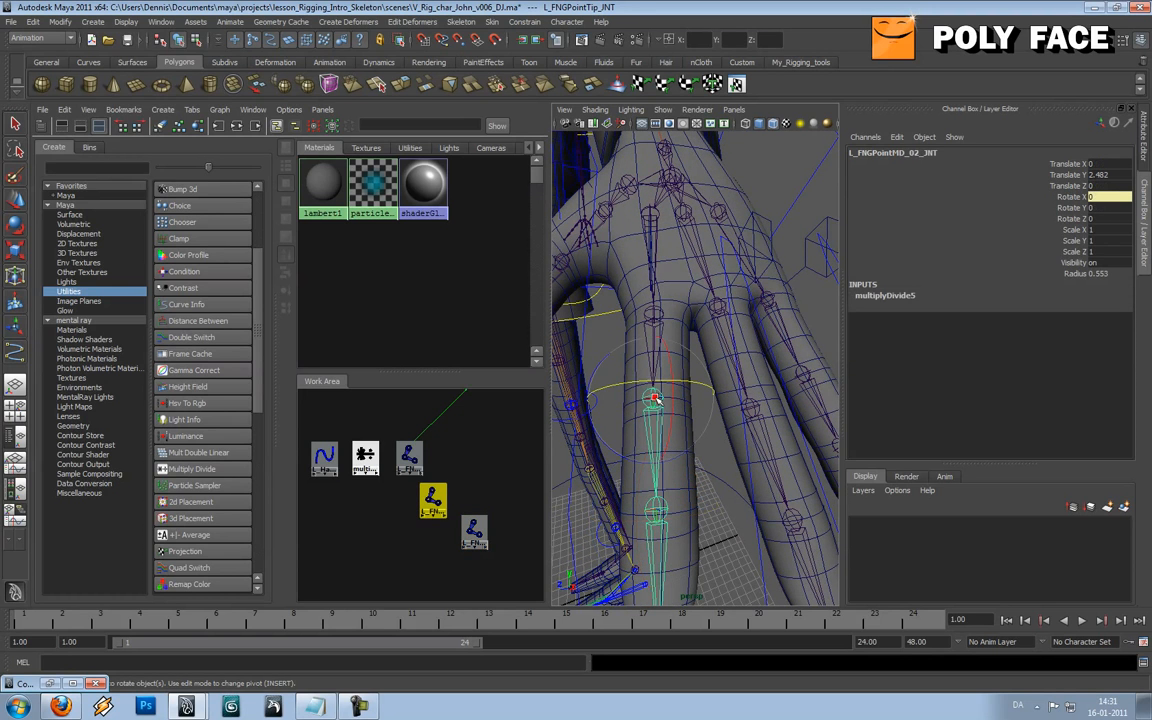
pyautogui.scroll(-5, 658, 404)
pyautogui.click(677, 342)
pyautogui.click(620, 465)
pyautogui.click(676, 360)
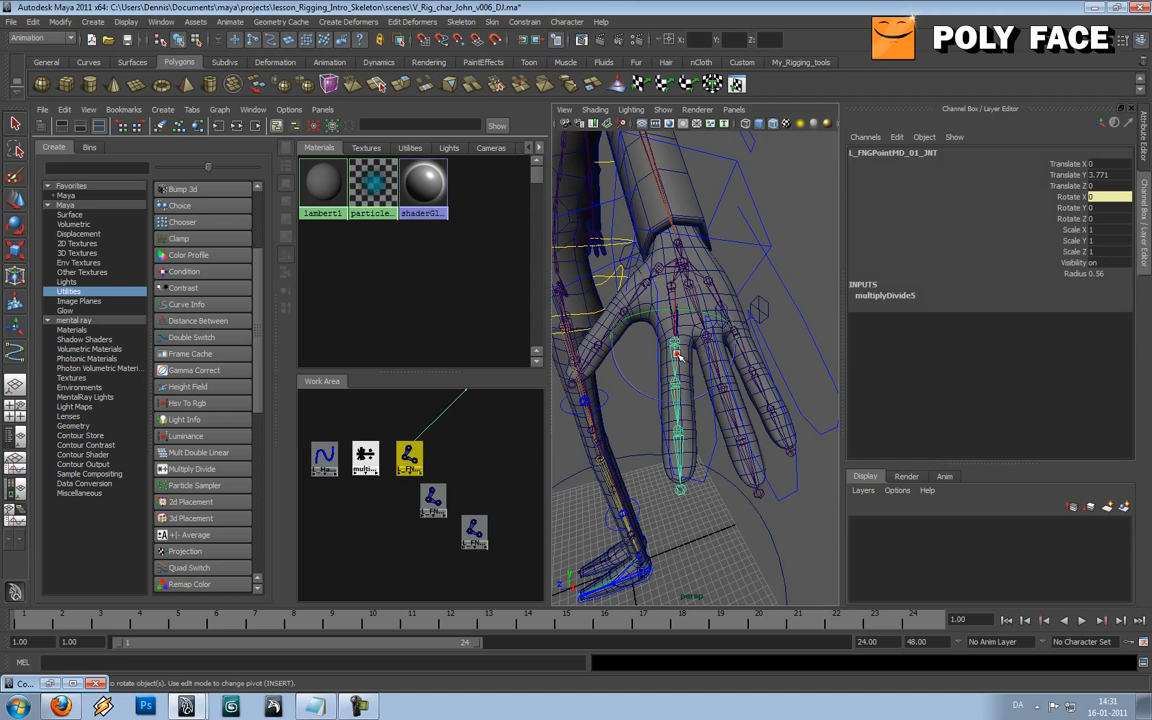
pyautogui.scroll(5, 676, 368)
pyautogui.click(653, 408)
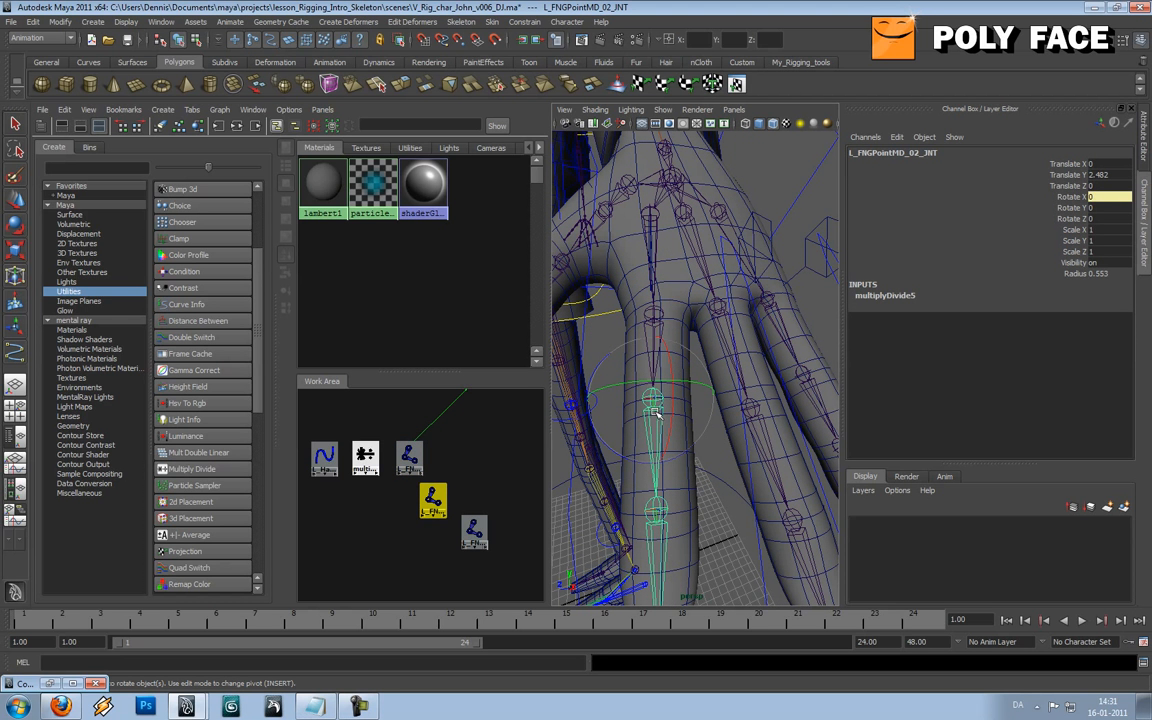
# Step: Undo the last joint selection changes on the pointing finger
pyautogui.hotkey('ctrl', 'z')
pyautogui.hotkey('ctrl', 'z')
pyautogui.hotkey('ctrl', 'z')
pyautogui.hotkey('ctrl', 'z')
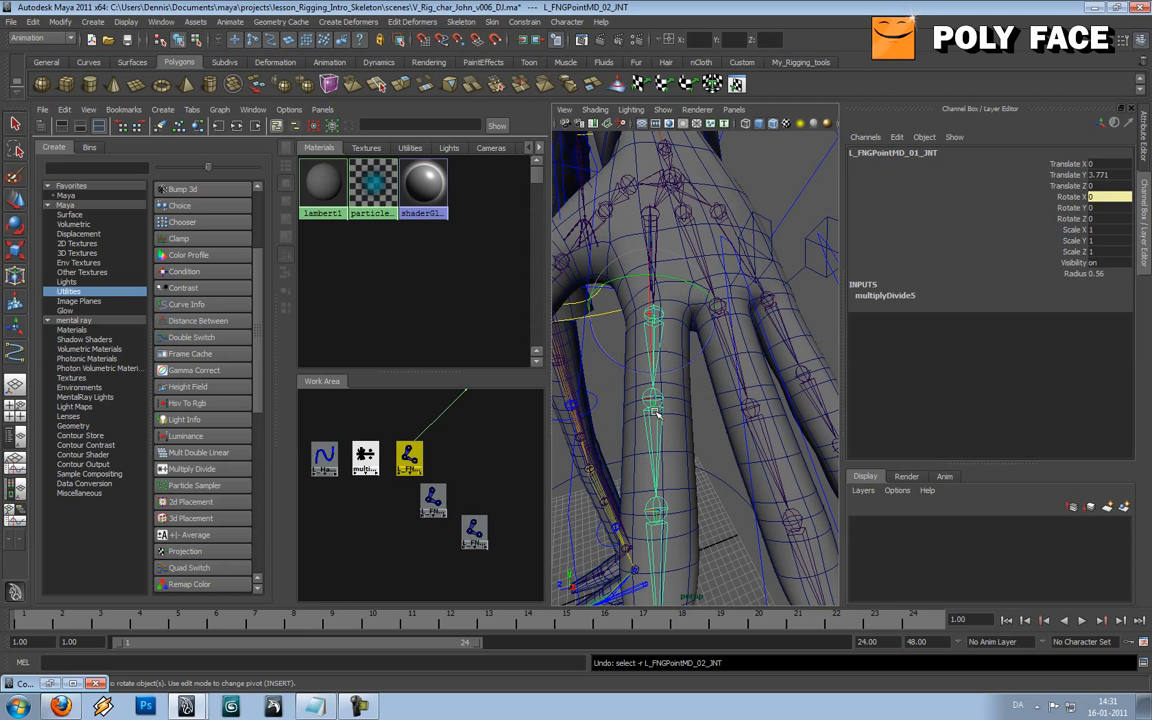
pyautogui.hotkey('ctrl', 'z')
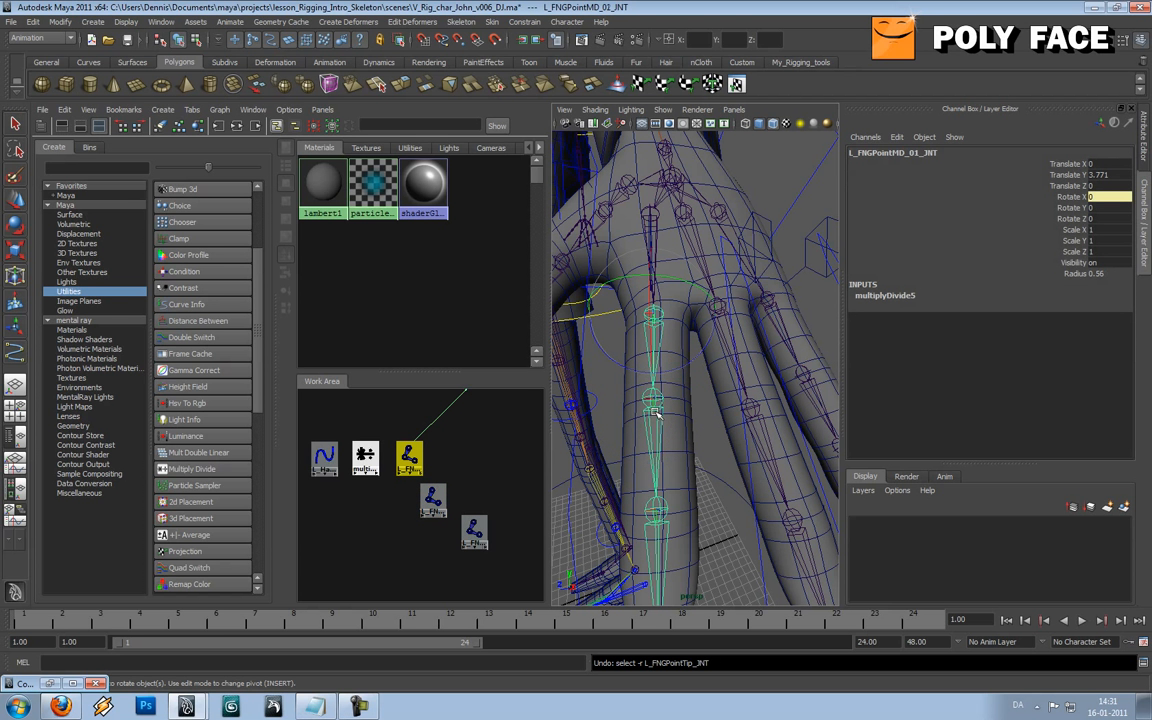
# Step: Break the connection on the Rotate X channel of L_FNGPointMD_02_JNT
pyautogui.click(657, 513)
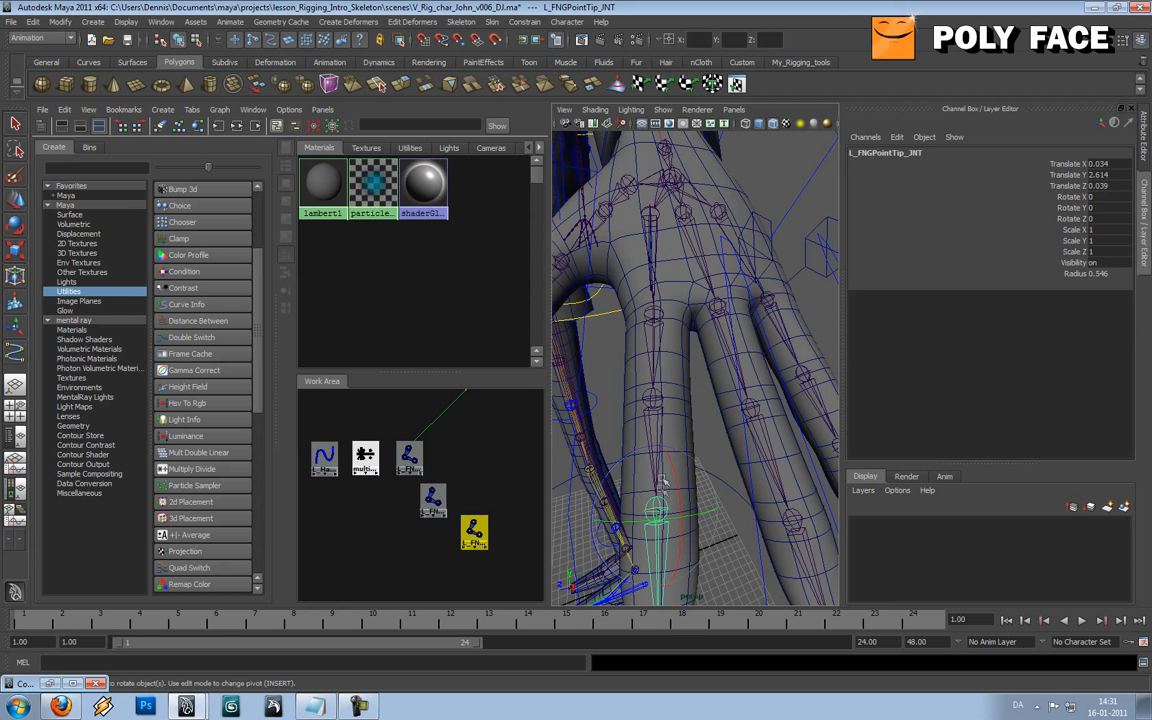
pyautogui.click(652, 399)
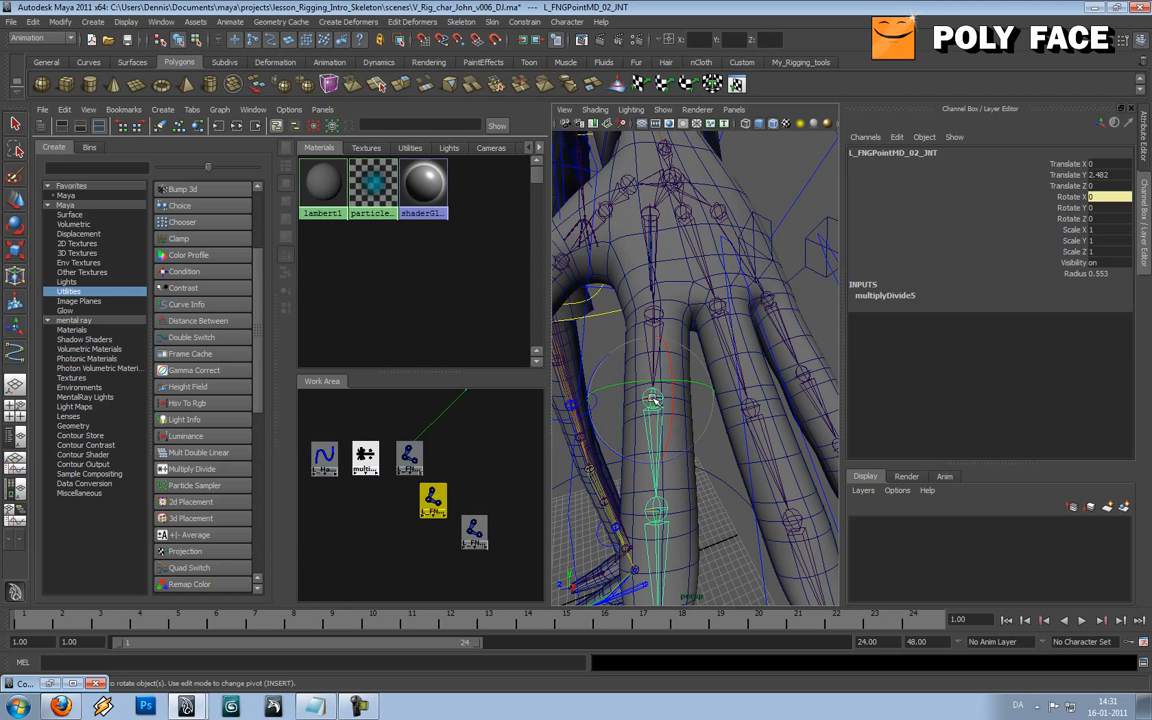
pyautogui.click(1091, 197)
pyautogui.rightClick(1091, 197)
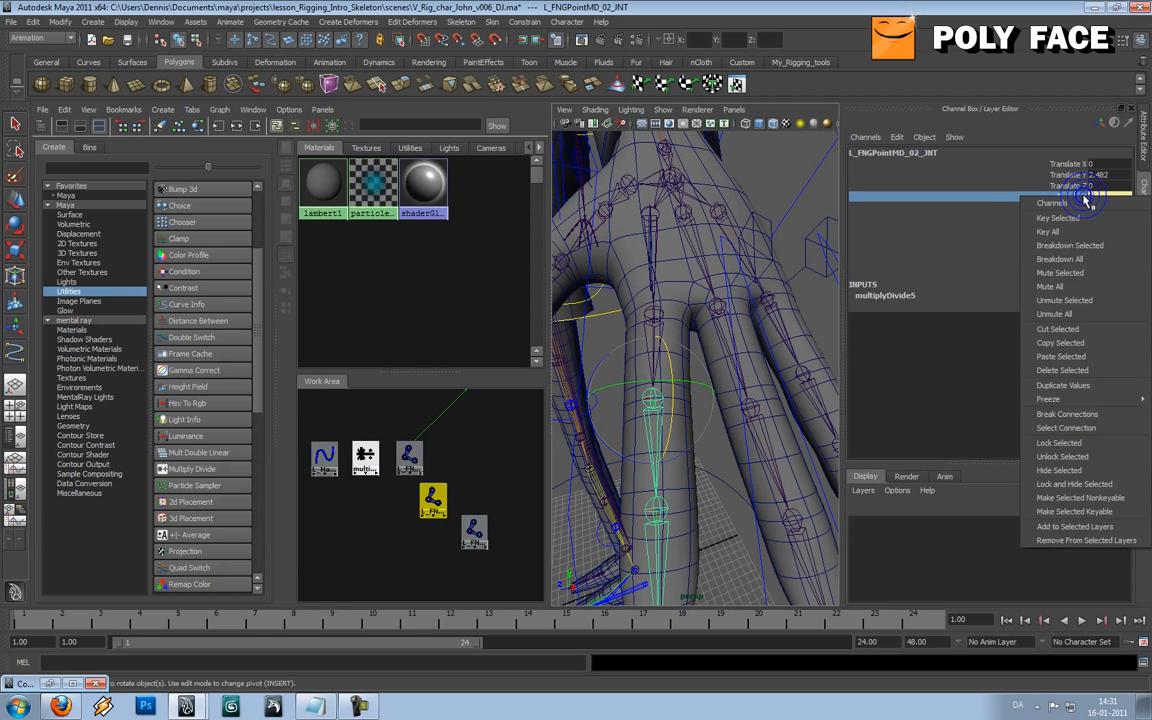
pyautogui.click(1071, 414)
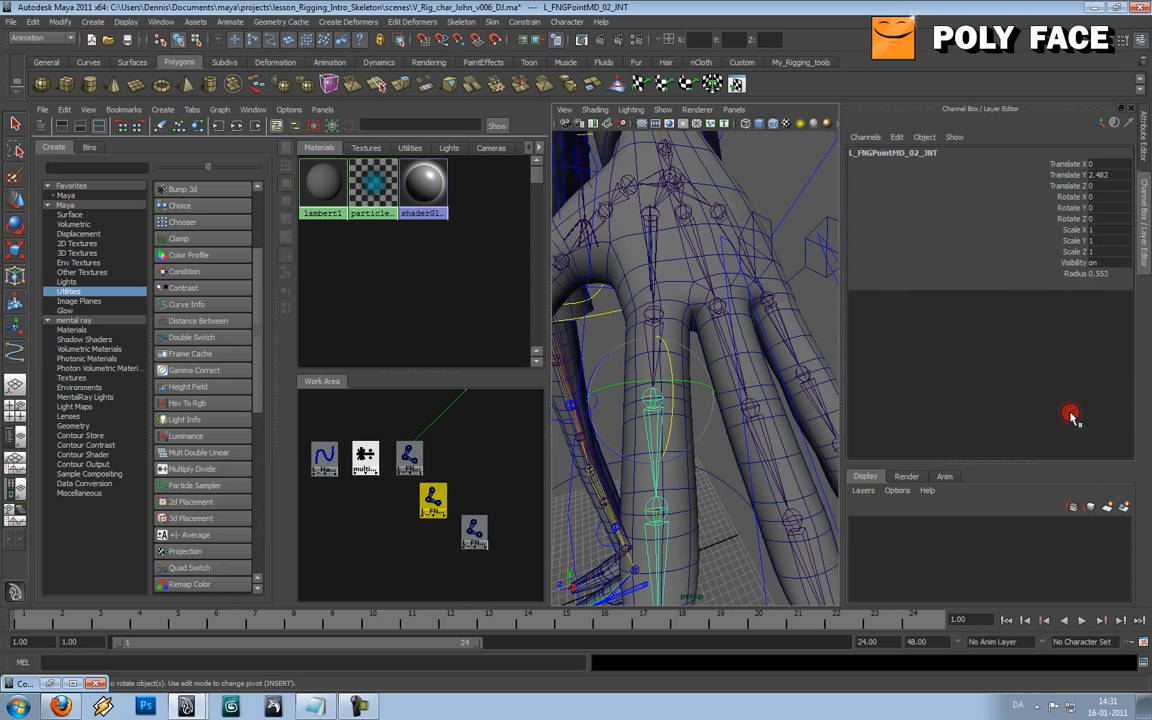
# Step: Apply Orient Joint to L_FNGPointMD_02_JNT and L_FNGPointTip_JNT together
pyautogui.click(654, 318)
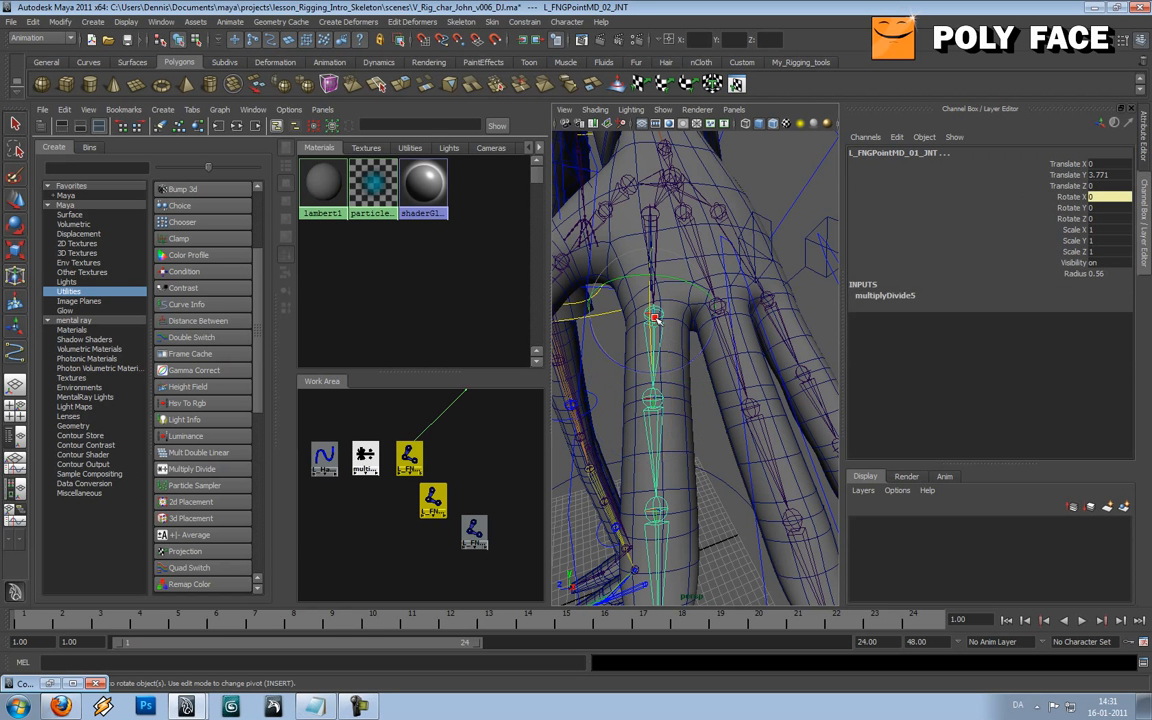
pyautogui.click(652, 398)
pyautogui.click(461, 21)
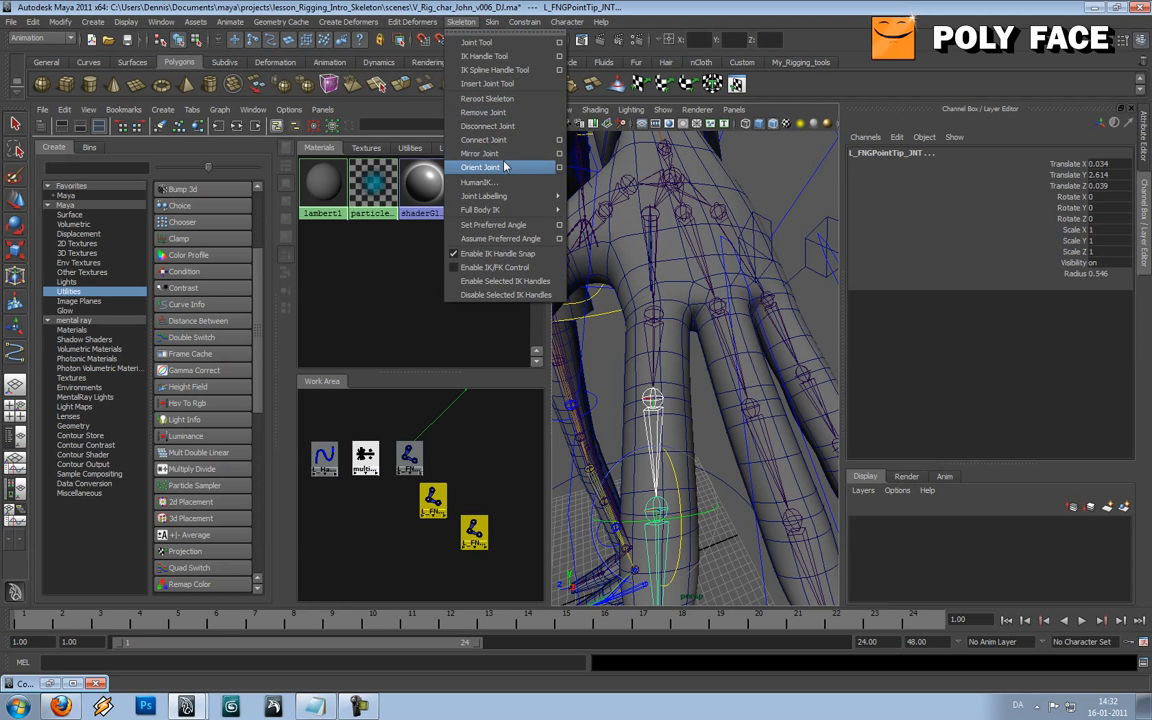
pyautogui.click(505, 167)
pyautogui.click(662, 447)
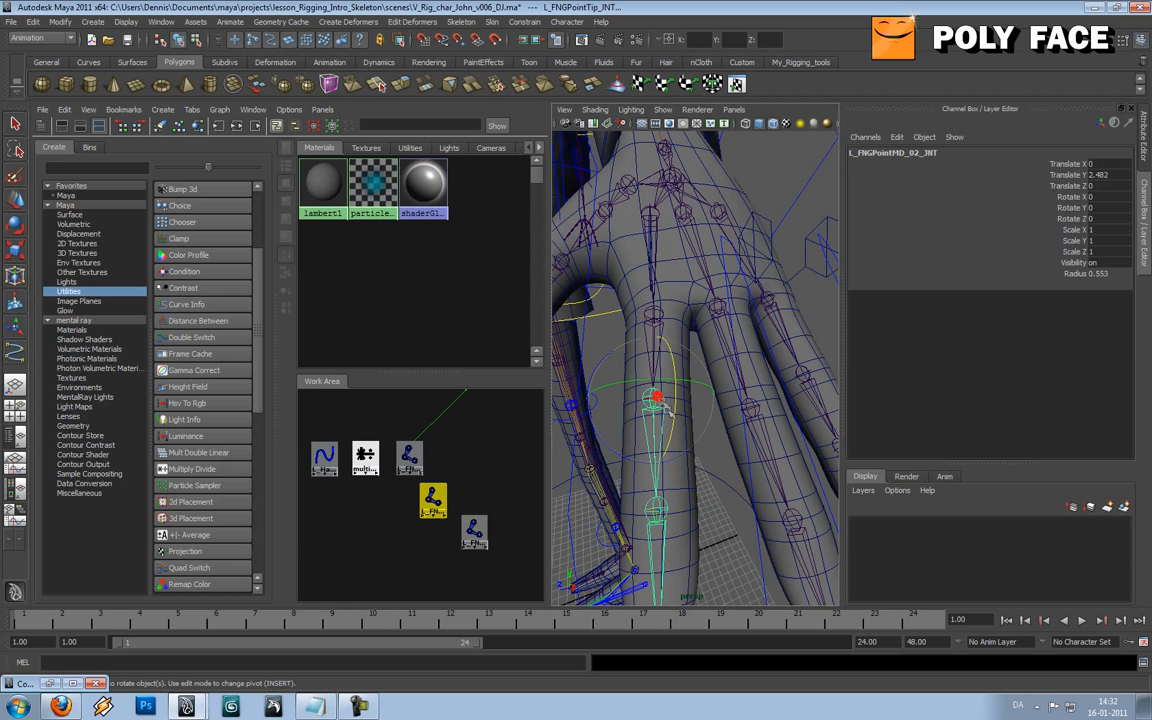
# Step: Rotate L_FNGPointMD_02_JNT to about 26.4 in Y and about -2.5 in Z
pyautogui.keyDown('alt'); pyautogui.moveTo(694, 456); pyautogui.dragTo(703, 418); pyautogui.keyUp('alt')
pyautogui.scroll(5, 705, 381)
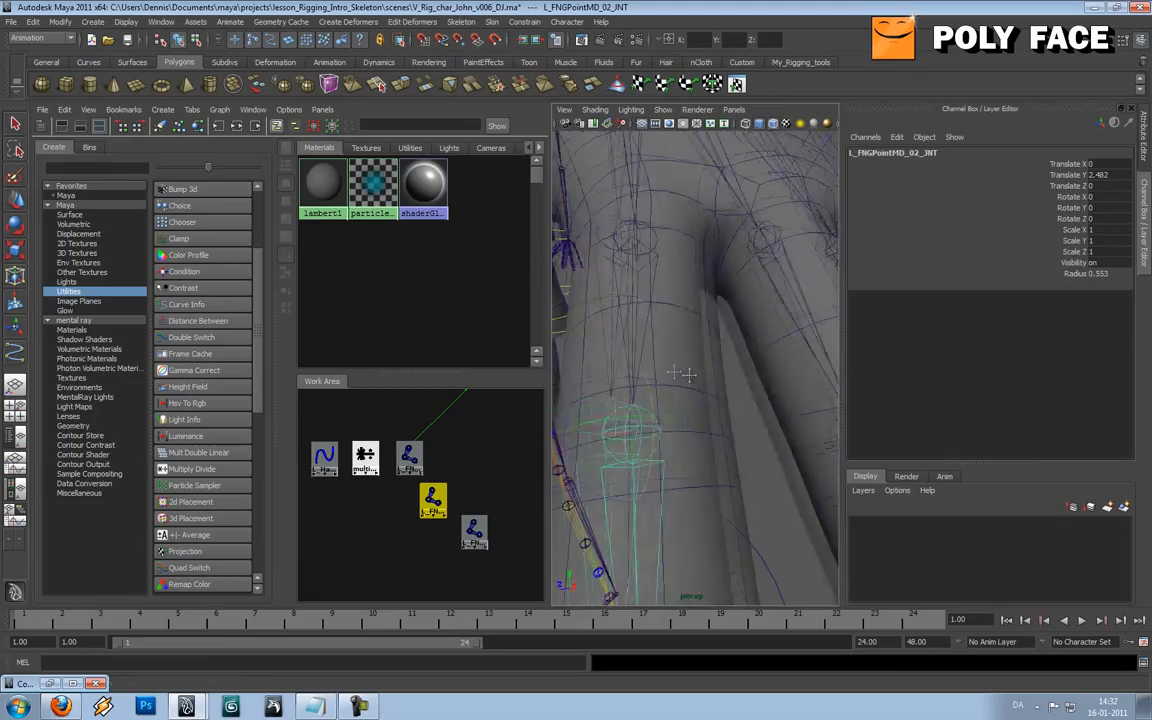
pyautogui.moveTo(698, 412); pyautogui.dragTo(677, 411)
pyautogui.scroll(-5, 675, 411)
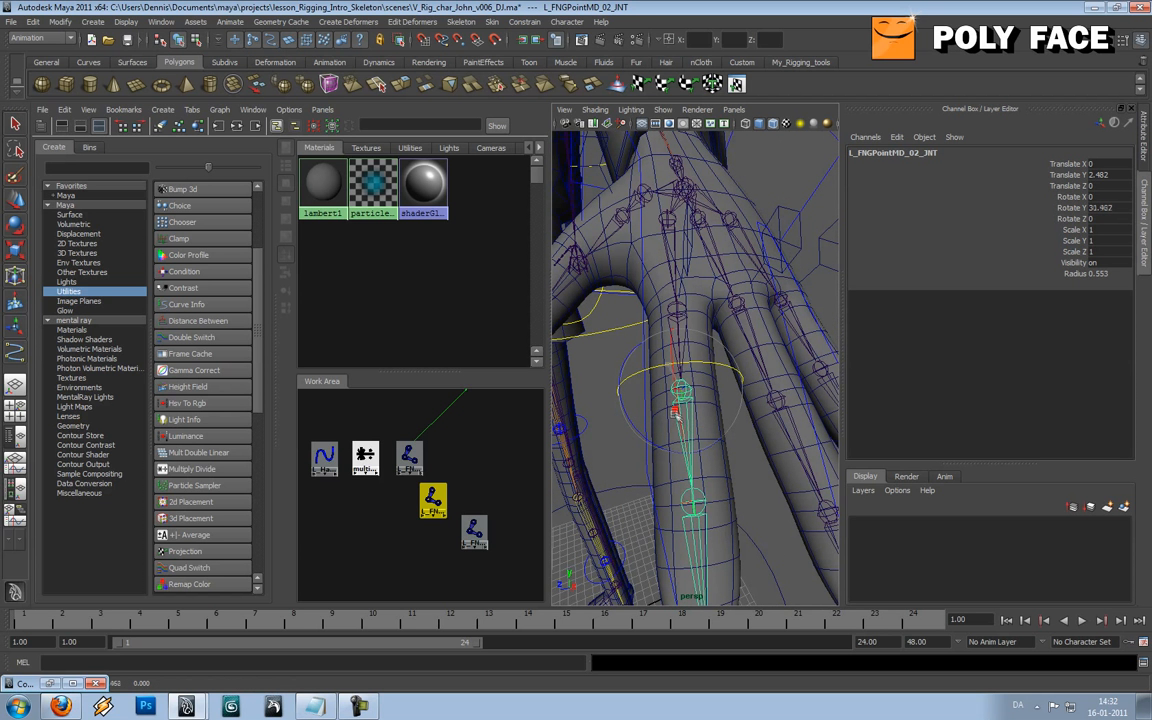
pyautogui.moveTo(667, 451); pyautogui.dragTo(653, 443)
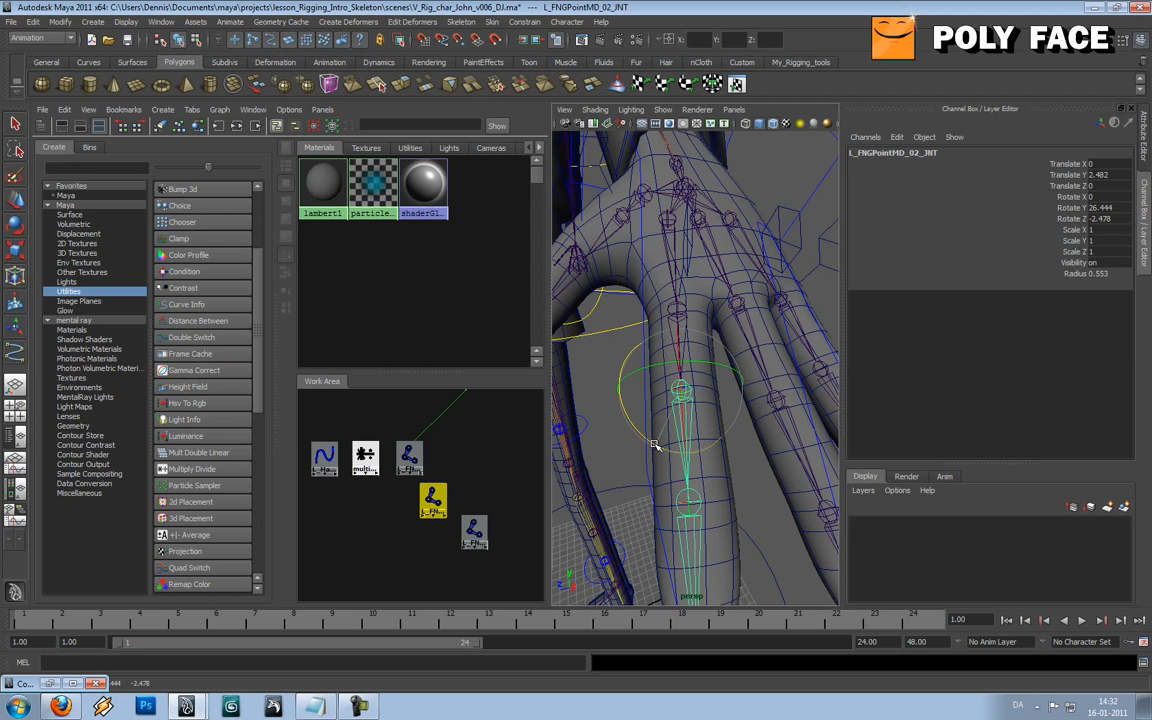
# Step: Examine the alignment of the pointing finger's joint chain inside the mesh, and reselect L_FNGPointMD_02_JNT
pyautogui.click(594, 382)
pyautogui.scroll(-5, 602, 382)
pyautogui.keyDown('alt'); pyautogui.moveTo(680, 377); pyautogui.dragTo(708, 370); pyautogui.keyUp('alt')
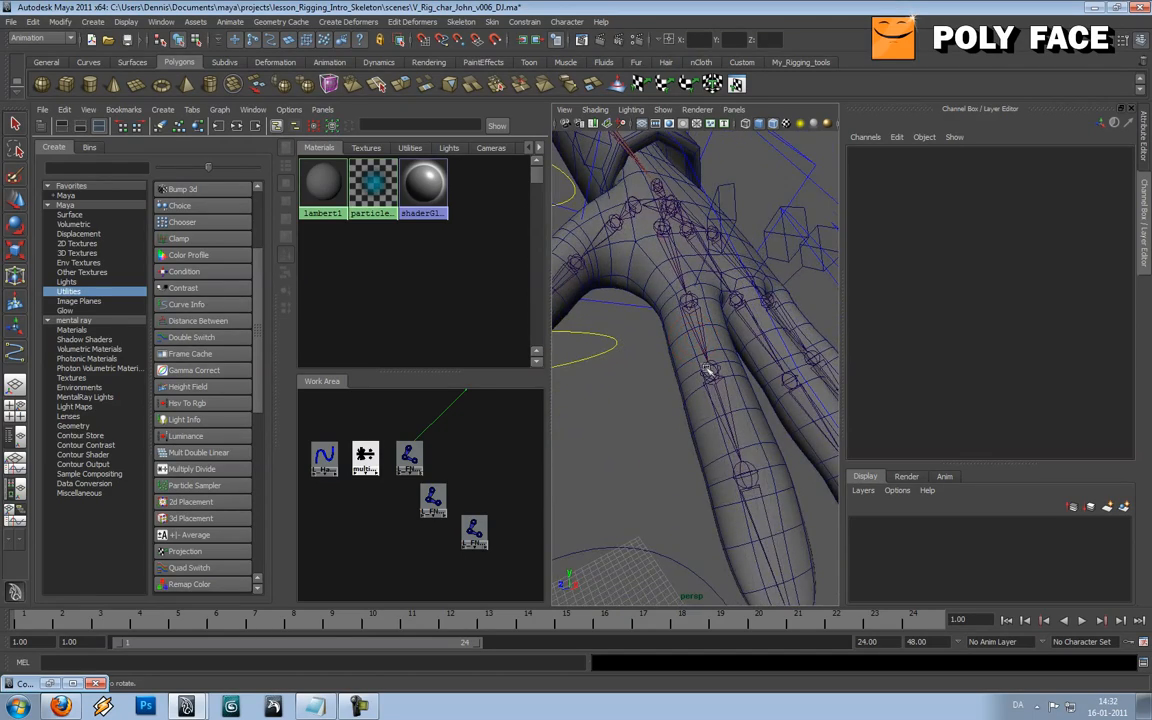
pyautogui.click(752, 473)
pyautogui.keyDown('alt'); pyautogui.moveTo(752, 470); pyautogui.dragTo(757, 453); pyautogui.keyUp('alt')
pyautogui.click(680, 384)
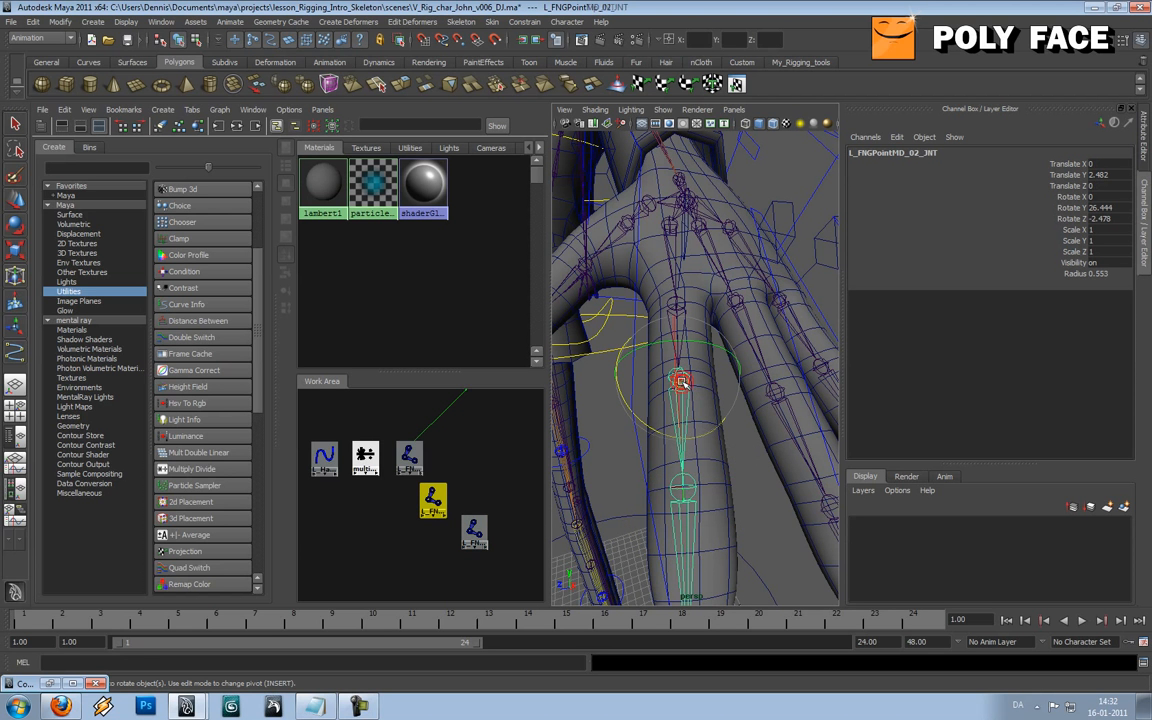
# Step: Freeze the transformations of L_FNGPointMD_02_JNT
pyautogui.press('f')
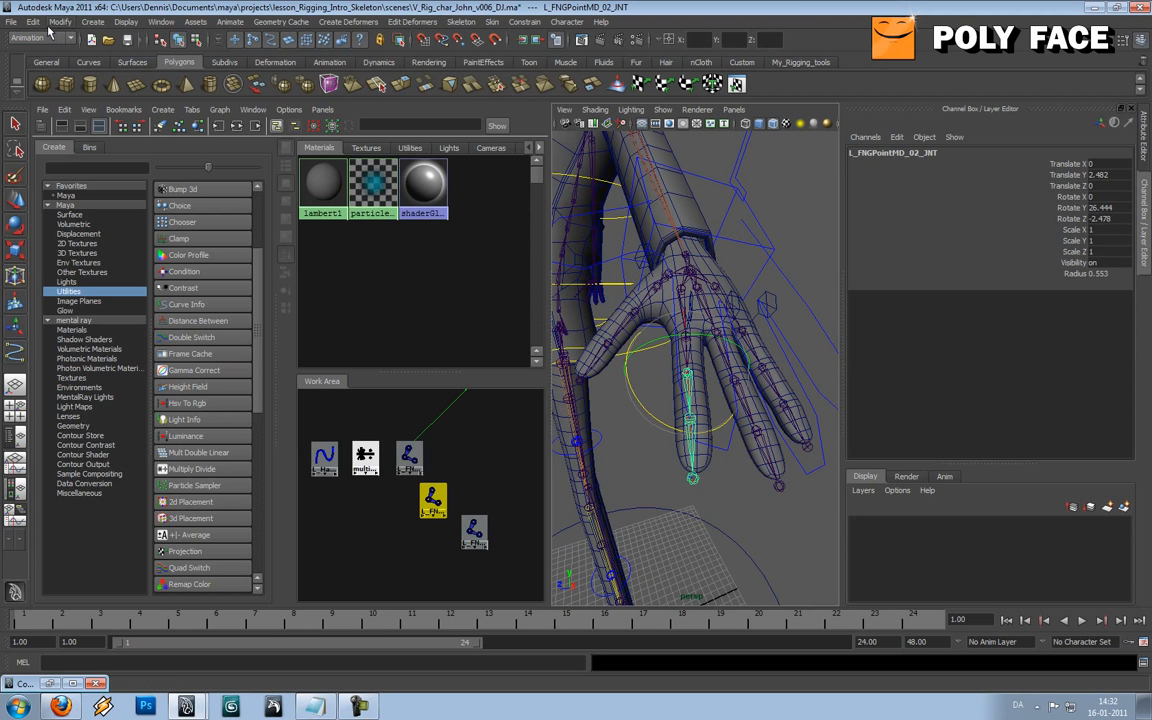
pyautogui.click(59, 21)
pyautogui.click(77, 67)
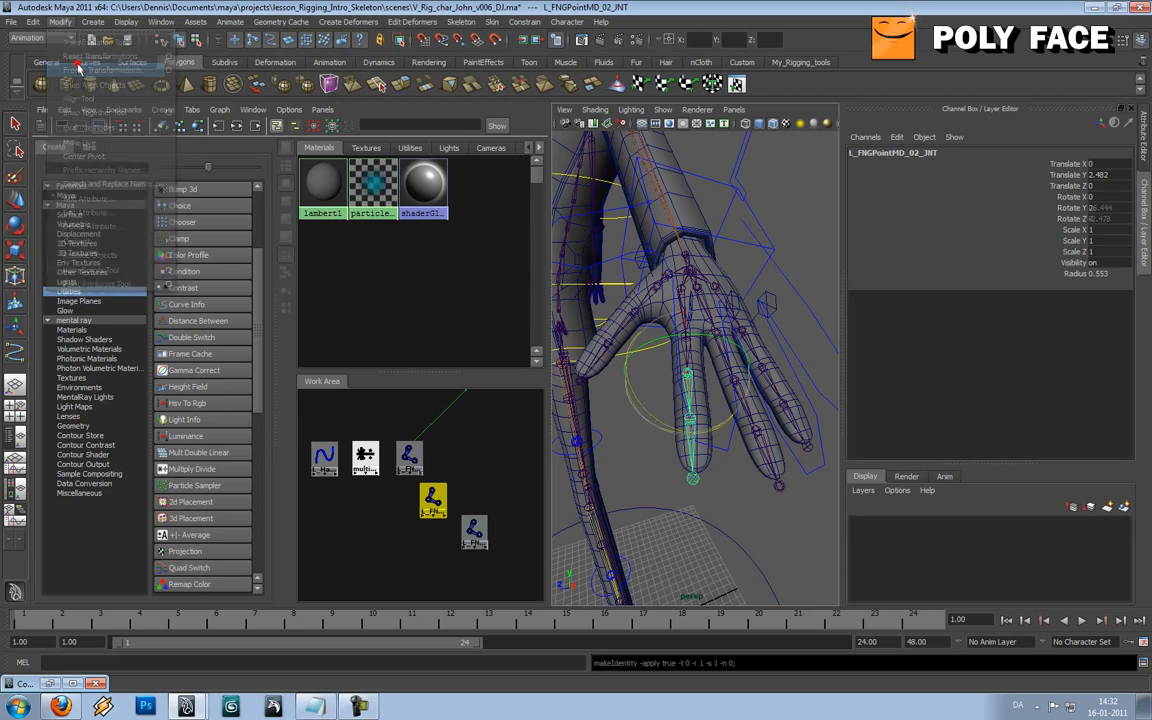
pyautogui.keyDown('alt'); pyautogui.moveTo(655, 318); pyautogui.dragTo(538, 315); pyautogui.keyUp('alt')
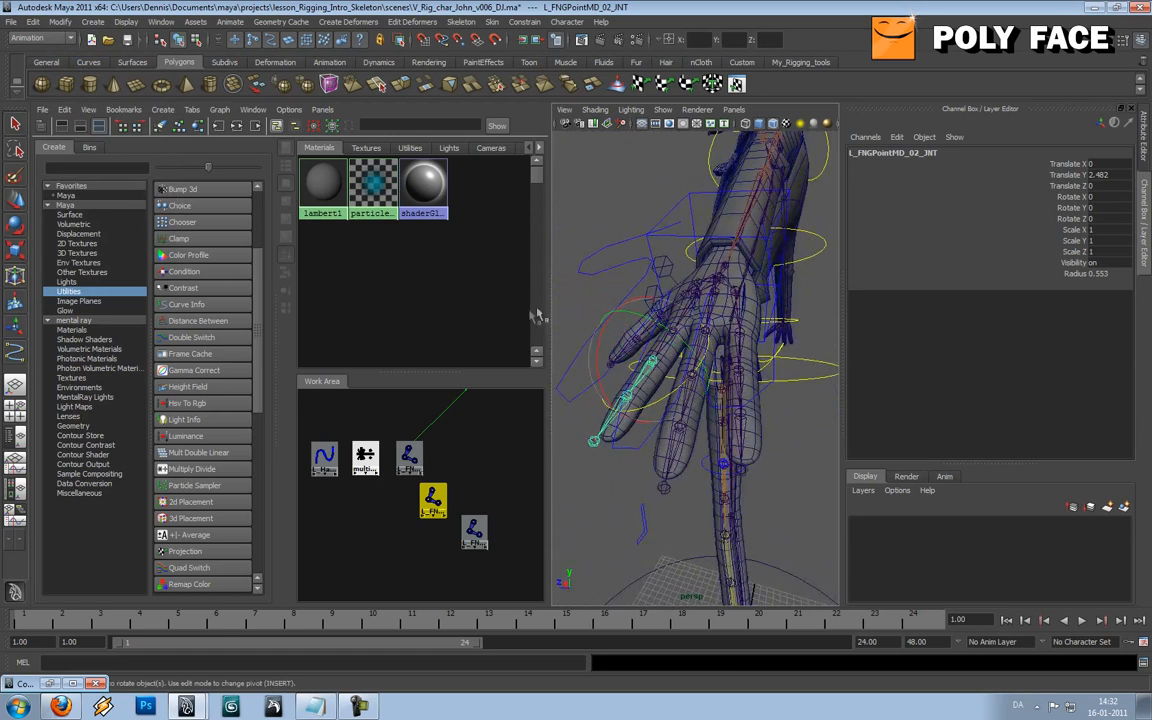
# Step: Examine the pointing finger's joint orientations down to L_FNGPointTip_JNT, and select L_Hand_fngP_CTL
pyautogui.keyDown('alt'); pyautogui.moveTo(568, 300); pyautogui.dragTo(628, 333, button='right'); pyautogui.keyUp('alt')
pyautogui.keyDown('alt'); pyautogui.moveTo(628, 333); pyautogui.dragTo(722, 455); pyautogui.keyUp('alt')
pyautogui.hotkey('ctrl', 'z')
pyautogui.click(605, 386)
pyautogui.click(655, 465)
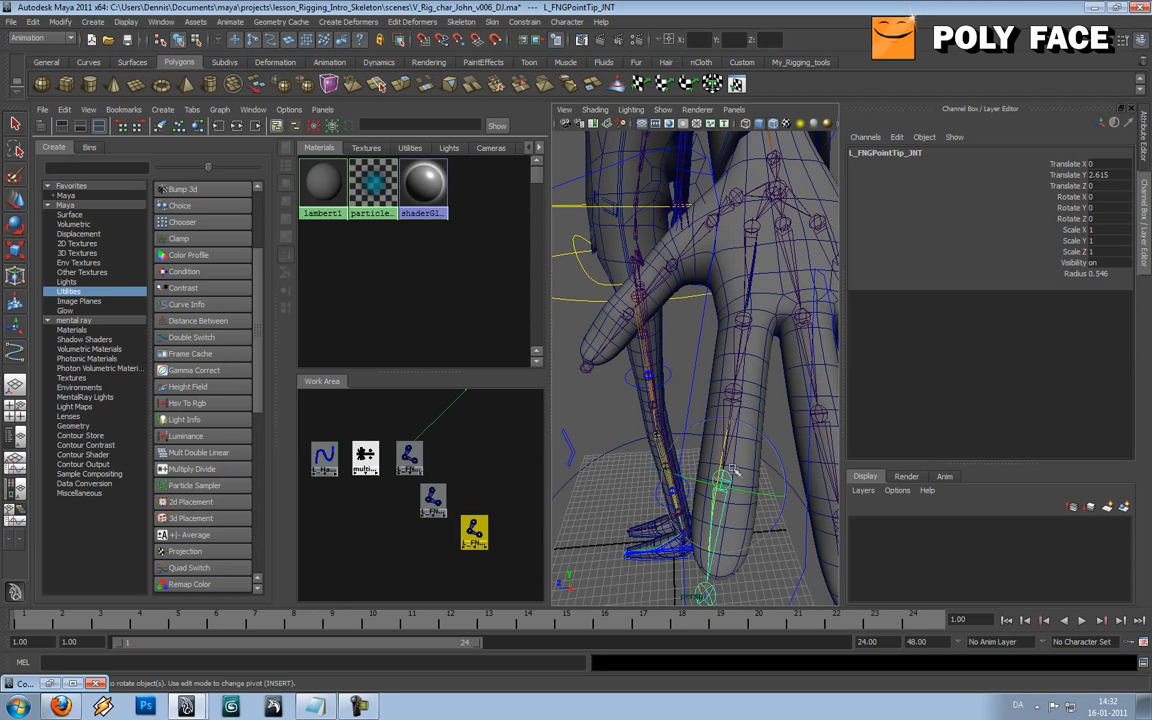
pyautogui.keyDown('alt'); pyautogui.moveTo(722, 455); pyautogui.dragTo(790, 300); pyautogui.keyUp('alt')
pyautogui.click(776, 280)
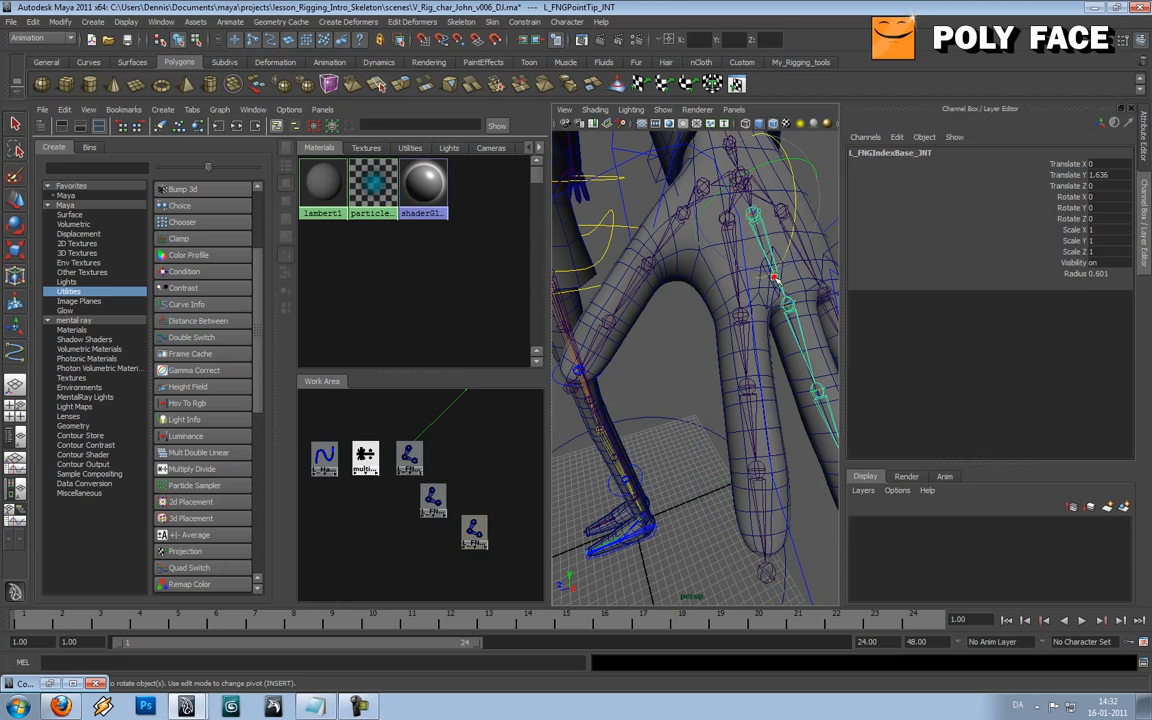
pyautogui.click(773, 284)
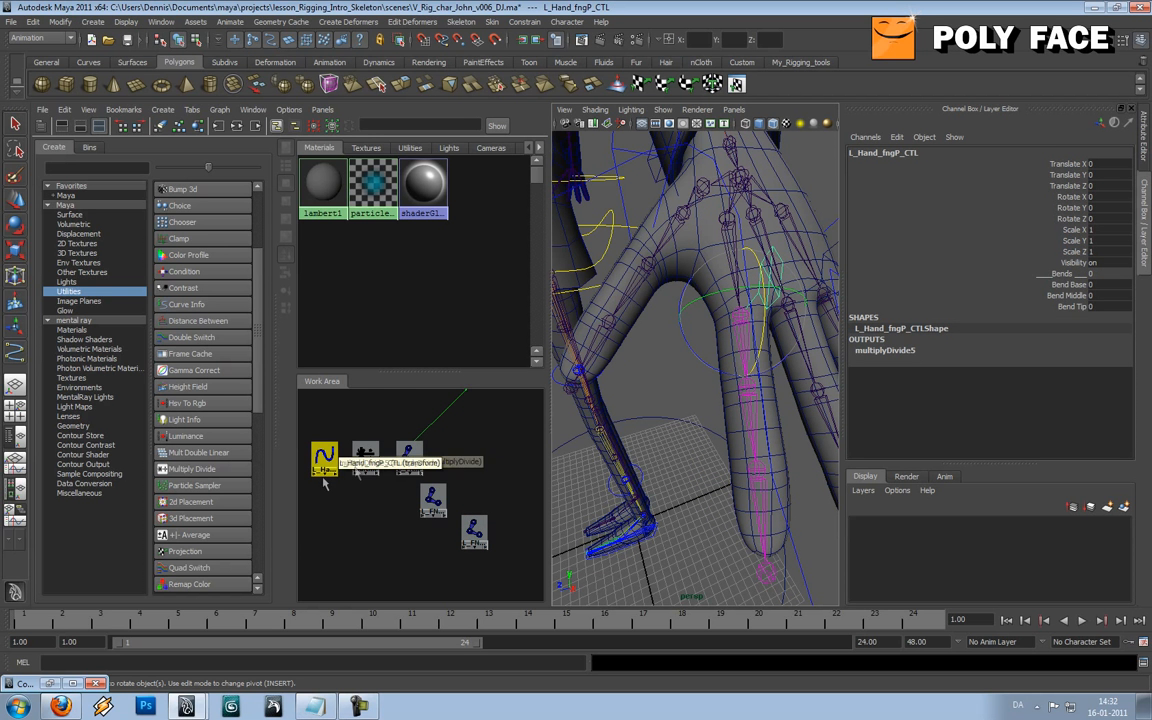
# Step: Connect multiplyDivide5's outputX to rotateX of L_FNGPointMD_02_JNT
pyautogui.click(363, 462)
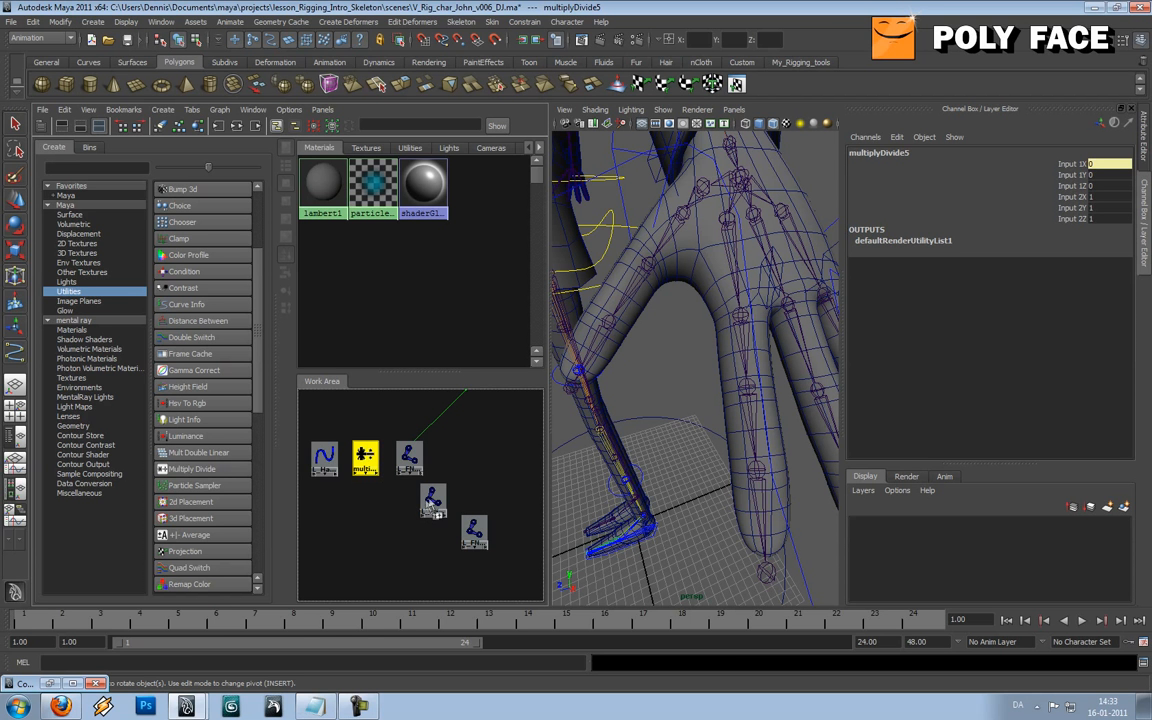
pyautogui.moveTo(364, 455); pyautogui.dragTo(432, 497, button='middle')
pyautogui.click(463, 643)
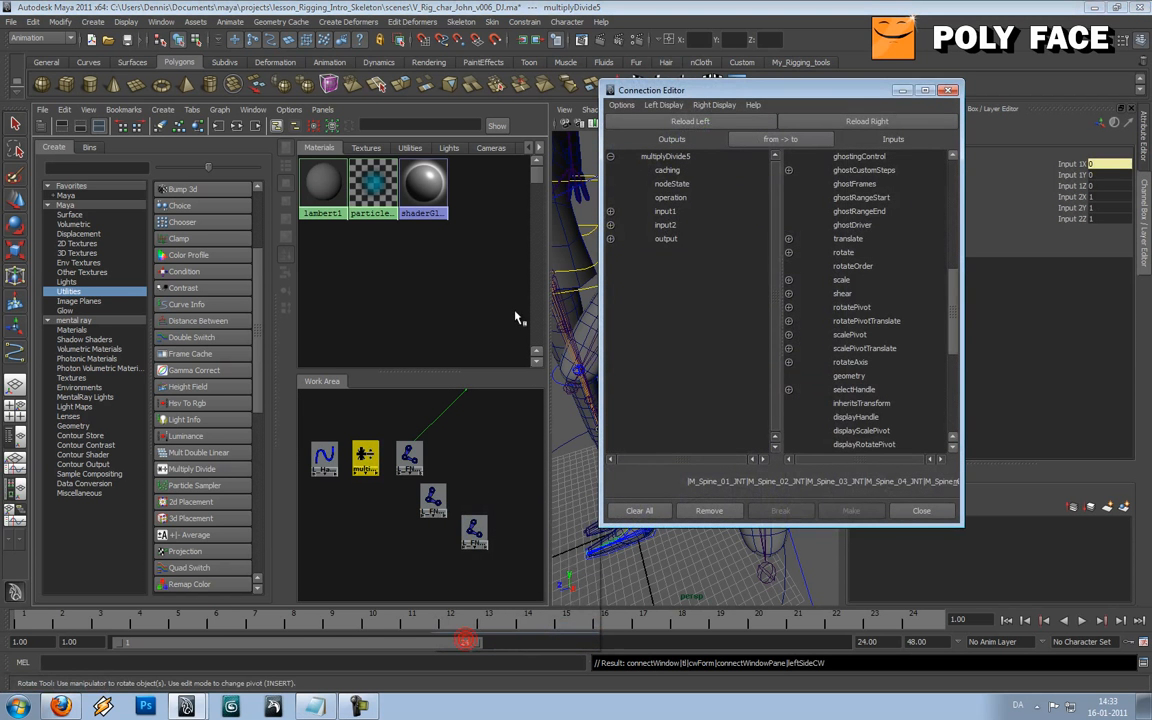
pyautogui.click(682, 252)
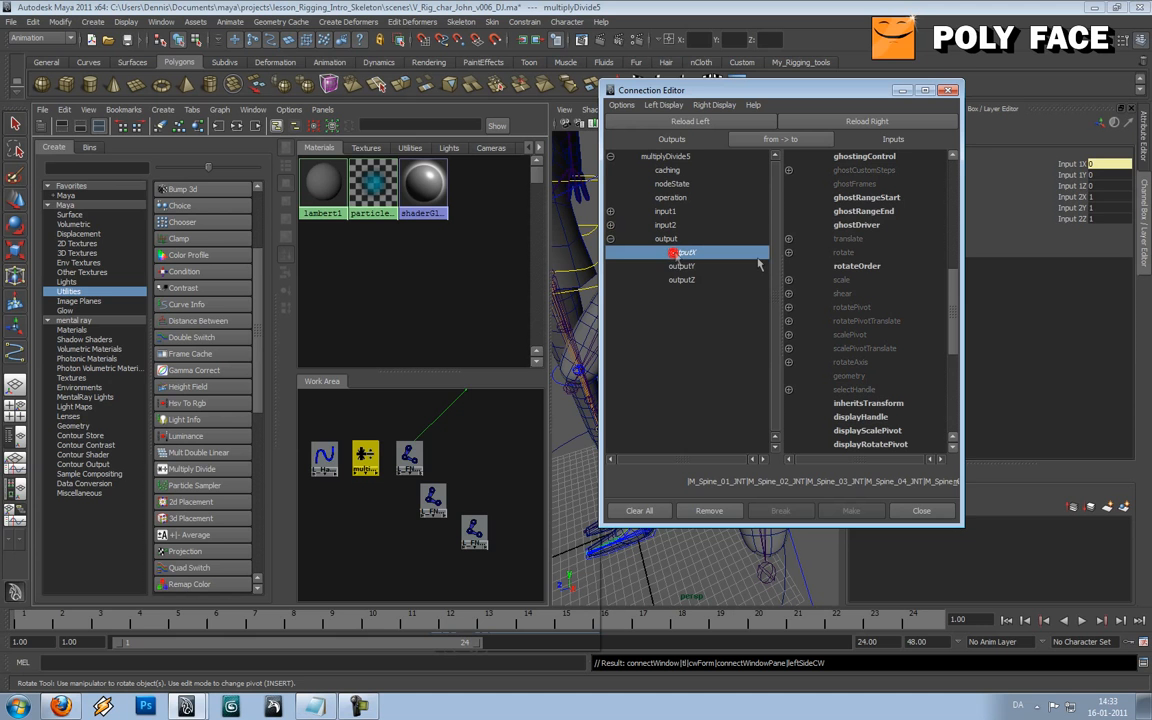
pyautogui.click(788, 252)
pyautogui.click(858, 267)
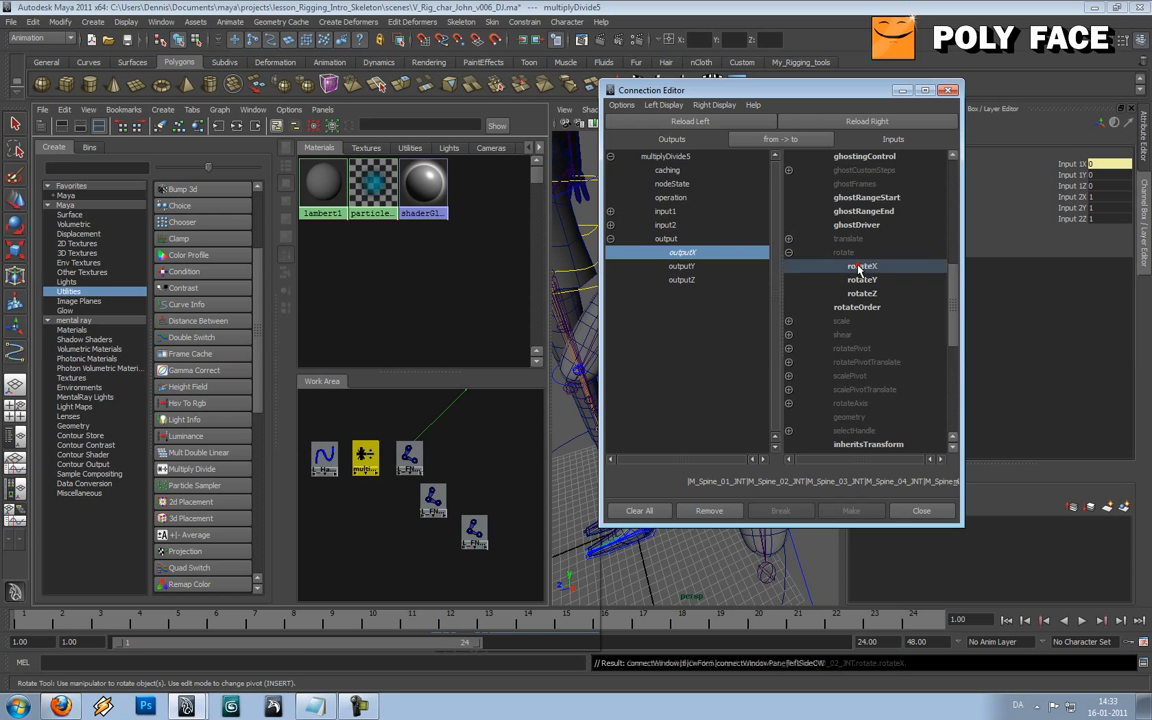
# Step: Connect multiplyDivide5's outputX to rotateX of L_FNGPointTip_JNT and put the Connection Editor away
pyautogui.click(368, 469)
pyautogui.moveTo(368, 463); pyautogui.dragTo(478, 533, button='middle')
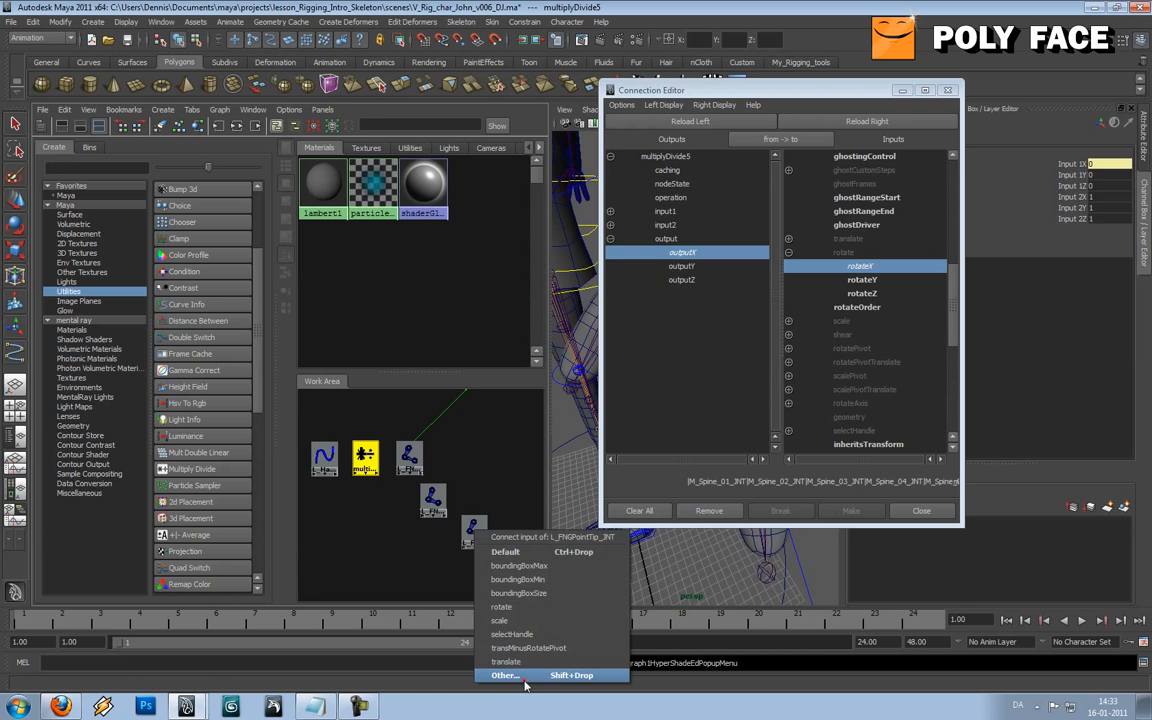
pyautogui.click(521, 680)
pyautogui.click(672, 252)
pyautogui.click(788, 252)
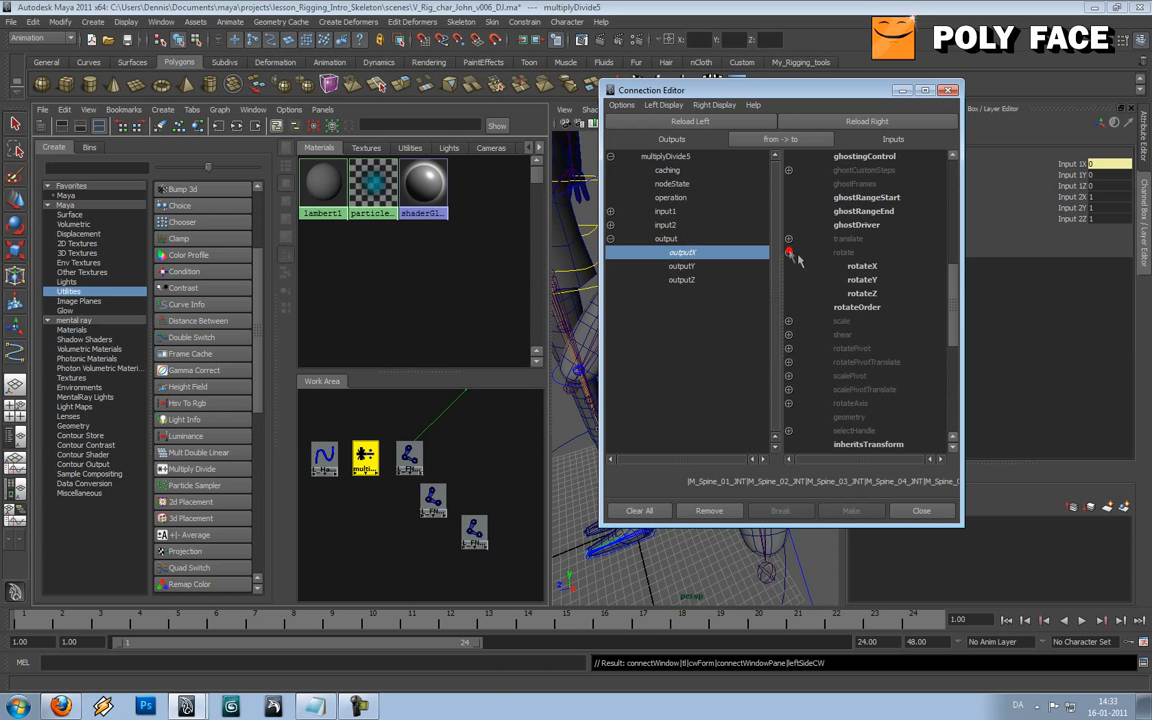
pyautogui.click(853, 267)
pyautogui.click(903, 92)
# Step: Test the finger bend by rotating L_Hand_fngP_CTL in X, and undo the rotation
pyautogui.keyDown('alt'); pyautogui.moveTo(755, 330); pyautogui.dragTo(771, 285); pyautogui.keyUp('alt')
pyautogui.click(776, 241)
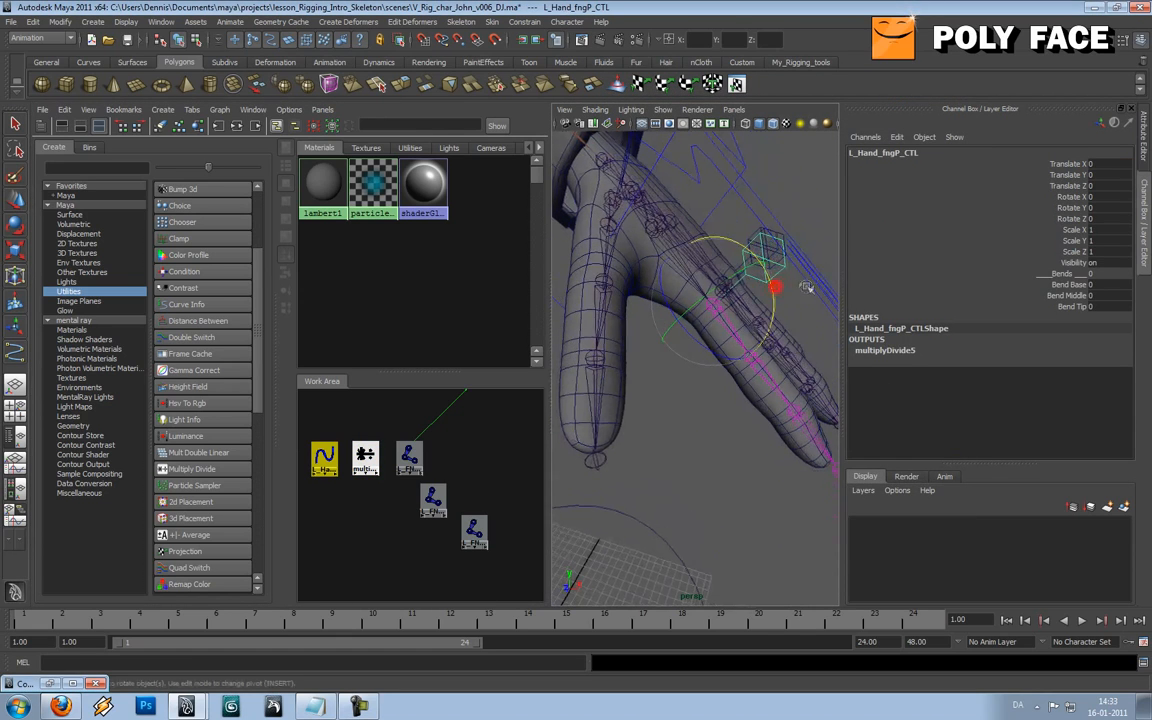
pyautogui.click(770, 303)
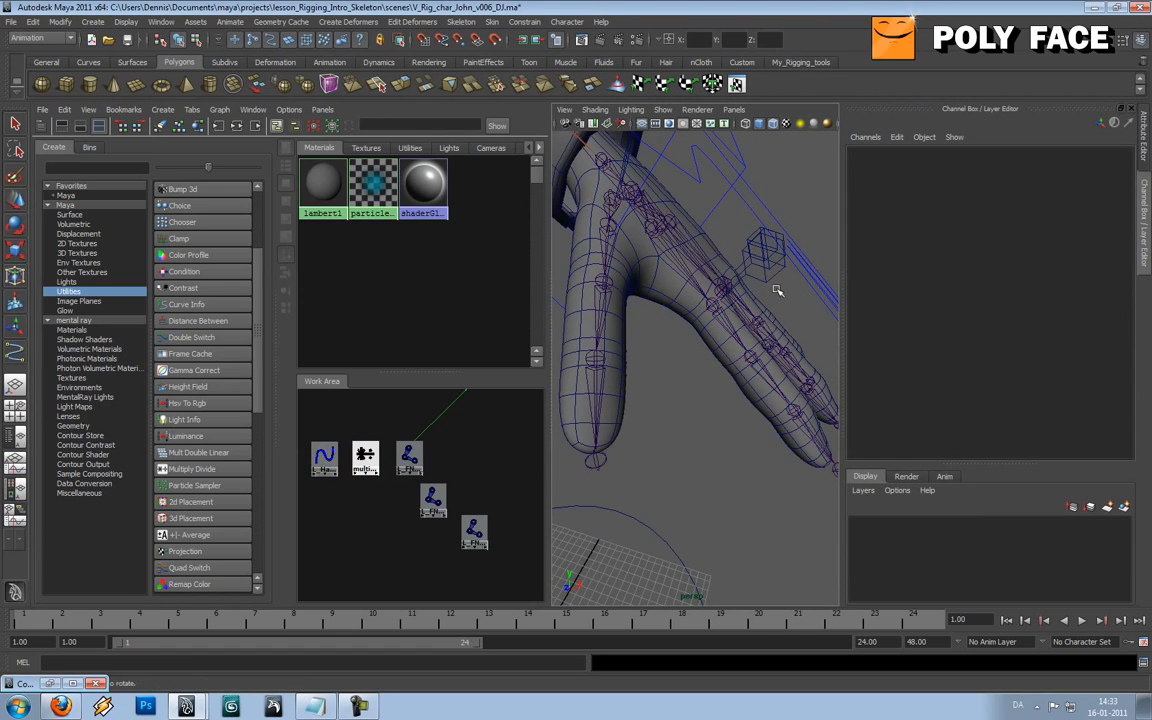
pyautogui.hotkey('ctrl', 'z')
pyautogui.moveTo(772, 291); pyautogui.dragTo(736, 300)
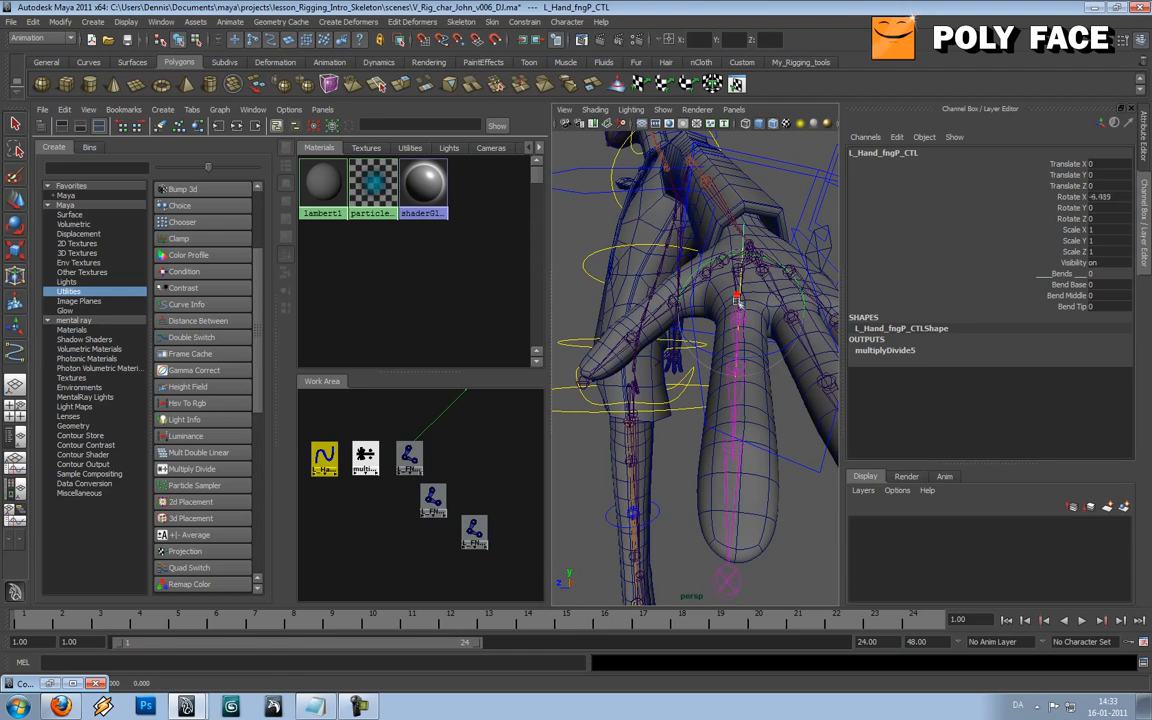
pyautogui.keyDown('alt'); pyautogui.moveTo(732, 373); pyautogui.dragTo(626, 355); pyautogui.keyUp('alt')
pyautogui.hotkey('ctrl', 'z')
pyautogui.hotkey('ctrl', 'z')
# Step: Load L_Hand_fngP_CTL as source and L_FNGPointMD_01_JNT as target for a connection, and choose the control's rotateZ as output
pyautogui.moveTo(325, 458); pyautogui.dragTo(333, 521)
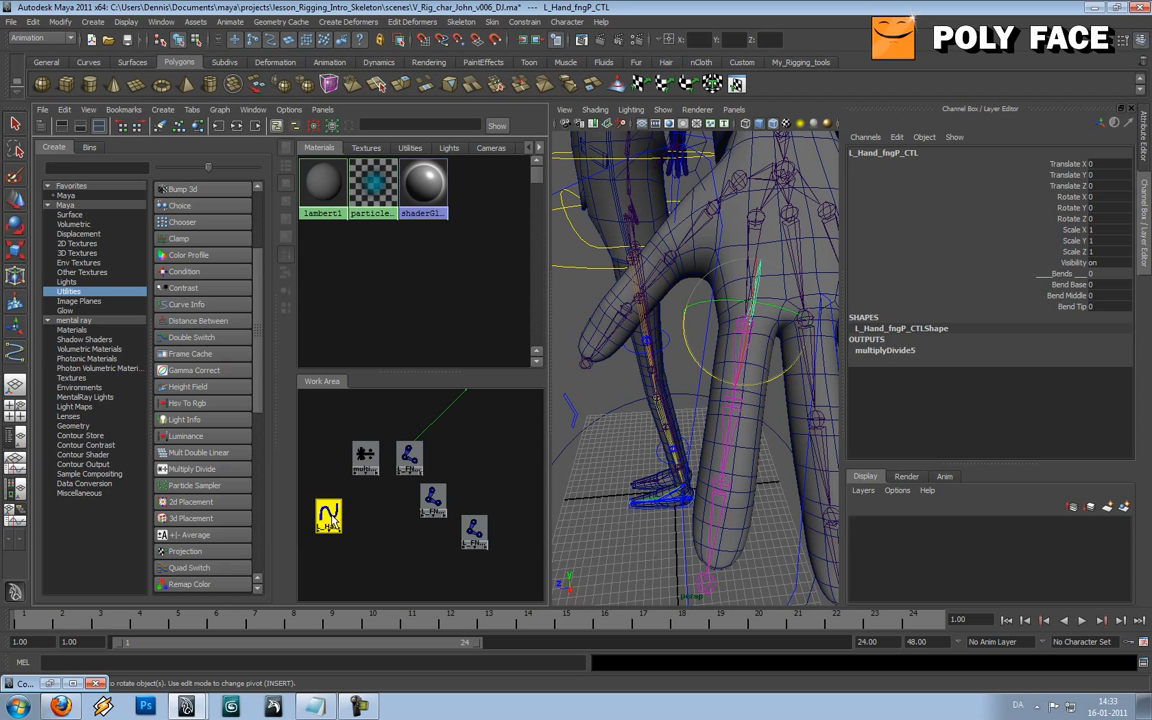
pyautogui.moveTo(330, 516); pyautogui.dragTo(345, 527, button='middle')
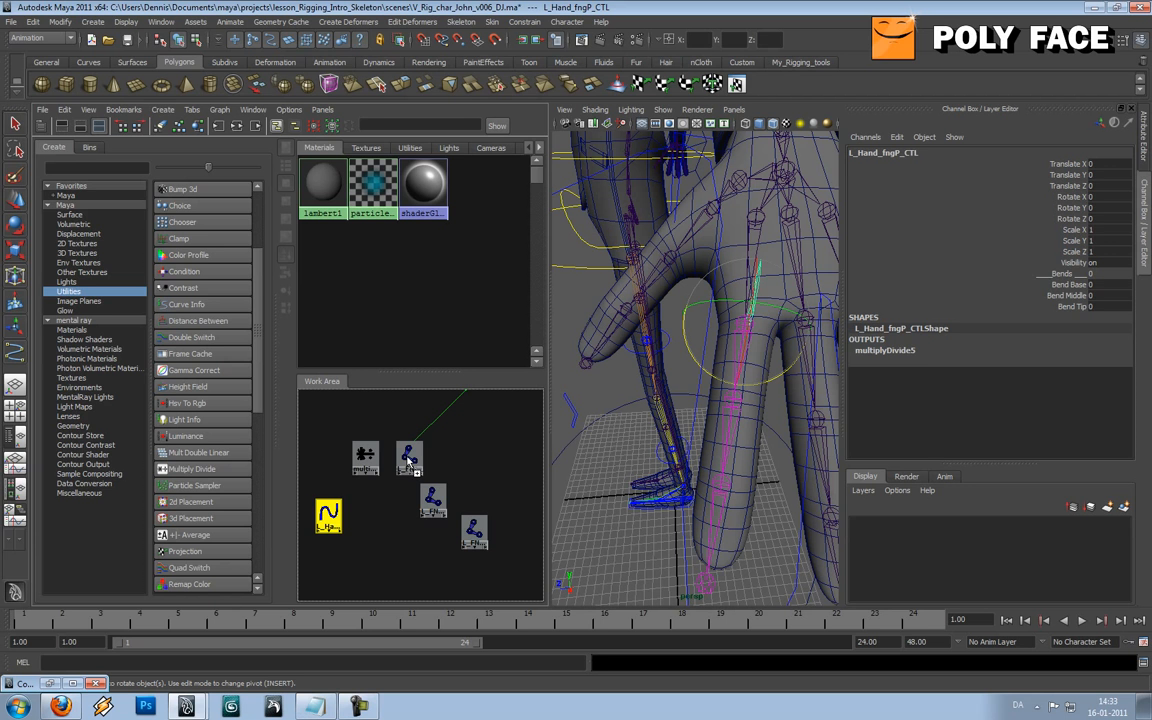
pyautogui.moveTo(408, 463); pyautogui.dragTo(410, 460, button='middle')
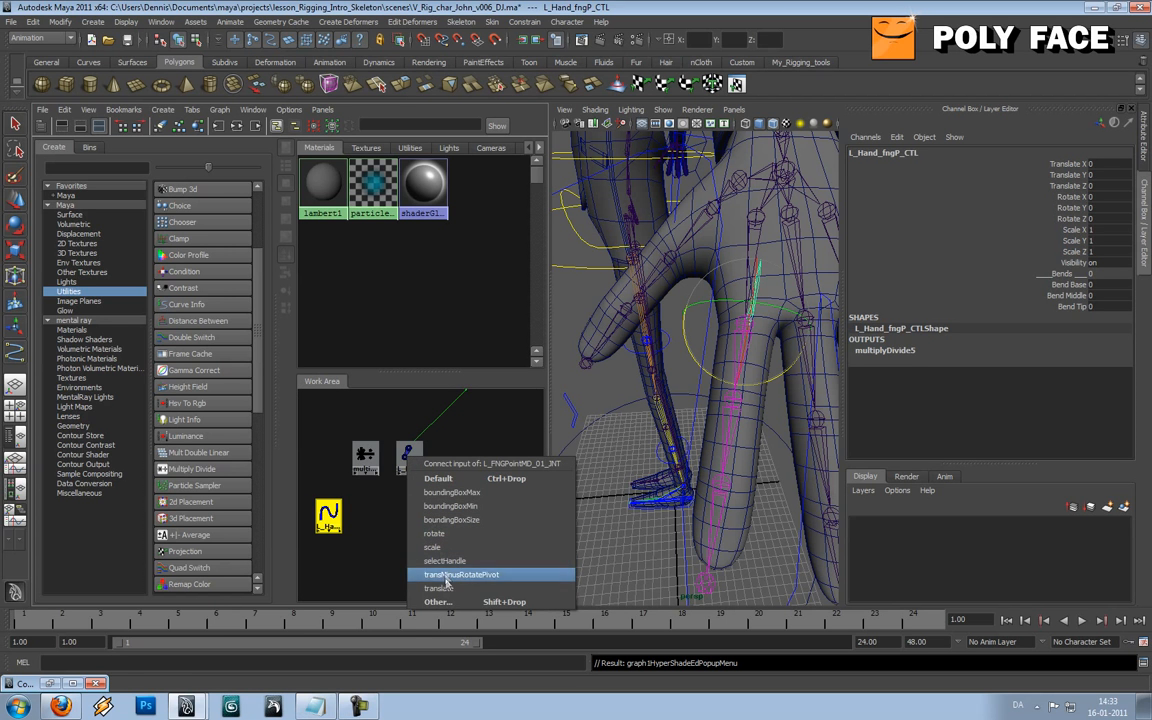
pyautogui.click(406, 545)
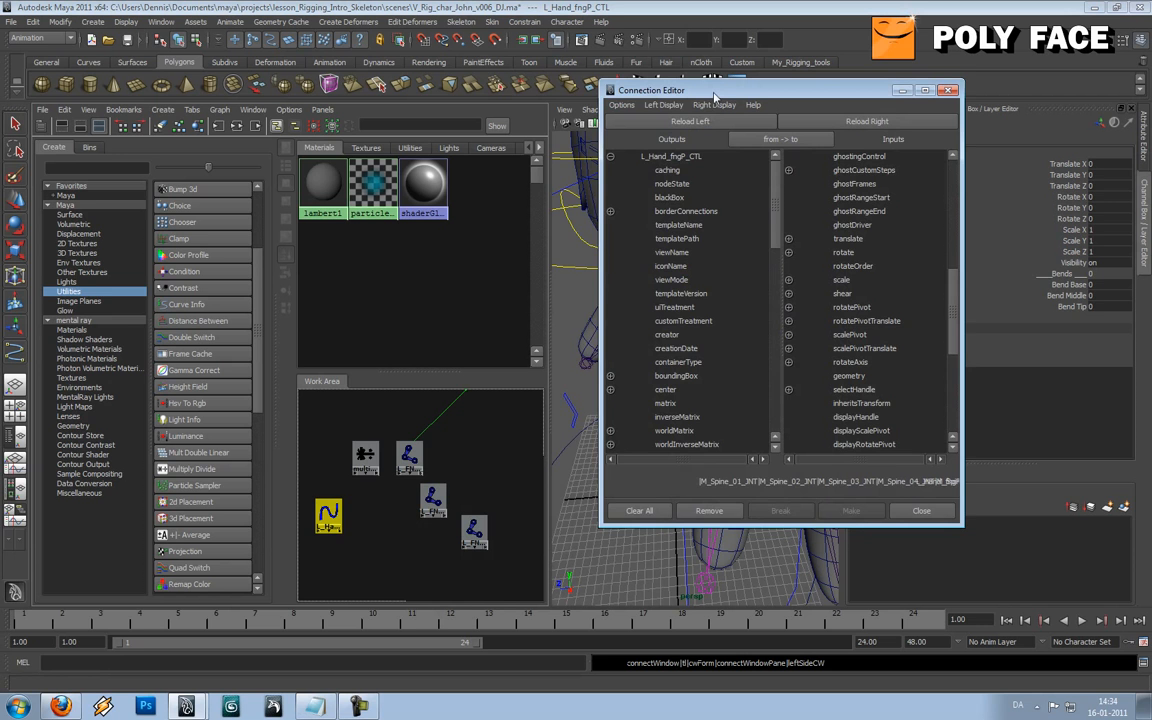
pyautogui.moveTo(644, 90); pyautogui.dragTo(532, 67)
pyautogui.moveTo(661, 183); pyautogui.dragTo(658, 308)
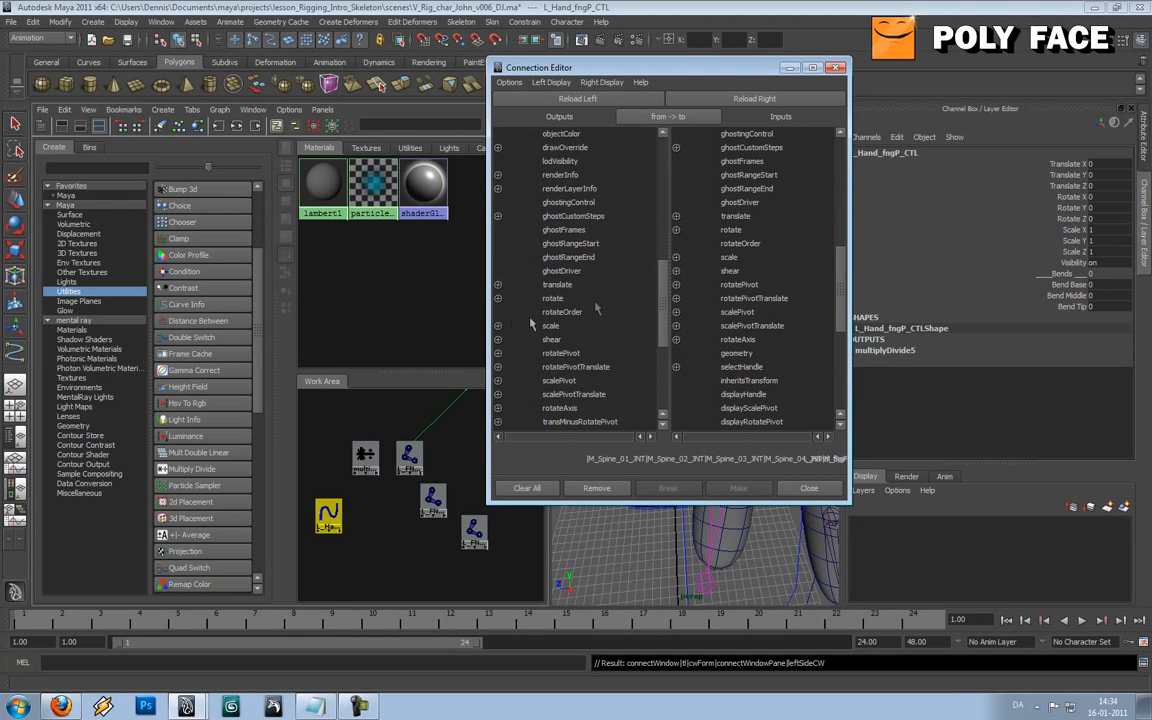
pyautogui.click(498, 298)
pyautogui.moveTo(630, 65); pyautogui.dragTo(409, 77)
pyautogui.moveTo(712, 328); pyautogui.dragTo(785, 375)
pyautogui.hotkey('ctrl', 'z')
pyautogui.click(358, 352)
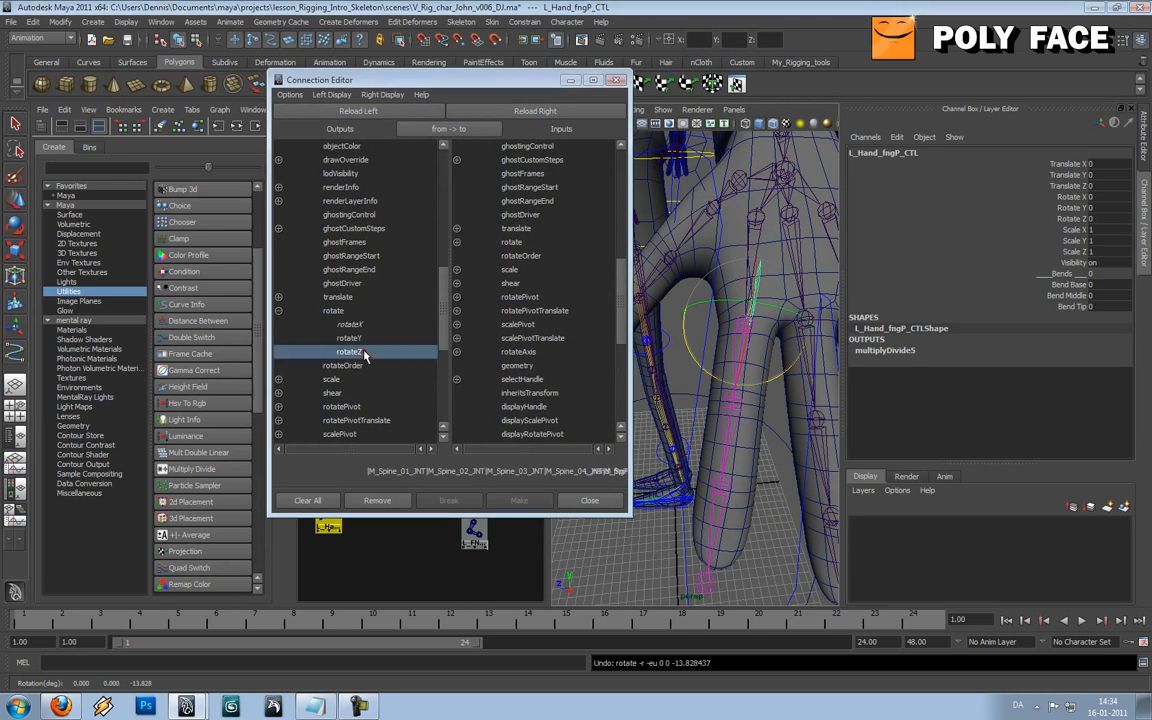
# Step: Connect the chosen control output to rotateZ of L_FNGPointMD_01_JNT after checking the joint's rotation axis
pyautogui.click(778, 459)
pyautogui.click(741, 348)
pyautogui.moveTo(773, 376); pyautogui.dragTo(767, 382)
pyautogui.hotkey('ctrl', 'z')
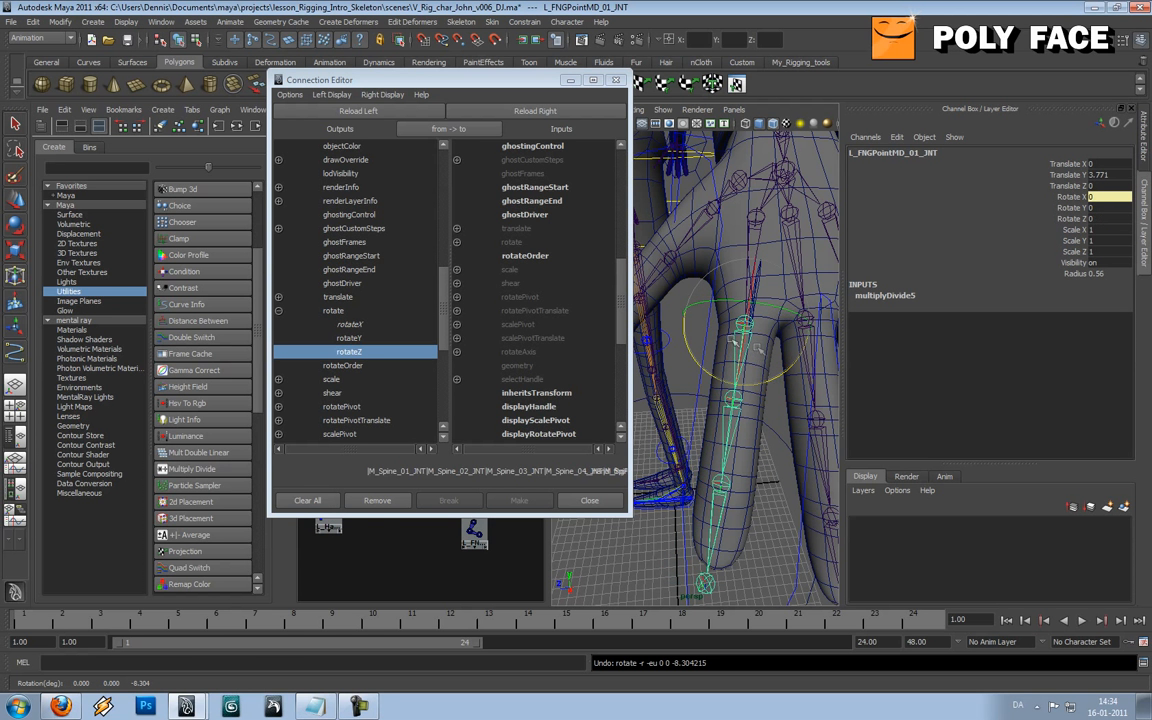
pyautogui.click(456, 242)
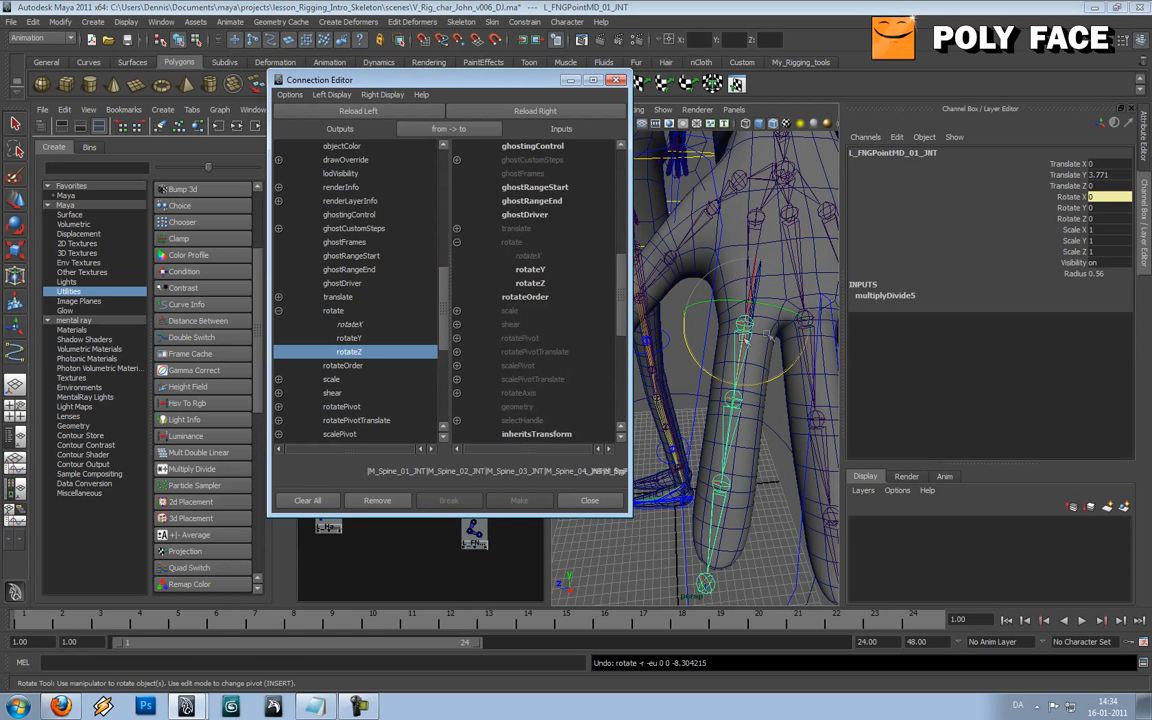
pyautogui.click(527, 285)
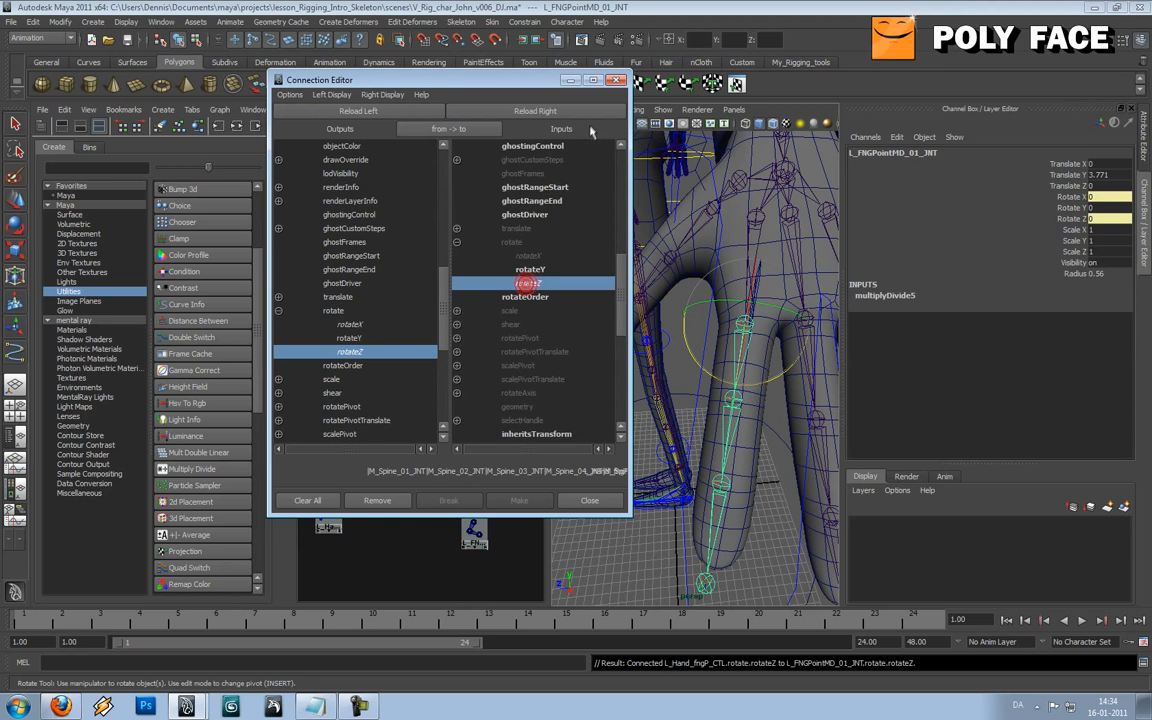
pyautogui.click(571, 80)
# Step: Test the sideways finger motion by rotating L_Hand_fngP_CTL in Z, and reset its Rotate Z to 0
pyautogui.click(677, 348)
pyautogui.keyDown('alt'); pyautogui.moveTo(678, 350); pyautogui.dragTo(742, 298); pyautogui.keyUp('alt')
pyautogui.click(786, 260)
pyautogui.moveTo(725, 370); pyautogui.dragTo(698, 378)
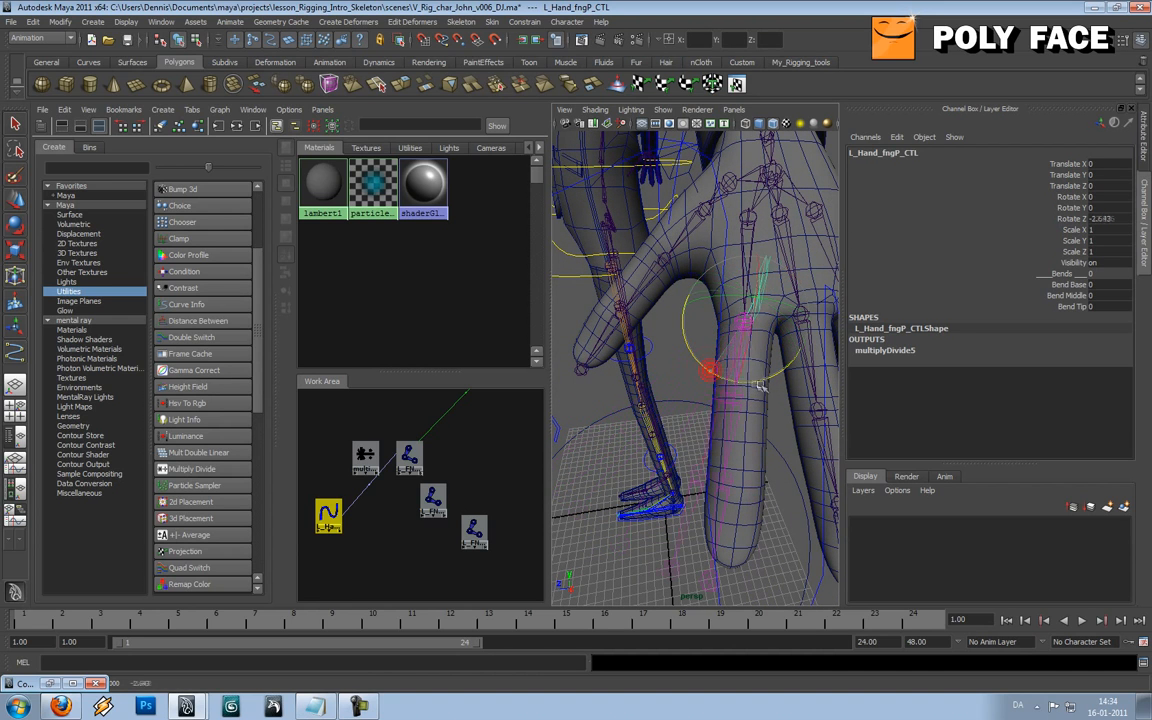
pyautogui.moveTo(708, 370); pyautogui.dragTo(755, 398)
pyautogui.hotkey('ctrl', 'z')
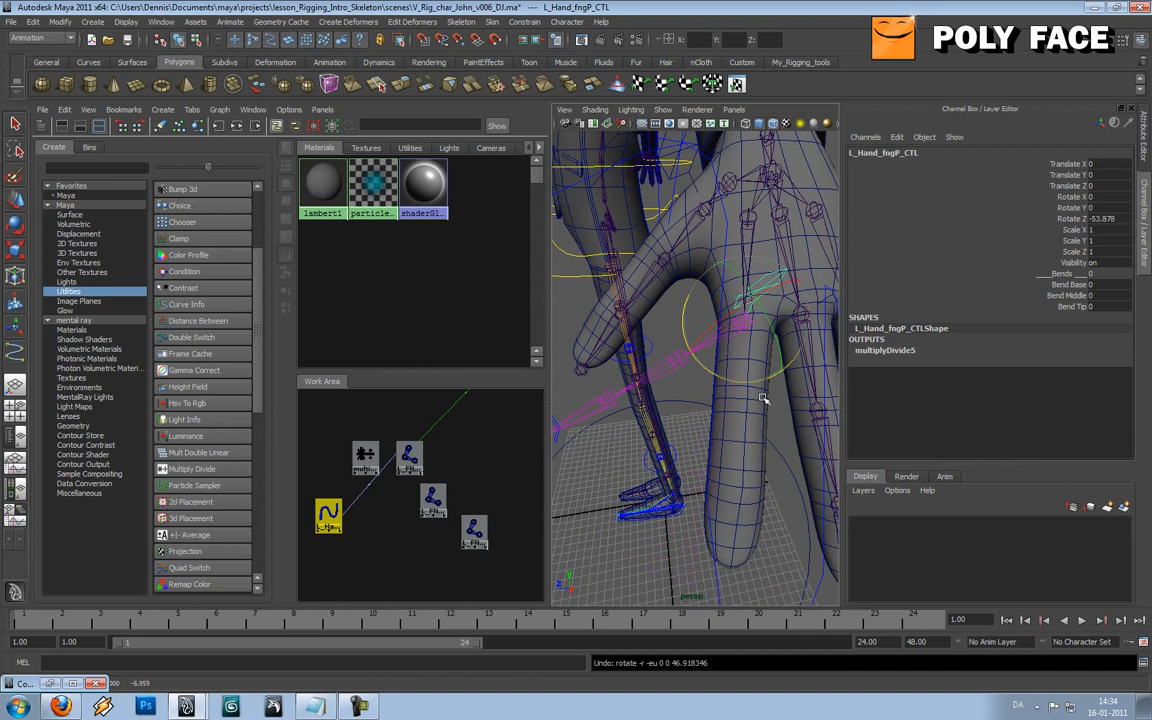
pyautogui.write('0')
pyautogui.click(1101, 229)
# Step: Examine the hand from several angles and check the thumb joints' rotation axes from L_FNGThumbBase_JNT to L_FNGThumbTip_JNT
pyautogui.keyDown('alt'); pyautogui.moveTo(762, 359); pyautogui.dragTo(781, 345); pyautogui.keyUp('alt')
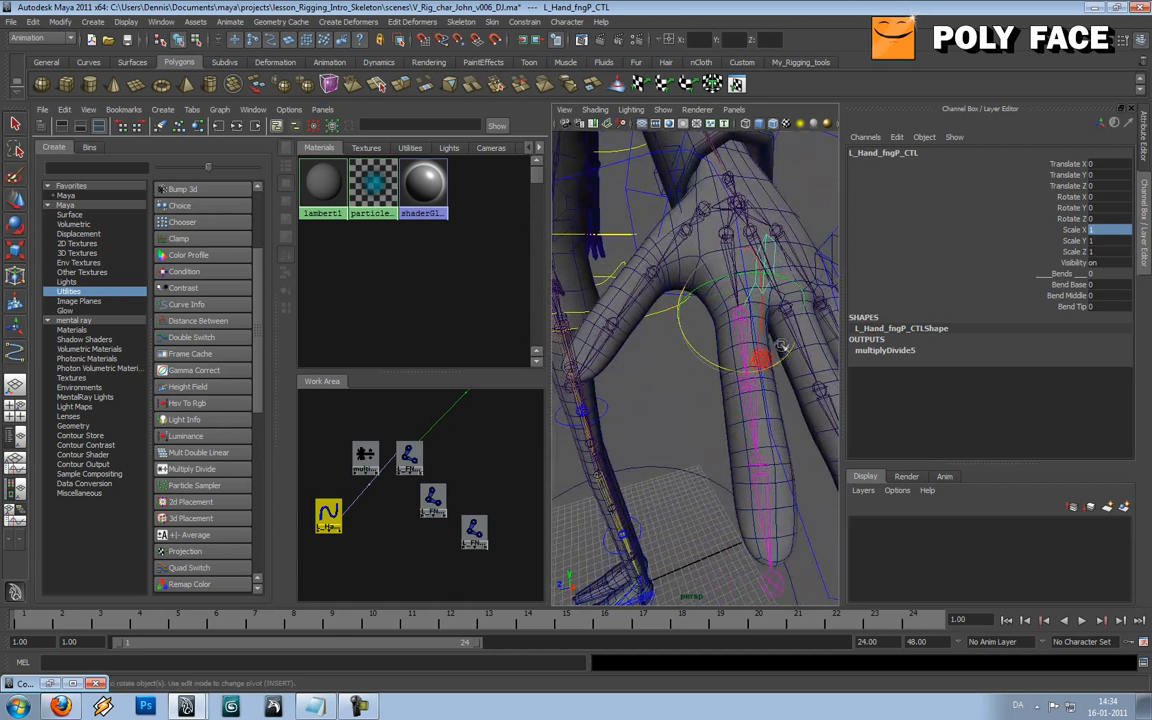
pyautogui.moveTo(765, 301); pyautogui.dragTo(792, 333)
pyautogui.click(671, 439)
pyautogui.keyDown('alt'); pyautogui.moveTo(707, 427); pyautogui.dragTo(748, 428, button='right'); pyautogui.keyUp('alt')
pyautogui.keyDown('alt'); pyautogui.moveTo(748, 428); pyautogui.dragTo(684, 437); pyautogui.keyUp('alt')
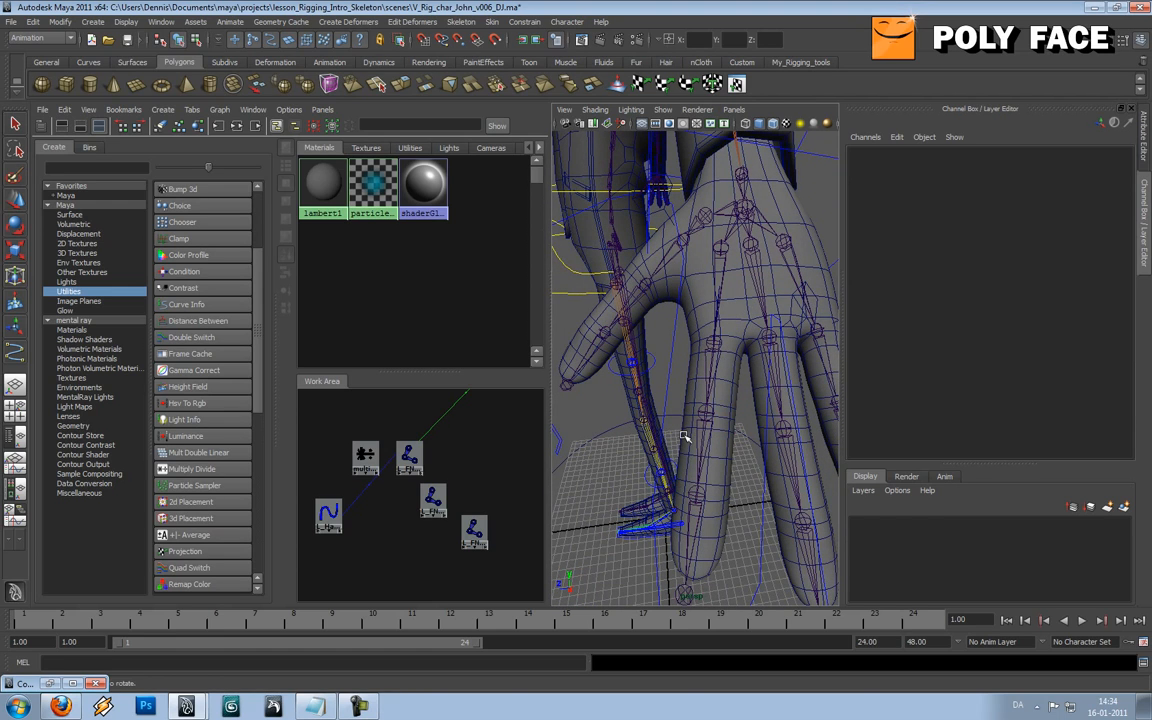
pyautogui.moveTo(684, 389)
pyautogui.keyDown('alt'); pyautogui.mouseDown()
pyautogui.moveTo(758, 385)
pyautogui.moveTo(790, 300)
pyautogui.moveTo(776, 404)
pyautogui.moveTo(693, 403)
pyautogui.mouseUp(); pyautogui.keyUp('alt')
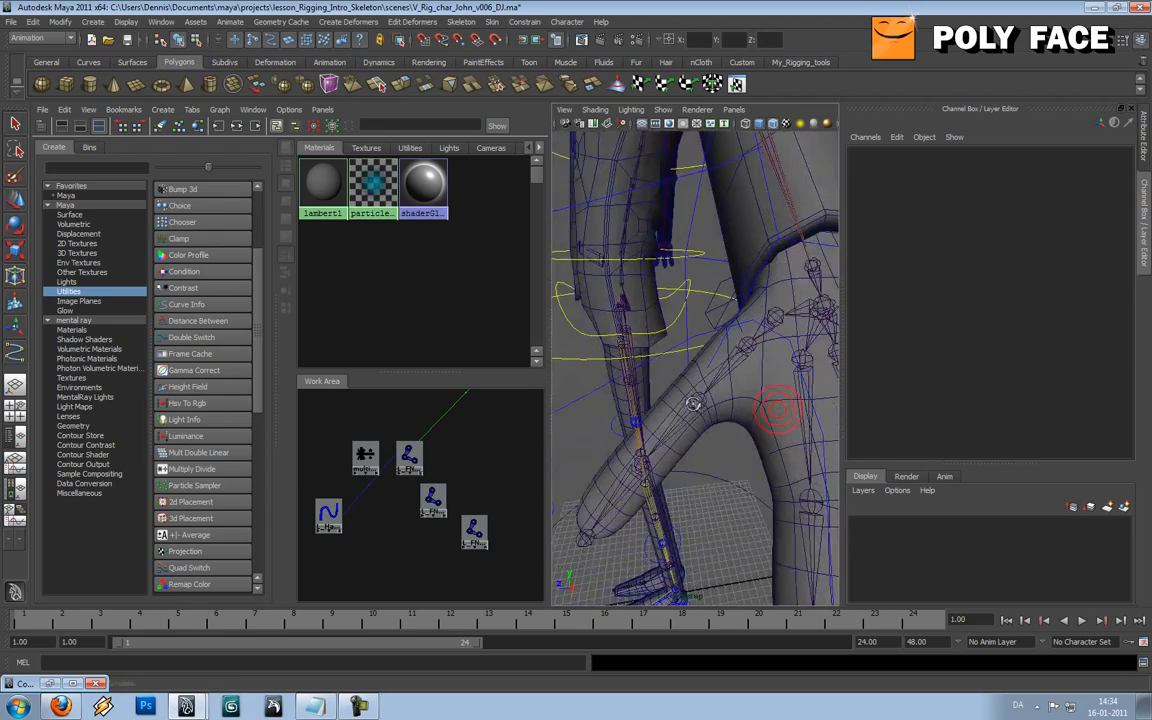
pyautogui.click(776, 316)
pyautogui.keyDown('alt'); pyautogui.moveTo(776, 316); pyautogui.dragTo(739, 361); pyautogui.keyUp('alt')
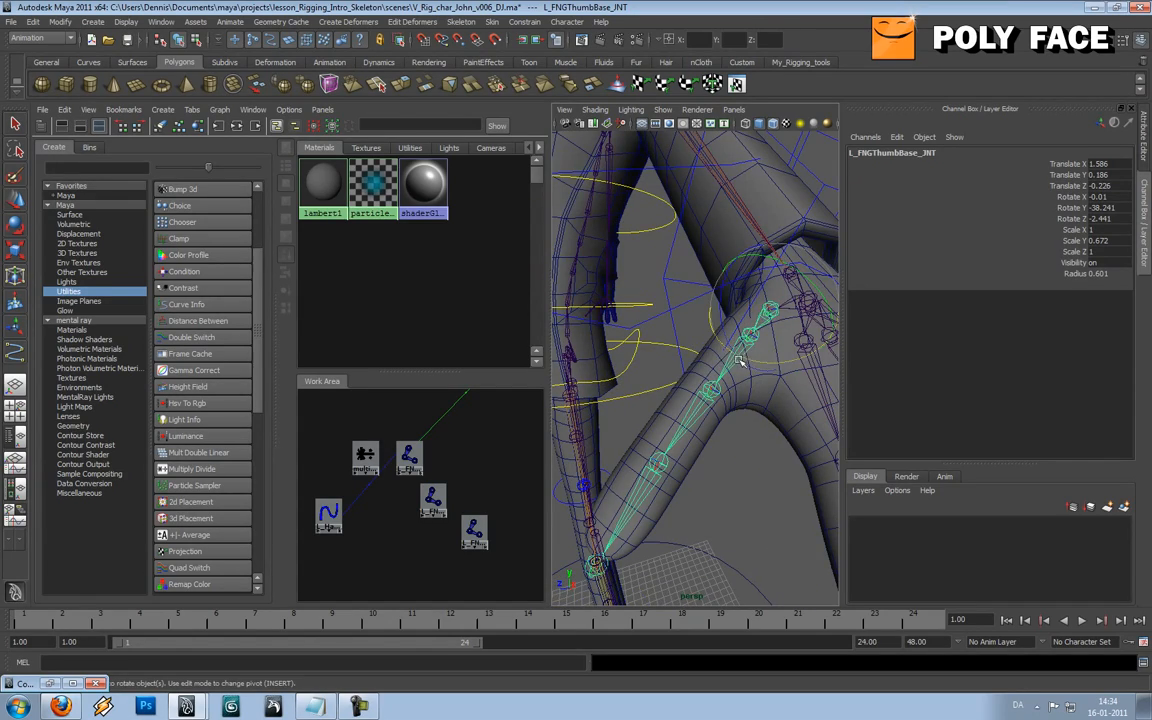
pyautogui.click(733, 362)
pyautogui.click(702, 398)
pyautogui.press('e')
pyautogui.press('Down')
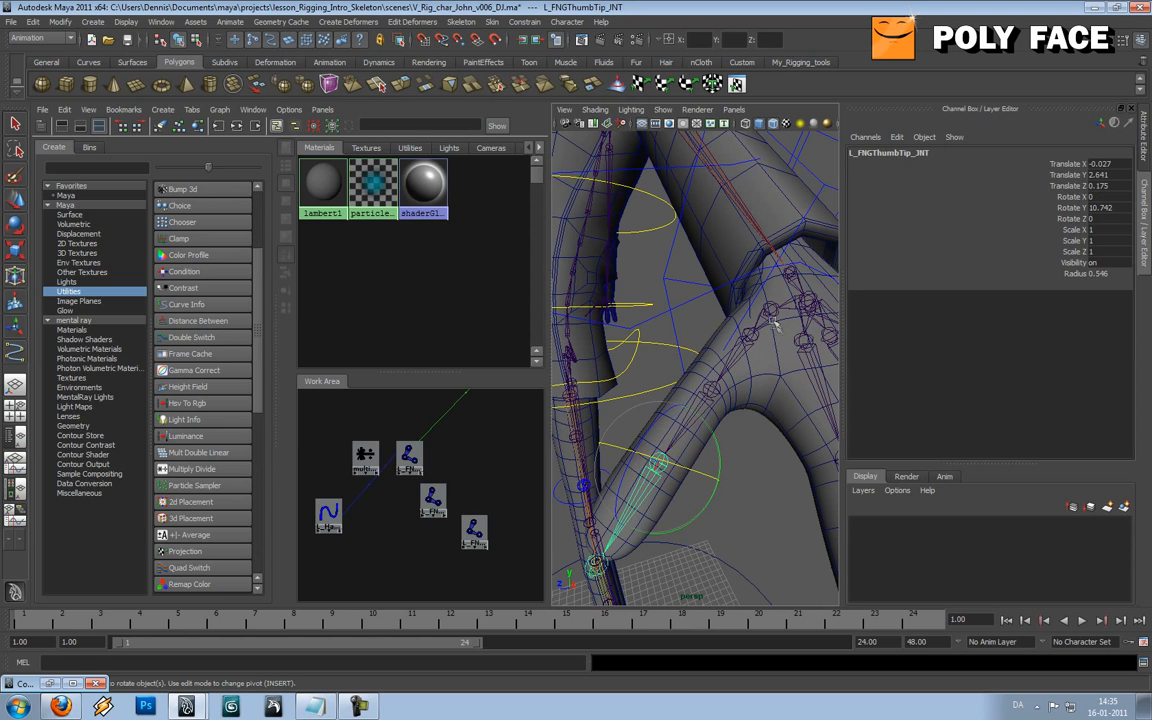
# Step: Apply Orient Joint to the thumb chain starting at L_FNGThumbBase_JNT
pyautogui.click(769, 312)
pyautogui.moveTo(747, 325)
pyautogui.keyDown('alt'); pyautogui.mouseDown()
pyautogui.moveTo(807, 327)
pyautogui.moveTo(740, 339)
pyautogui.mouseUp(); pyautogui.keyUp('alt')
pyautogui.click(461, 22)
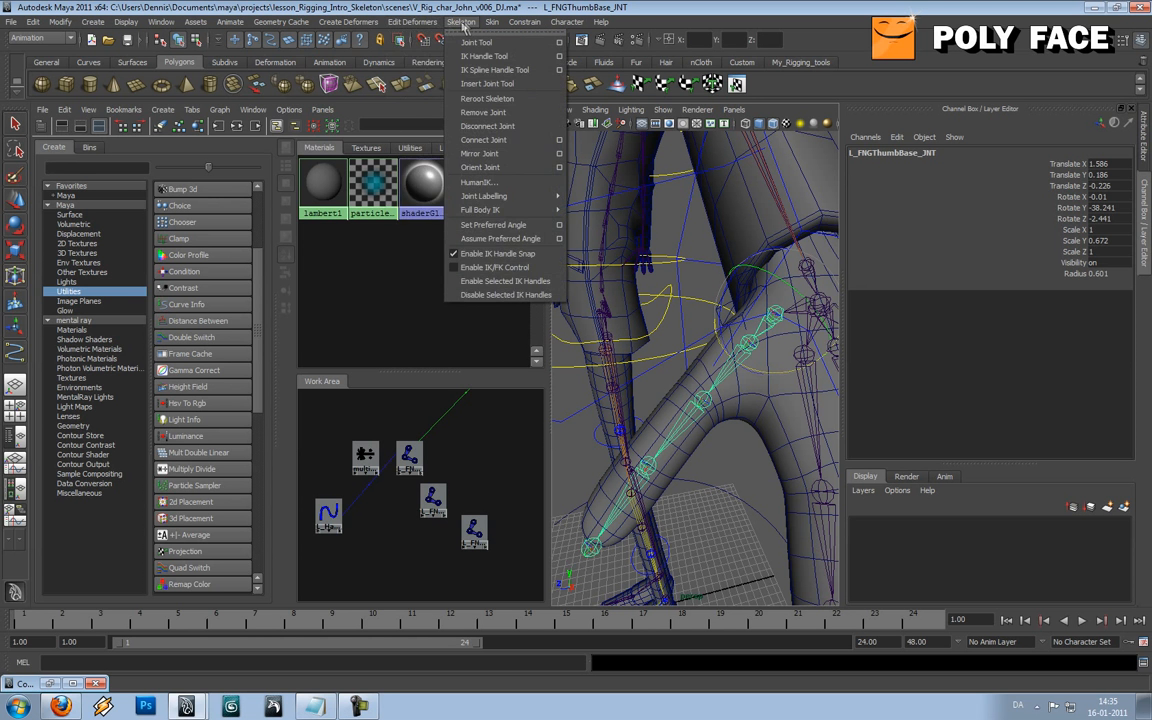
pyautogui.moveTo(351, 22)
pyautogui.moveTo(461, 22)
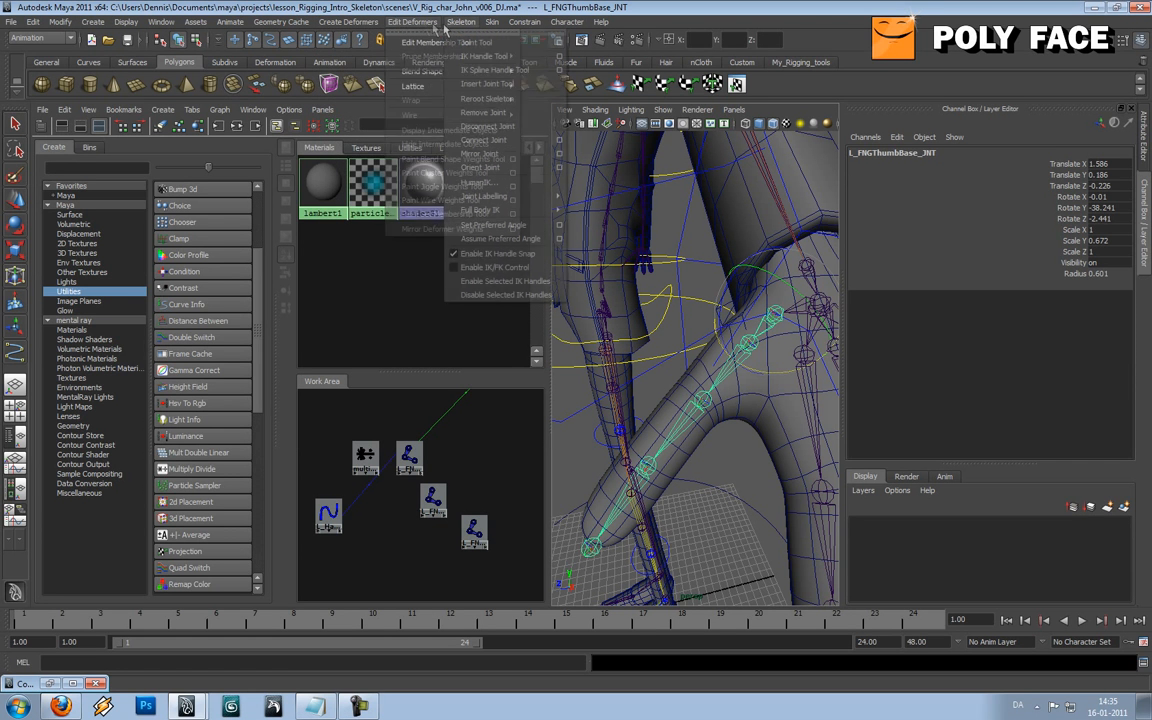
pyautogui.click(519, 156)
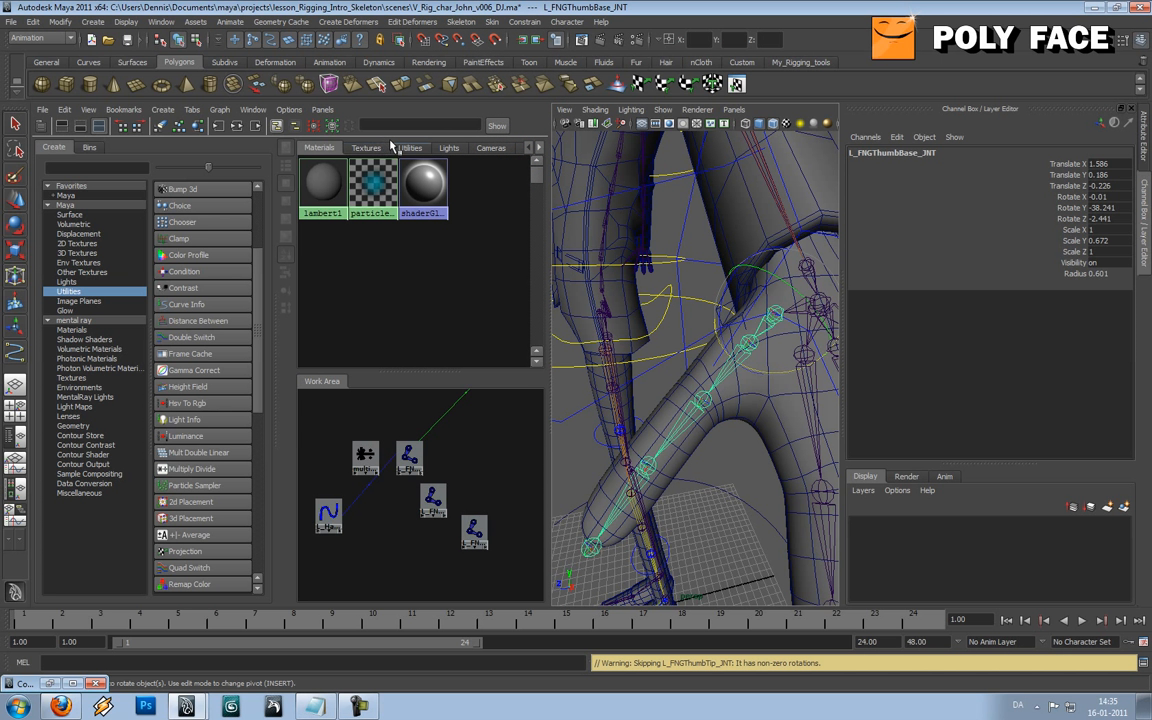
# Step: Freeze the translate, rotate and scale values of L_FNGThumbBase_JNT and apply Orient Joint to its chain again
pyautogui.click(60, 21)
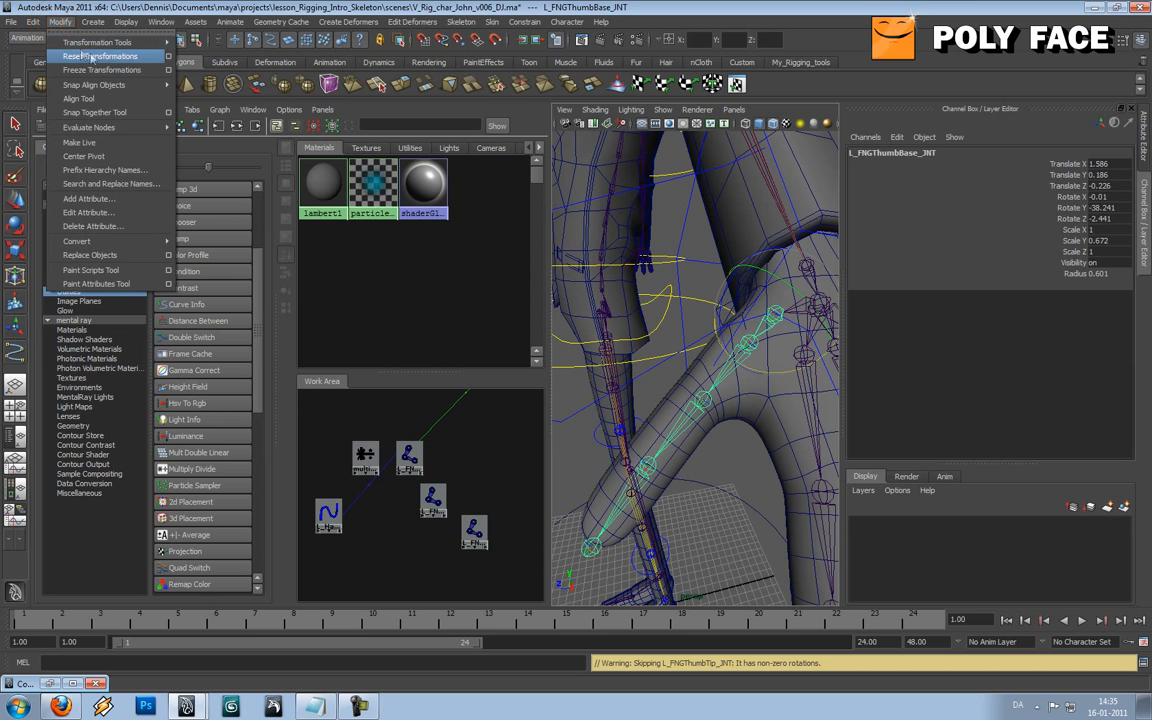
pyautogui.click(170, 71)
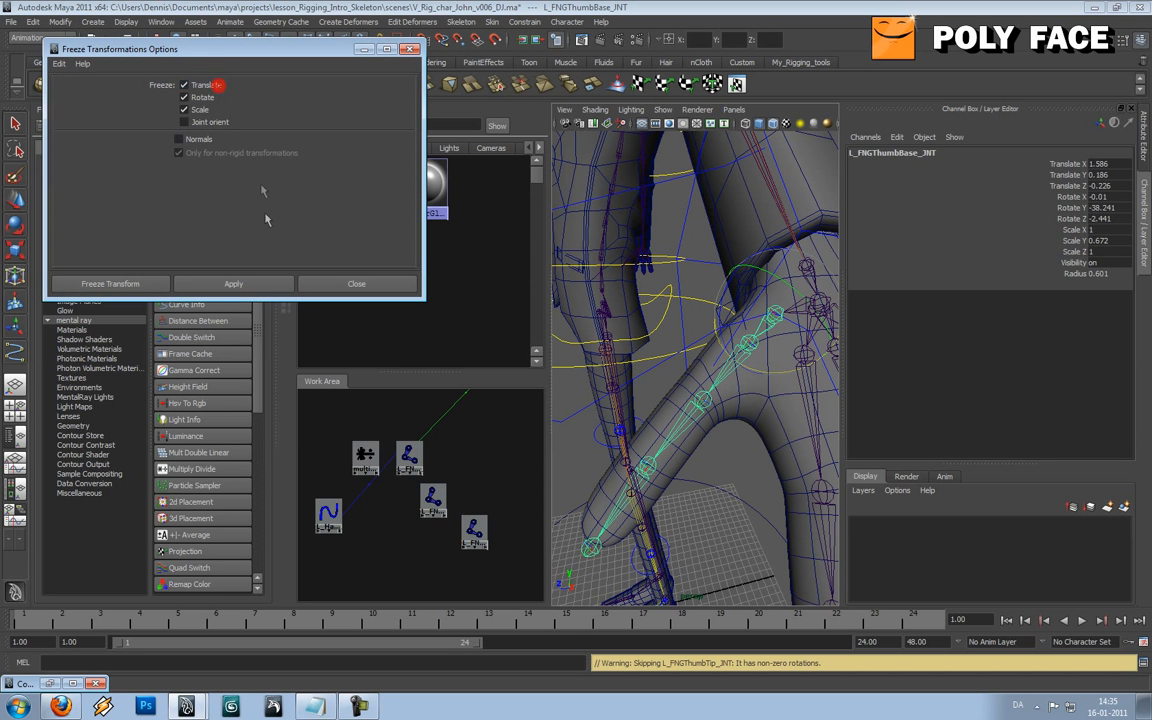
pyautogui.click(255, 286)
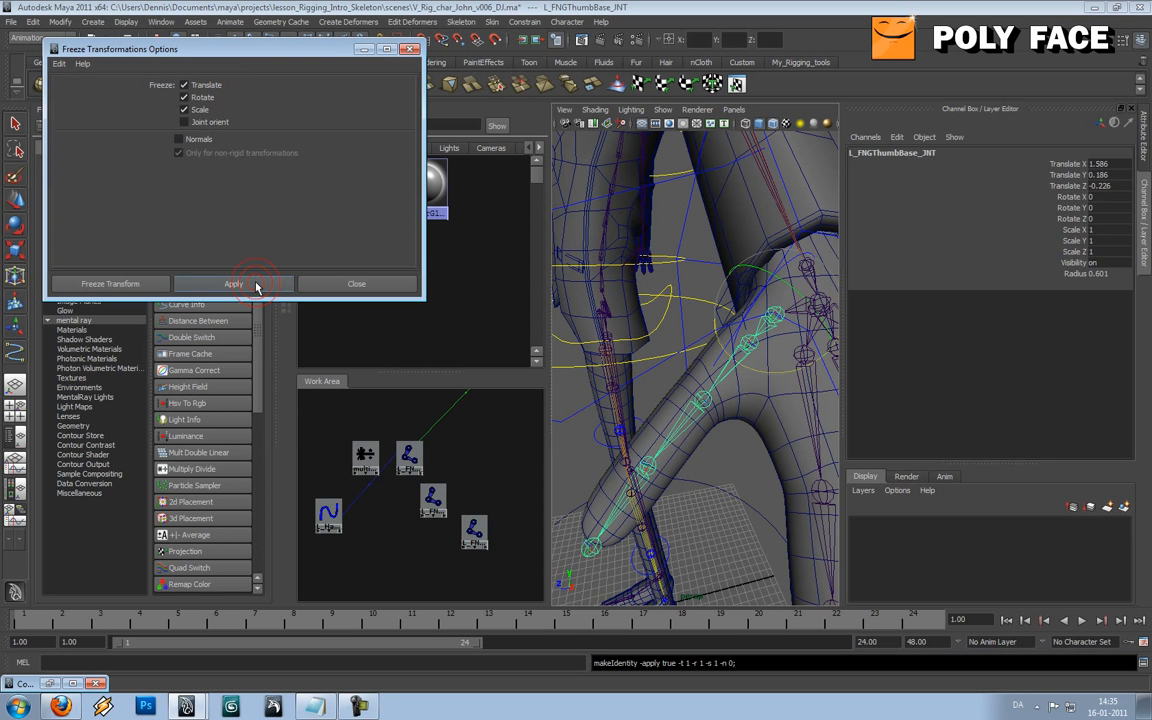
pyautogui.click(356, 287)
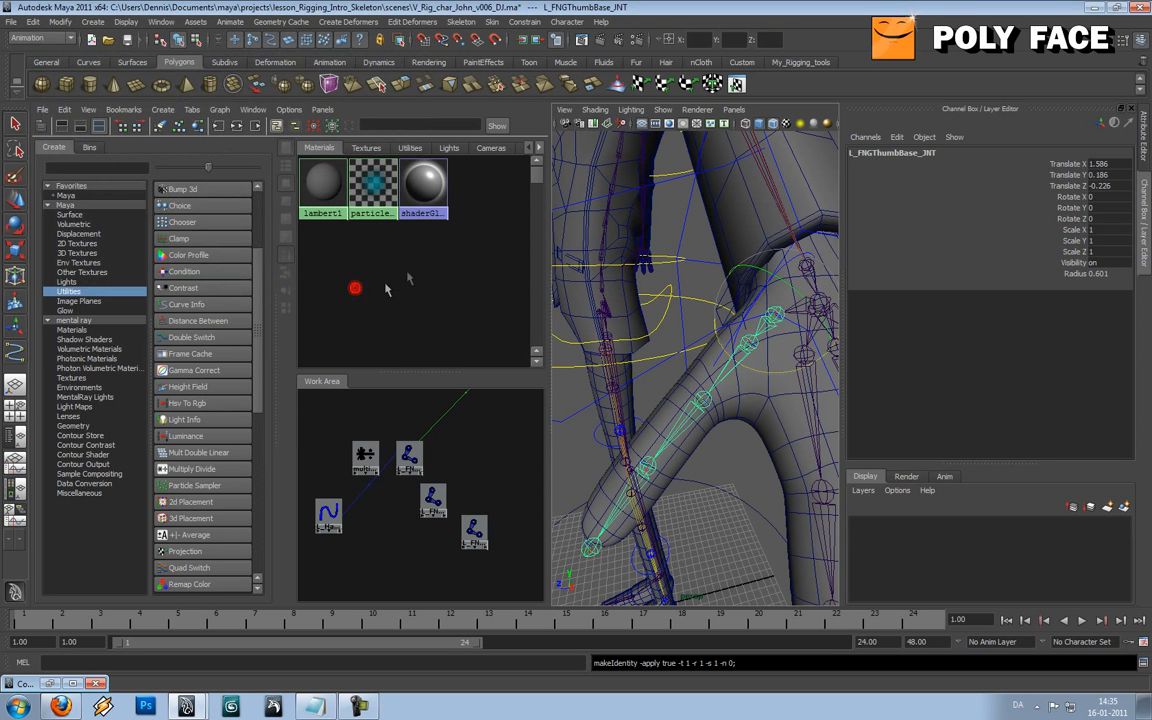
pyautogui.click(462, 22)
pyautogui.click(506, 168)
# Step: Check the rotation axes of the thumb joints from L_FNGThumbMD_01_JNT down to the thumb tip
pyautogui.scroll(-4, 747, 369)
pyautogui.keyDown('alt'); pyautogui.moveTo(765, 373); pyautogui.dragTo(800, 373); pyautogui.keyUp('alt')
pyautogui.keyDown('alt'); pyautogui.moveTo(765, 369); pyautogui.dragTo(742, 370); pyautogui.keyUp('alt')
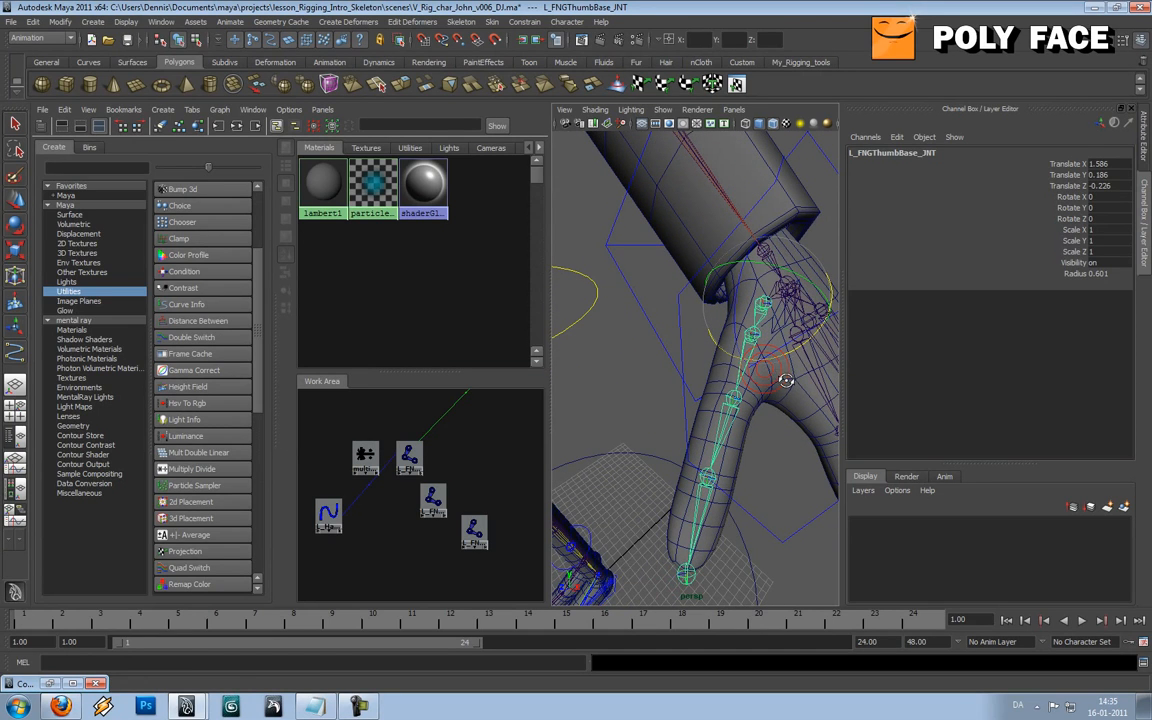
pyautogui.click(740, 370)
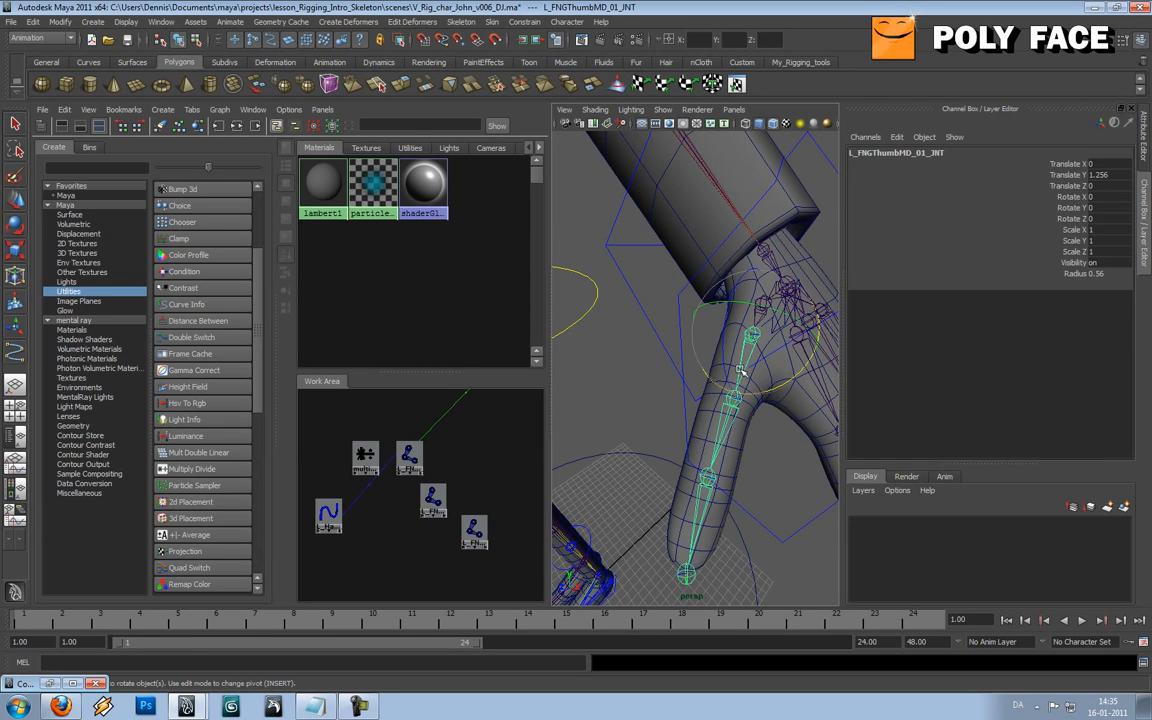
pyautogui.click(730, 421)
pyautogui.click(706, 486)
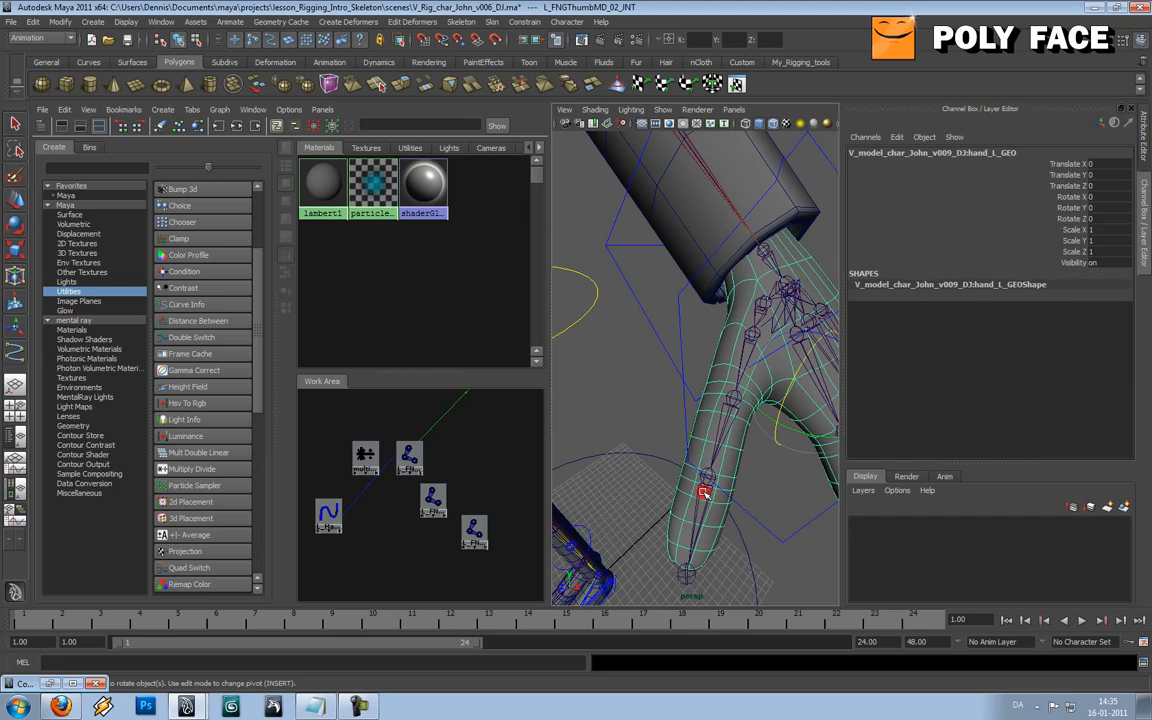
pyautogui.click(708, 483)
pyautogui.keyDown('alt'); pyautogui.moveTo(708, 483); pyautogui.dragTo(702, 363); pyautogui.keyUp('alt')
# Step: Test-rotate L_FNGThumbBase_JNT about its Y and Z axes and undo each test rotation
pyautogui.click(771, 355)
pyautogui.moveTo(671, 257); pyautogui.dragTo(689, 221)
pyautogui.hotkey('ctrl', 'z')
pyautogui.keyDown('alt'); pyautogui.moveTo(640, 272); pyautogui.dragTo(714, 351); pyautogui.keyUp('alt')
pyautogui.moveTo(643, 300)
pyautogui.mouseDown()
pyautogui.moveTo(575, 318)
pyautogui.moveTo(727, 320)
pyautogui.moveTo(690, 282)
pyautogui.moveTo(627, 309)
pyautogui.mouseUp()
pyautogui.hotkey('ctrl', 'z')
pyautogui.hotkey('ctrl', 'z')
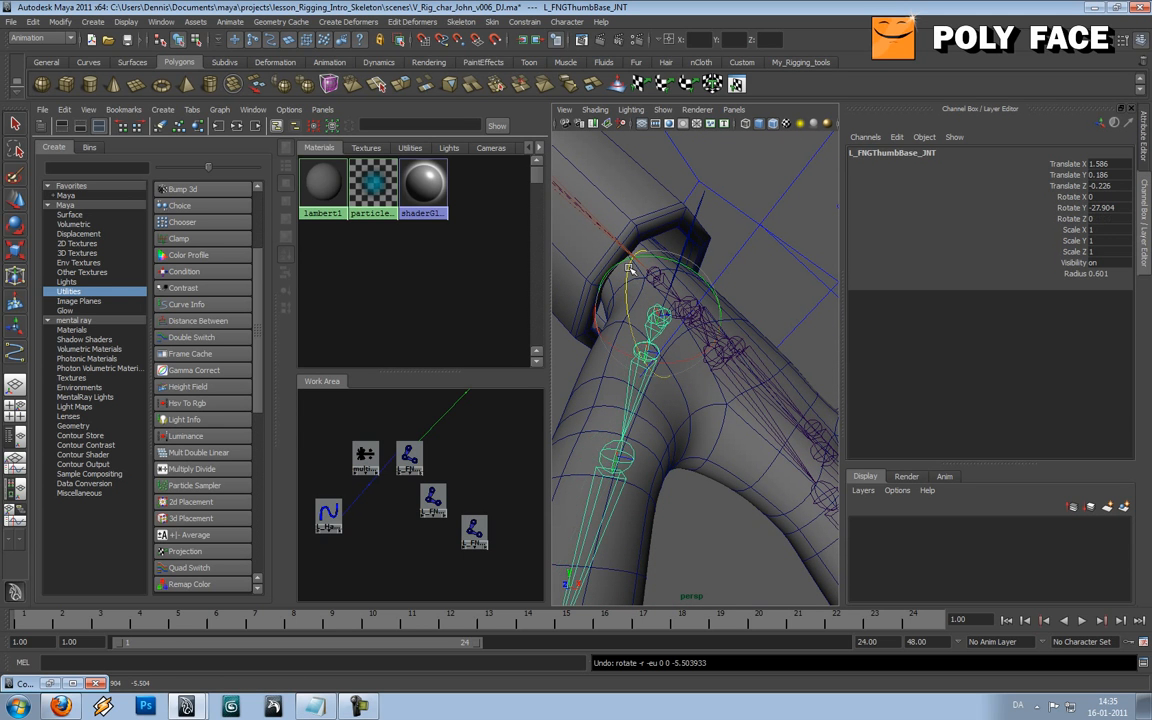
pyautogui.hotkey('ctrl', 'z')
pyautogui.keyDown('alt'); pyautogui.moveTo(636, 269); pyautogui.dragTo(704, 302); pyautogui.keyUp('alt')
pyautogui.moveTo(668, 259); pyautogui.dragTo(677, 265)
pyautogui.keyDown('alt'); pyautogui.moveTo(717, 246); pyautogui.dragTo(670, 265); pyautogui.keyUp('alt')
pyautogui.hotkey('ctrl', 'z')
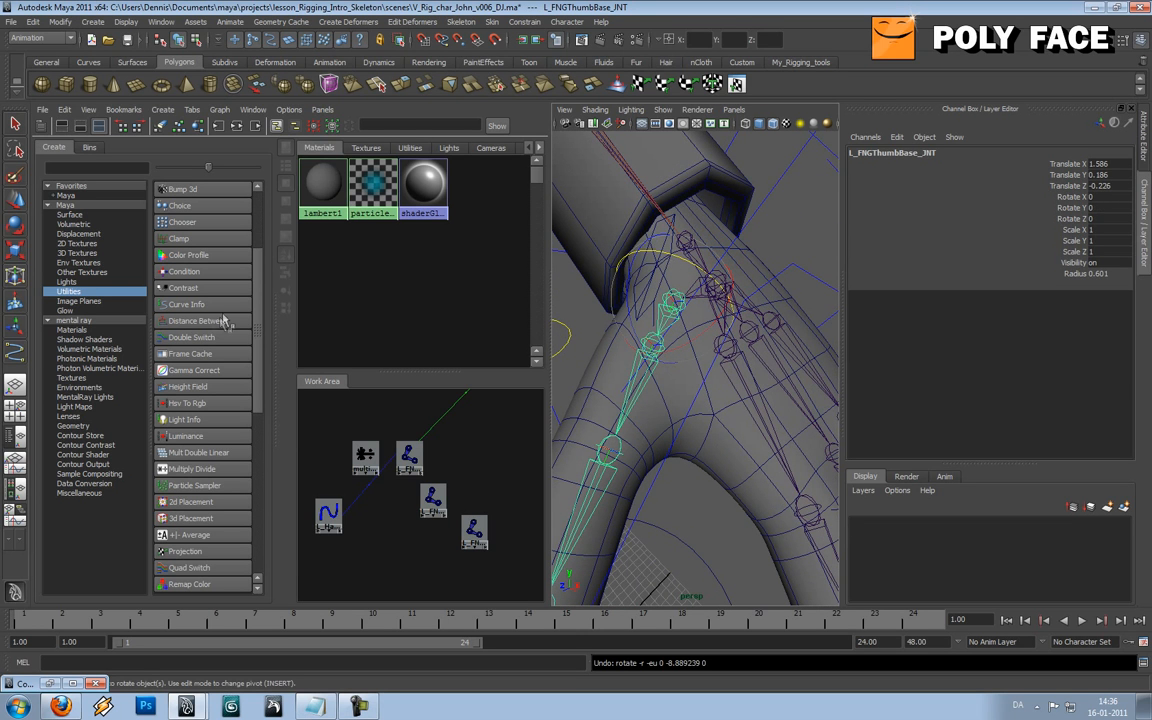
# Step: Open the Rotate Tool settings and rotate L_FNGThumbBase_JNT to about -36 in Y
pyautogui.click(14, 202)
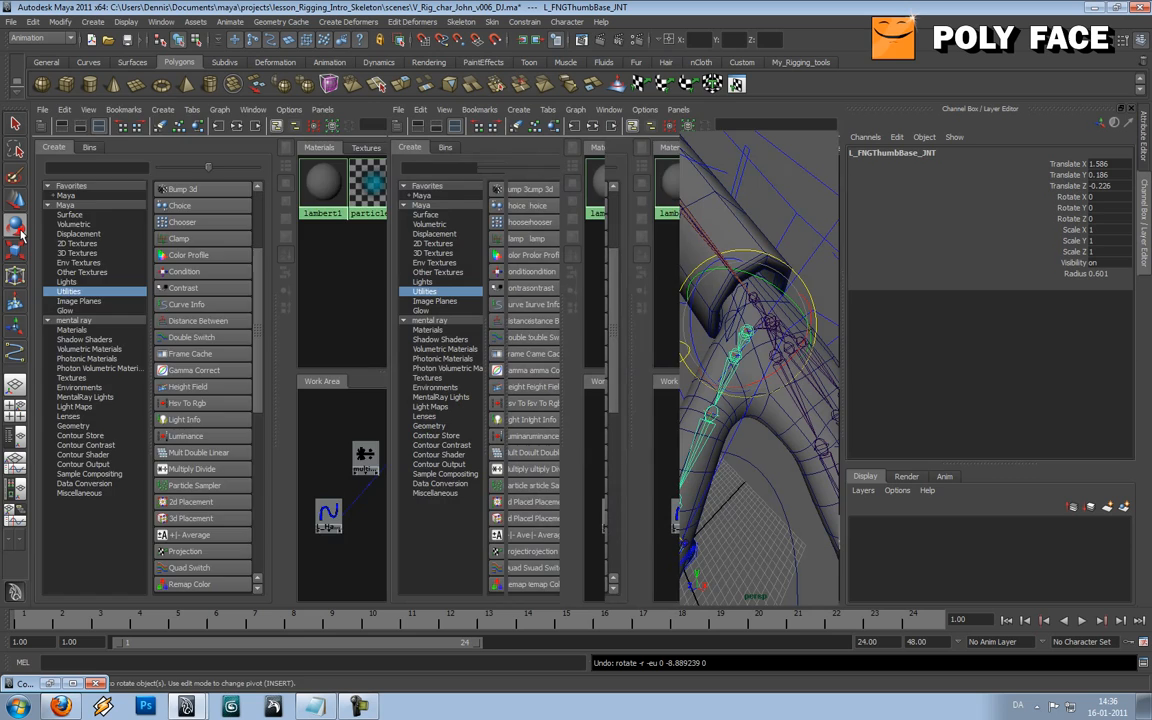
pyautogui.doubleClick(16, 227)
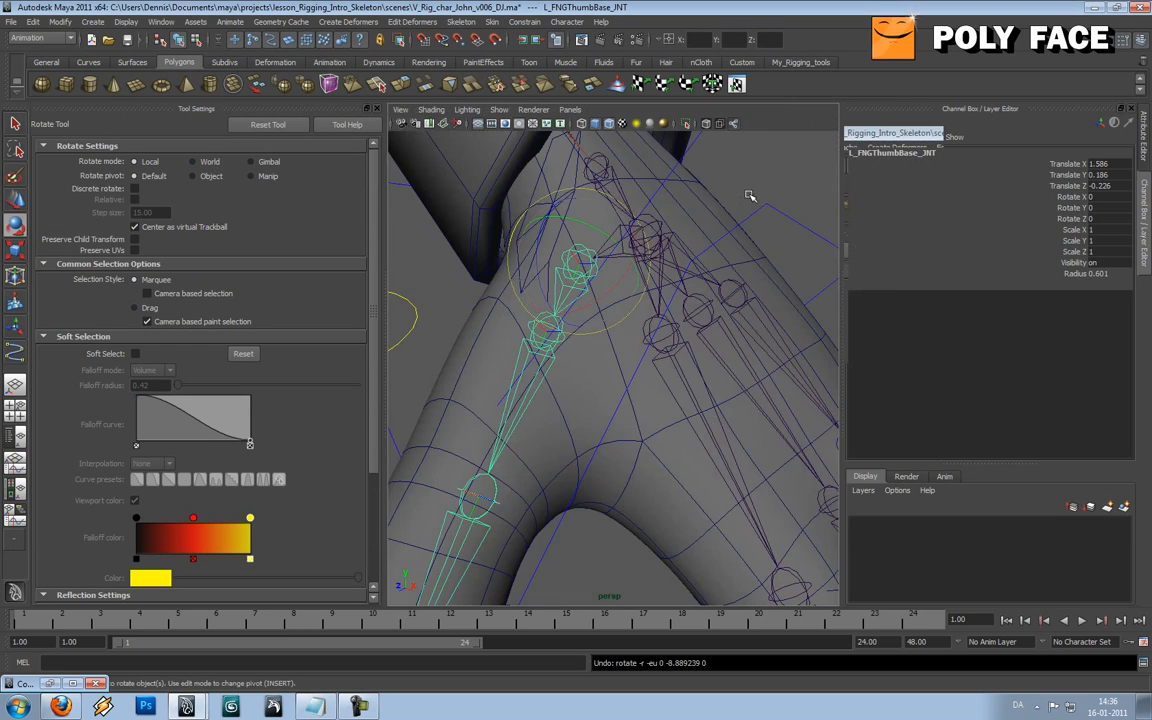
pyautogui.keyDown('alt'); pyautogui.moveTo(579, 236); pyautogui.dragTo(561, 216); pyautogui.keyUp('alt')
pyautogui.moveTo(593, 278); pyautogui.dragTo(659, 318)
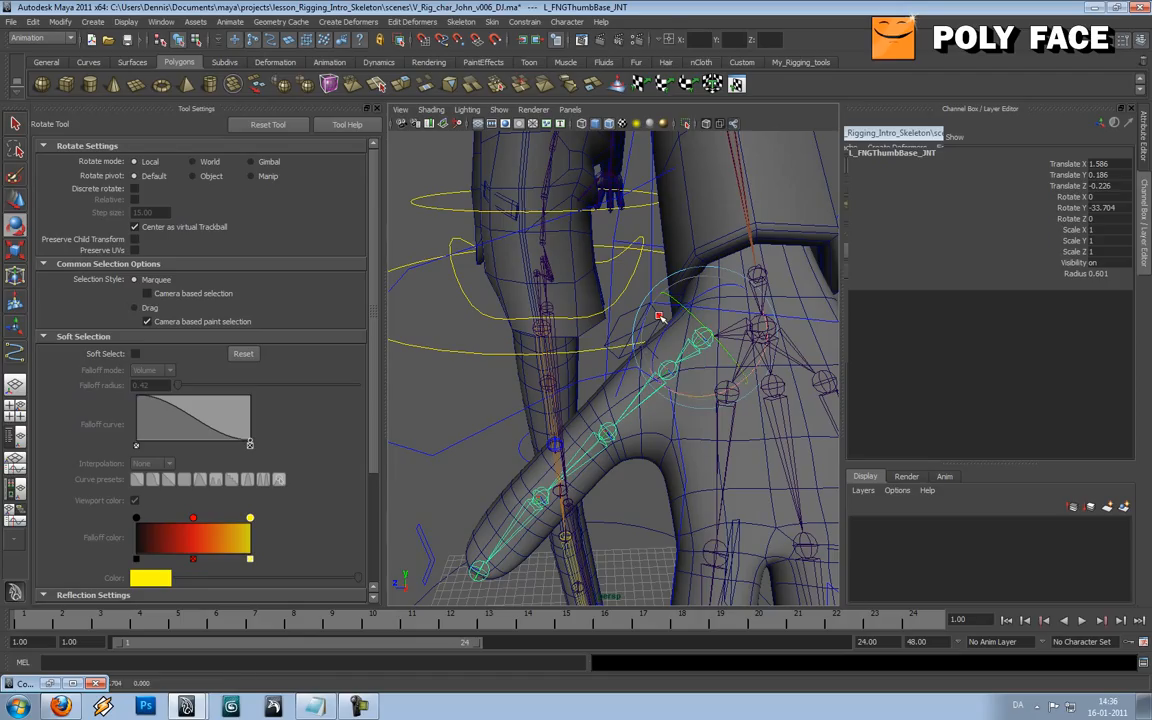
# Step: Inspect the thumb control L_Hand_fngT_CTL and compare it with L_FNGThumbBase_JNT from several angles
pyautogui.click(619, 315)
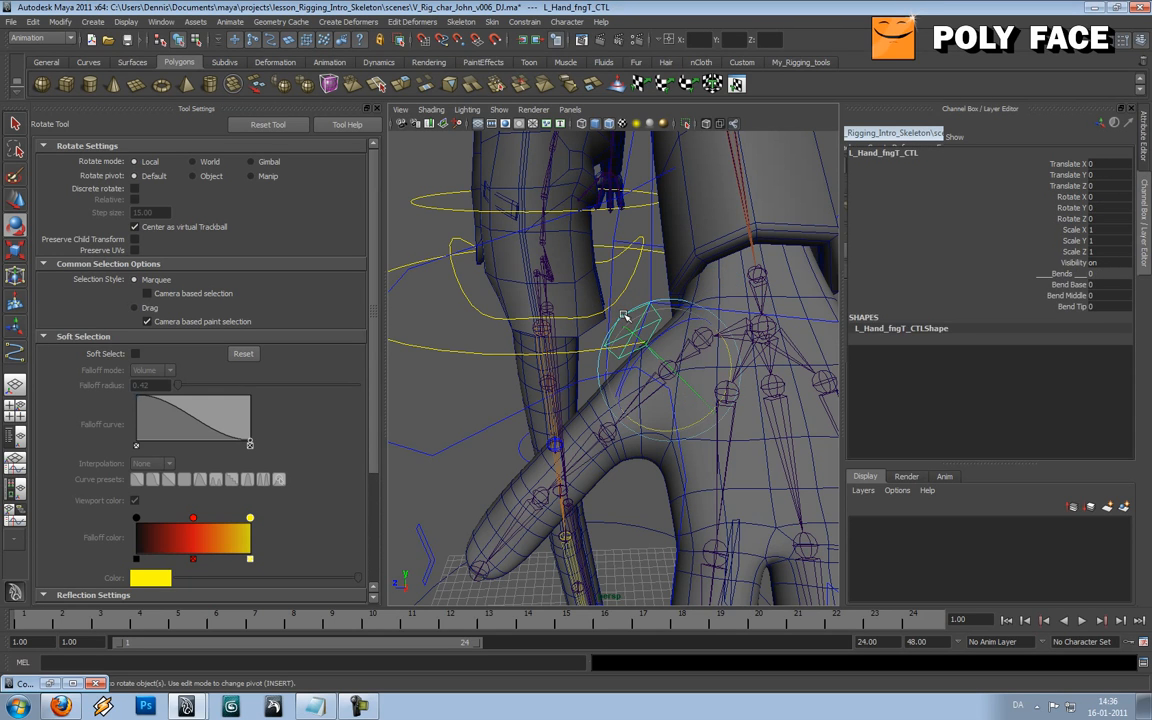
pyautogui.press('Up')
pyautogui.keyDown('alt'); pyautogui.moveTo(624, 316); pyautogui.dragTo(617, 388); pyautogui.keyUp('alt')
pyautogui.click(711, 347)
pyautogui.click(501, 421)
pyautogui.keyDown('alt'); pyautogui.moveTo(530, 419); pyautogui.dragTo(673, 343); pyautogui.keyUp('alt')
pyautogui.click(678, 343)
pyautogui.click(692, 338)
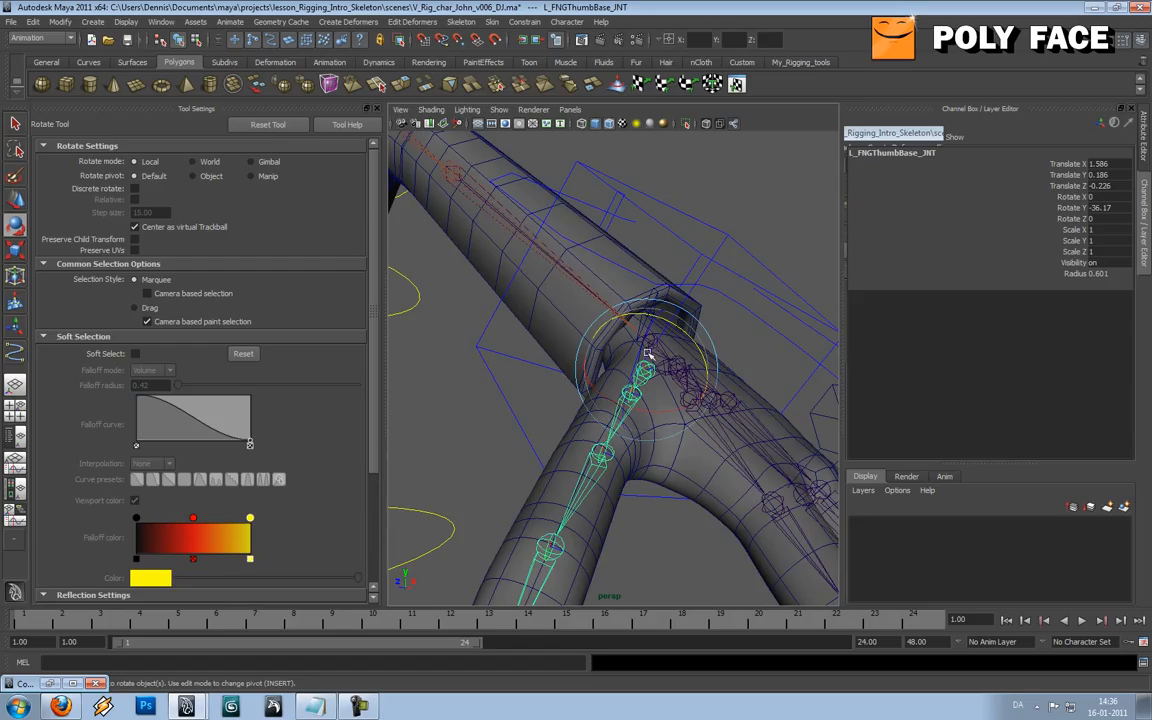
pyautogui.scroll(-3, 648, 354)
pyautogui.click(600, 371)
pyautogui.keyDown('alt'); pyautogui.moveTo(571, 377); pyautogui.dragTo(547, 398); pyautogui.keyUp('alt')
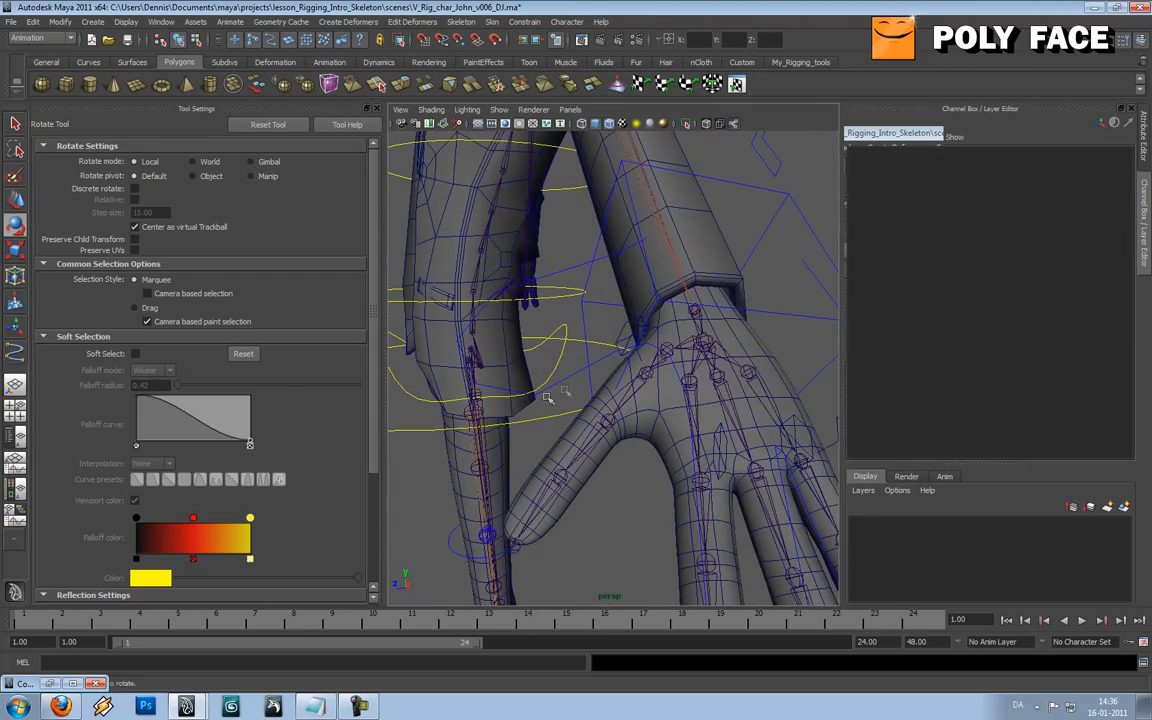
# Step: Check the axes of L_FNGThumbMD_02_JNT and L_FNGThumbTip_JNT, then test-rotate the tip joint and undo it
pyautogui.click(623, 331)
pyautogui.keyDown('alt'); pyautogui.moveTo(629, 380); pyautogui.dragTo(630, 391); pyautogui.keyUp('alt')
pyautogui.press('w')
pyautogui.click(650, 399)
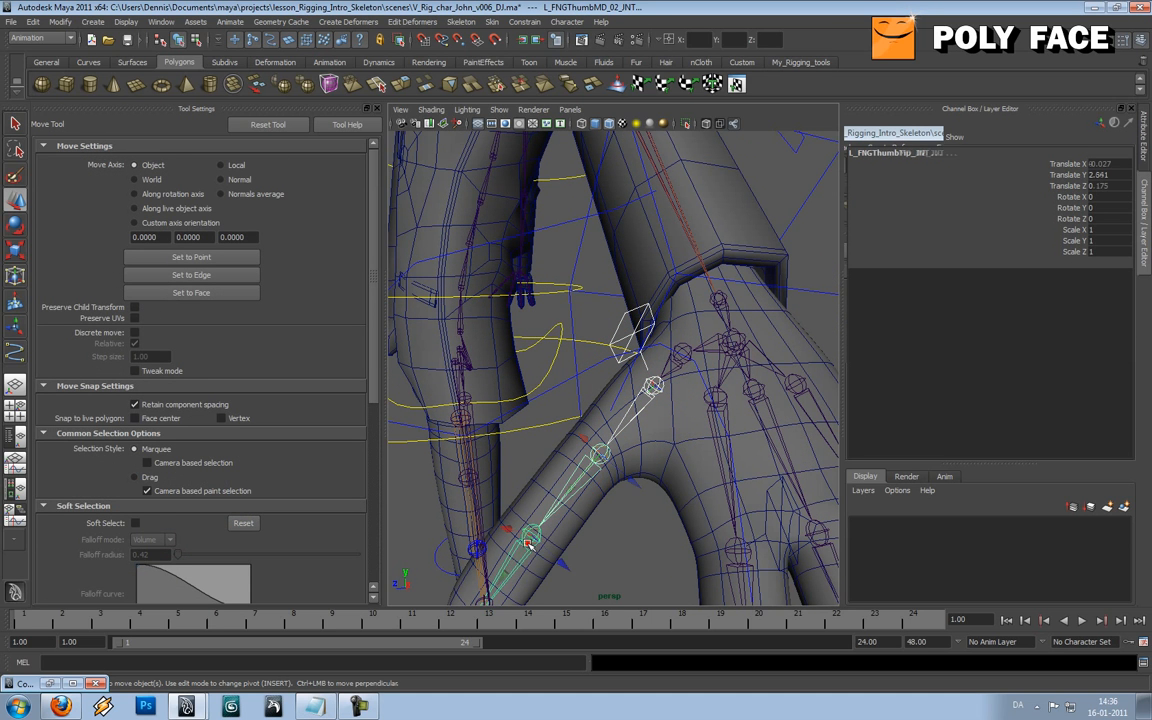
pyautogui.click(597, 457)
pyautogui.press('e')
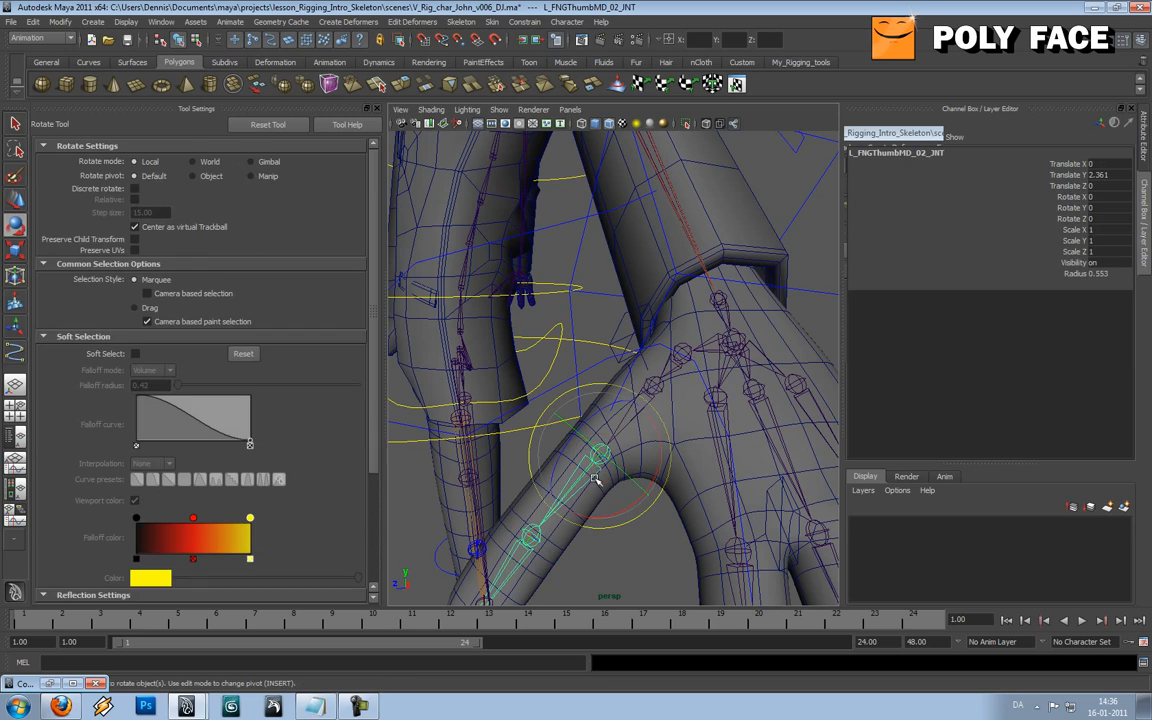
pyautogui.click(527, 557)
pyautogui.keyDown('alt'); pyautogui.moveTo(527, 557); pyautogui.dragTo(665, 485); pyautogui.keyUp('alt')
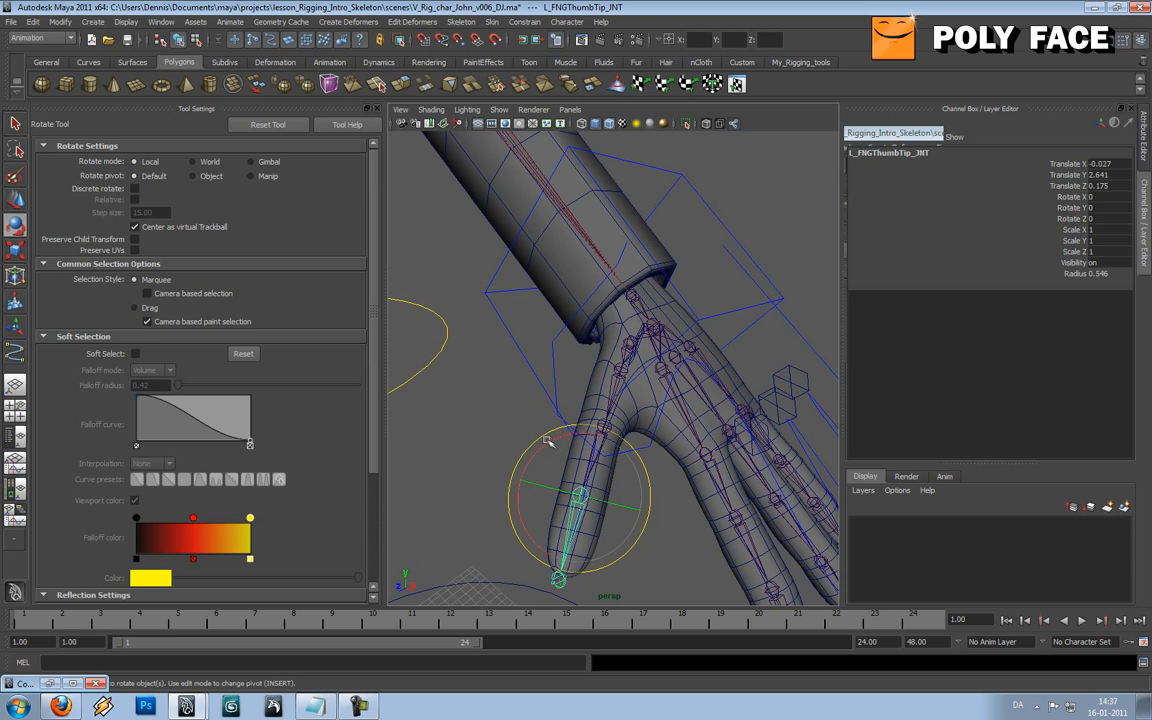
pyautogui.moveTo(547, 440); pyautogui.dragTo(527, 375)
pyautogui.hotkey('ctrl', 'z')
# Step: Rotate L_FNGThumbMD_02_JNT a few degrees in Z to line the outer thumb joints up with the mesh
pyautogui.click(464, 274)
pyautogui.moveTo(620, 370)
pyautogui.keyDown('alt'); pyautogui.mouseDown()
pyautogui.moveTo(638, 380)
pyautogui.moveTo(607, 358)
pyautogui.mouseUp(); pyautogui.keyUp('alt')
pyautogui.click(651, 392)
pyautogui.click(548, 305)
pyautogui.click(601, 431)
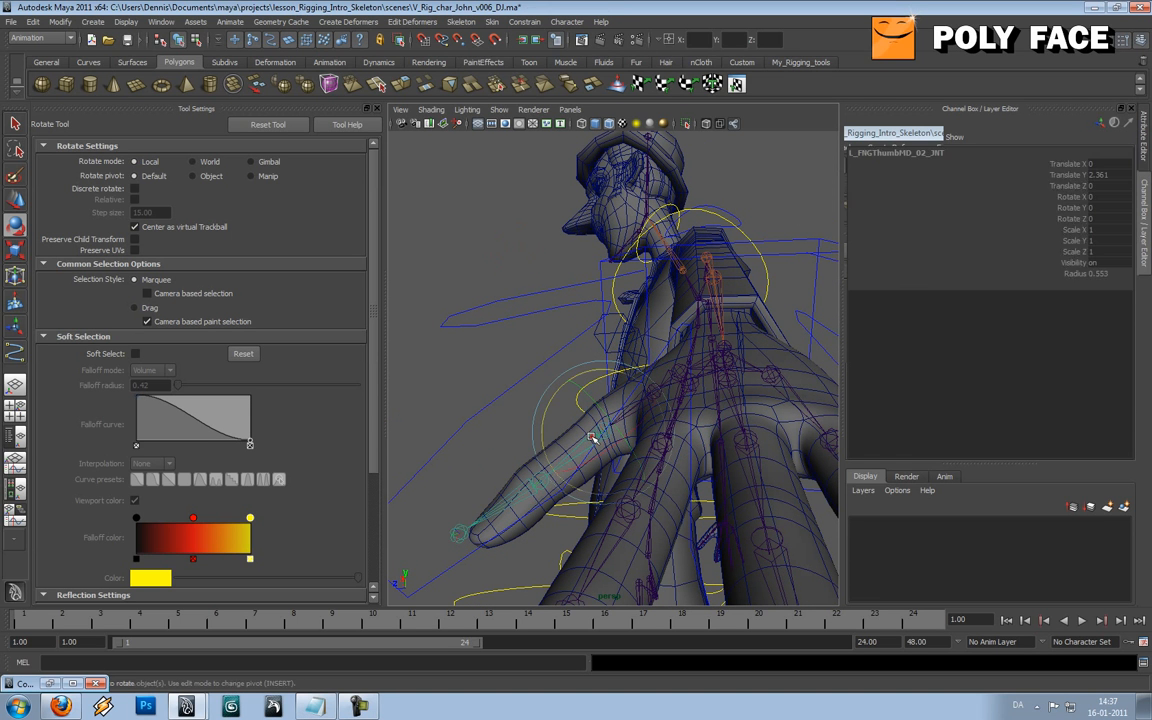
pyautogui.moveTo(551, 400); pyautogui.dragTo(551, 403)
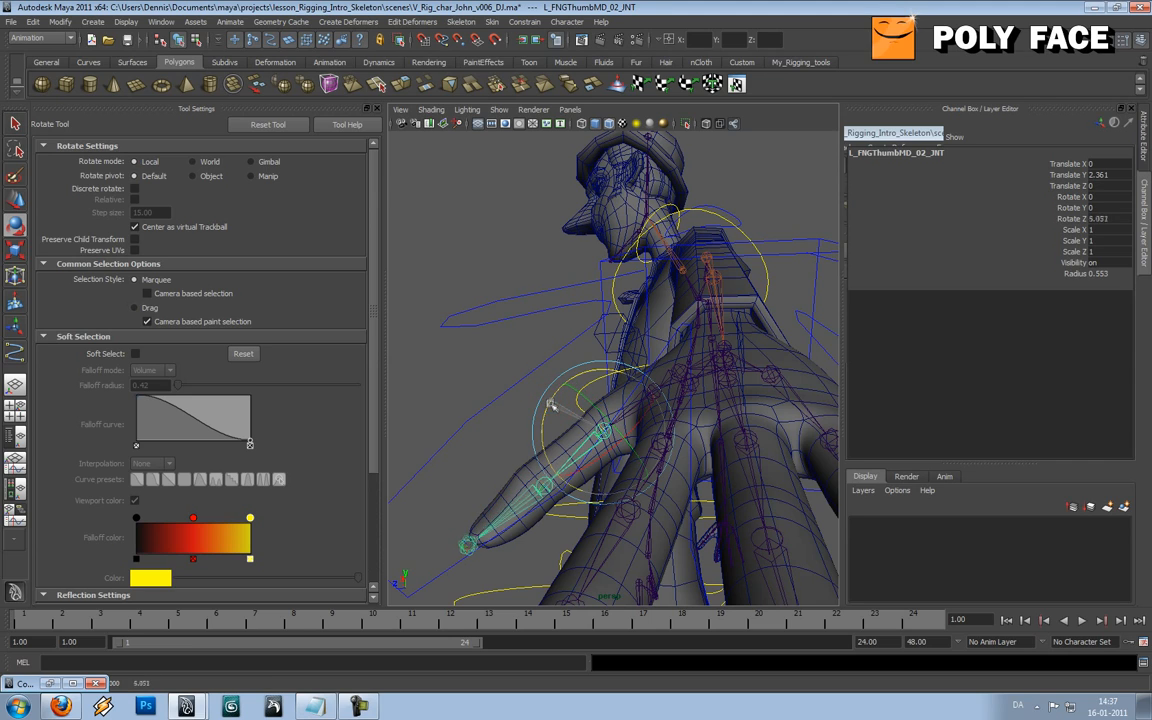
# Step: Adjust the thumb chain's pose inside the mesh, rotating L_FNGThumbMD_01_JNT to about -3.3 in Z
pyautogui.click(512, 287)
pyautogui.keyDown('alt'); pyautogui.moveTo(512, 287); pyautogui.dragTo(565, 450); pyautogui.keyUp('alt')
pyautogui.click(640, 388)
pyautogui.click(572, 435)
pyautogui.moveTo(645, 455); pyautogui.dragTo(577, 465)
pyautogui.click(521, 454)
pyautogui.moveTo(545, 523); pyautogui.dragTo(635, 515)
# Step: Freeze the transformations of the thumb joints from L_FNGThumbMD_01_JNT down
pyautogui.press('w')
pyautogui.click(629, 382)
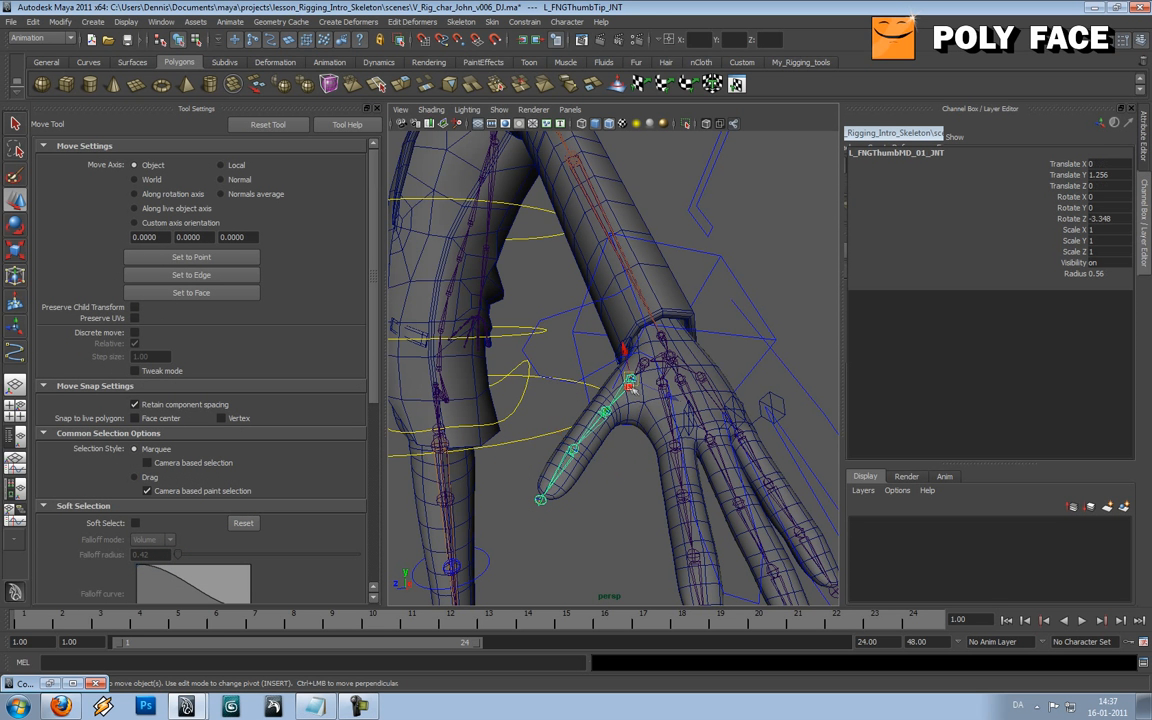
pyautogui.click(60, 21)
pyautogui.click(100, 67)
# Step: Check the rotation and move axes of the outer thumb joints down to L_FNGThumbTip_JNT
pyautogui.keyDown('alt'); pyautogui.moveTo(586, 392); pyautogui.dragTo(663, 442); pyautogui.keyUp('alt')
pyautogui.scroll(3, 661, 439)
pyautogui.press('e')
pyautogui.click(588, 456)
pyautogui.click(571, 508)
pyautogui.keyDown('alt'); pyautogui.moveTo(586, 513); pyautogui.dragTo(670, 511); pyautogui.keyUp('alt')
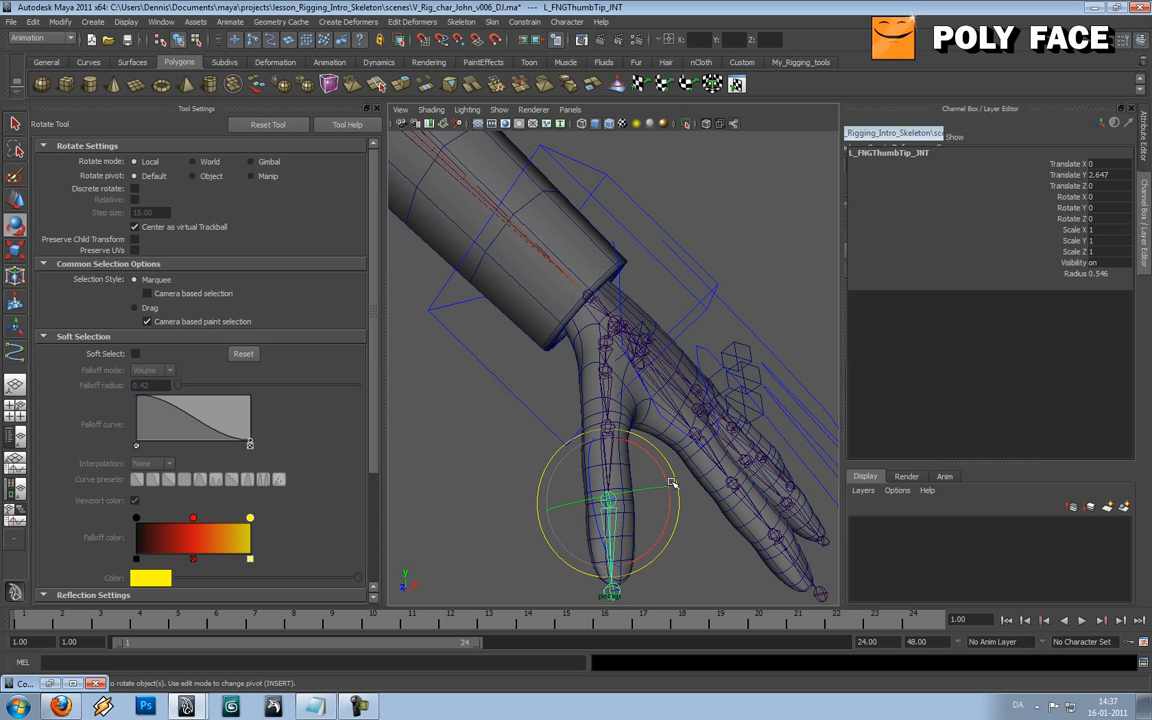
pyautogui.press('w')
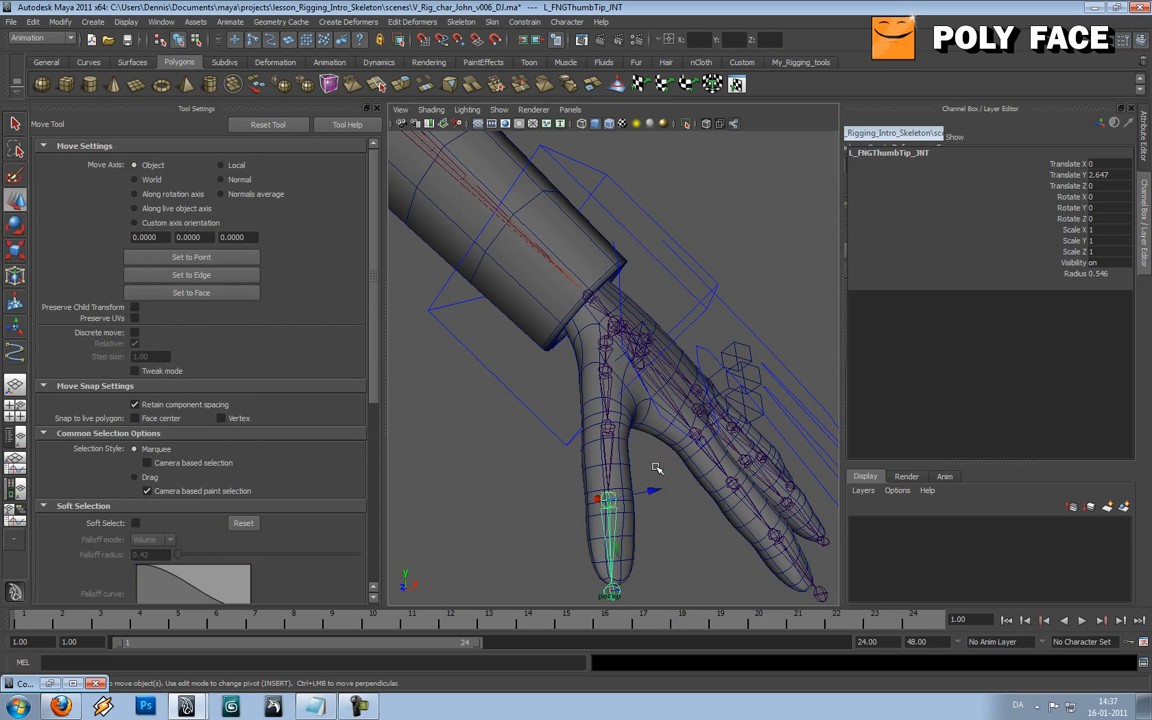
# Step: Apply Orient Joint to the outer thumb joints L_FNGThumbMD_02_JNT and L_FNGThumbTip_JNT
pyautogui.click(611, 431)
pyautogui.click(470, 23)
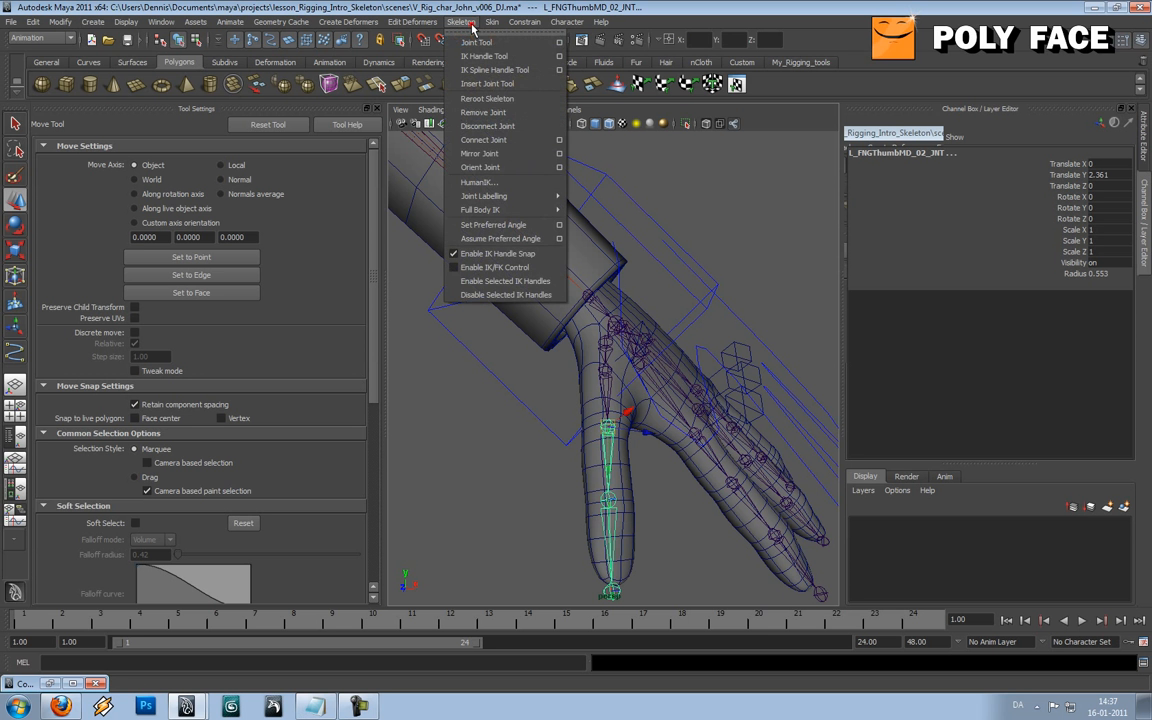
pyautogui.click(515, 167)
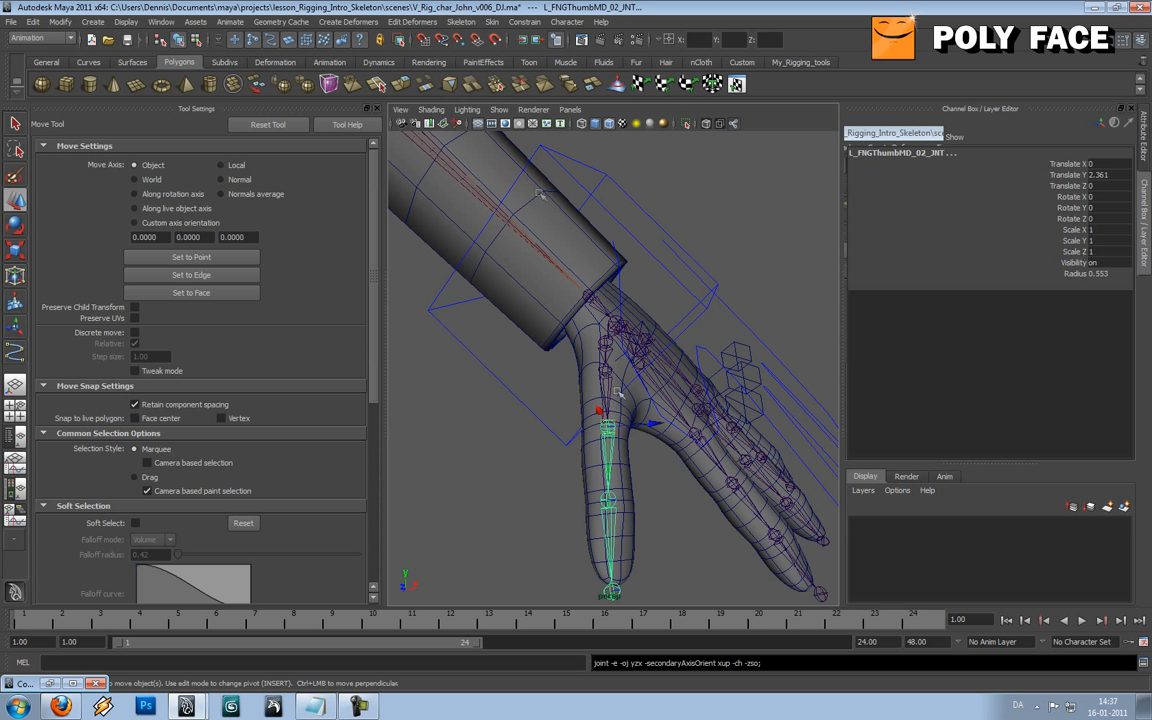
pyautogui.press('e')
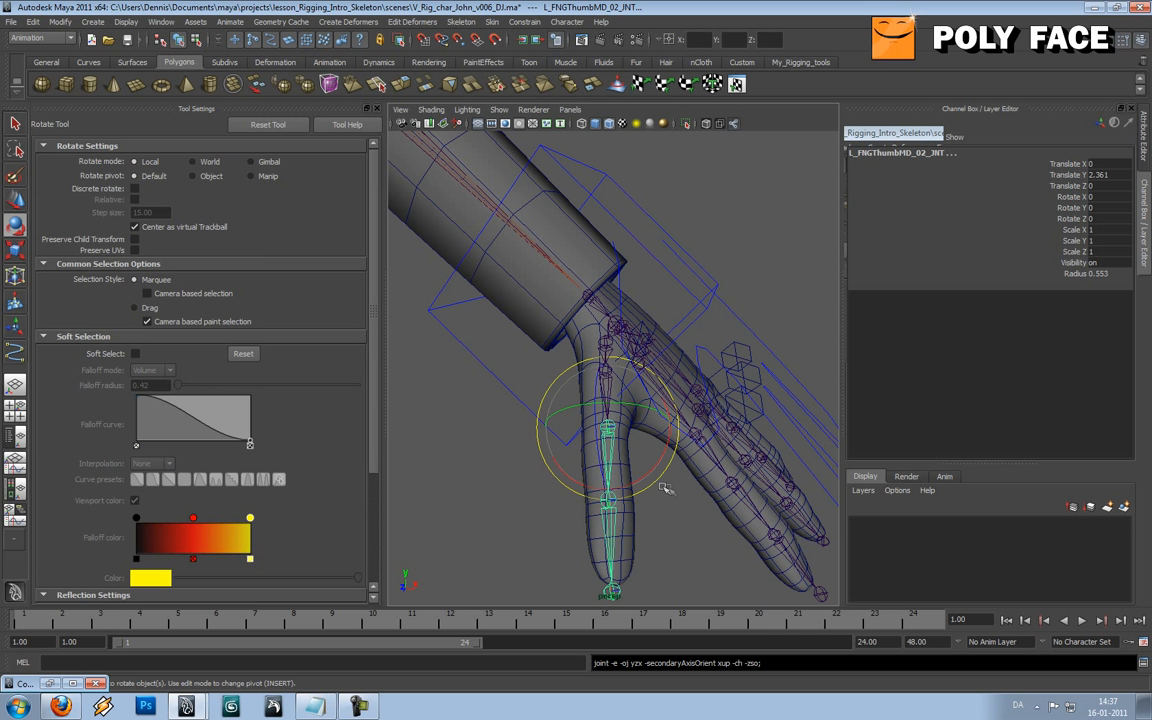
# Step: Compare the rotation axes of L_FNGThumbMD_01_JNT, L_FNGThumbMD_02_JNT and L_FNGThumbTip_JNT
pyautogui.click(615, 522)
pyautogui.click(615, 429)
pyautogui.click(607, 376)
pyautogui.click(703, 497)
pyautogui.click(606, 374)
pyautogui.keyDown('alt'); pyautogui.moveTo(661, 425); pyautogui.dragTo(632, 428); pyautogui.keyUp('alt')
pyautogui.click(603, 452)
pyautogui.click(591, 516)
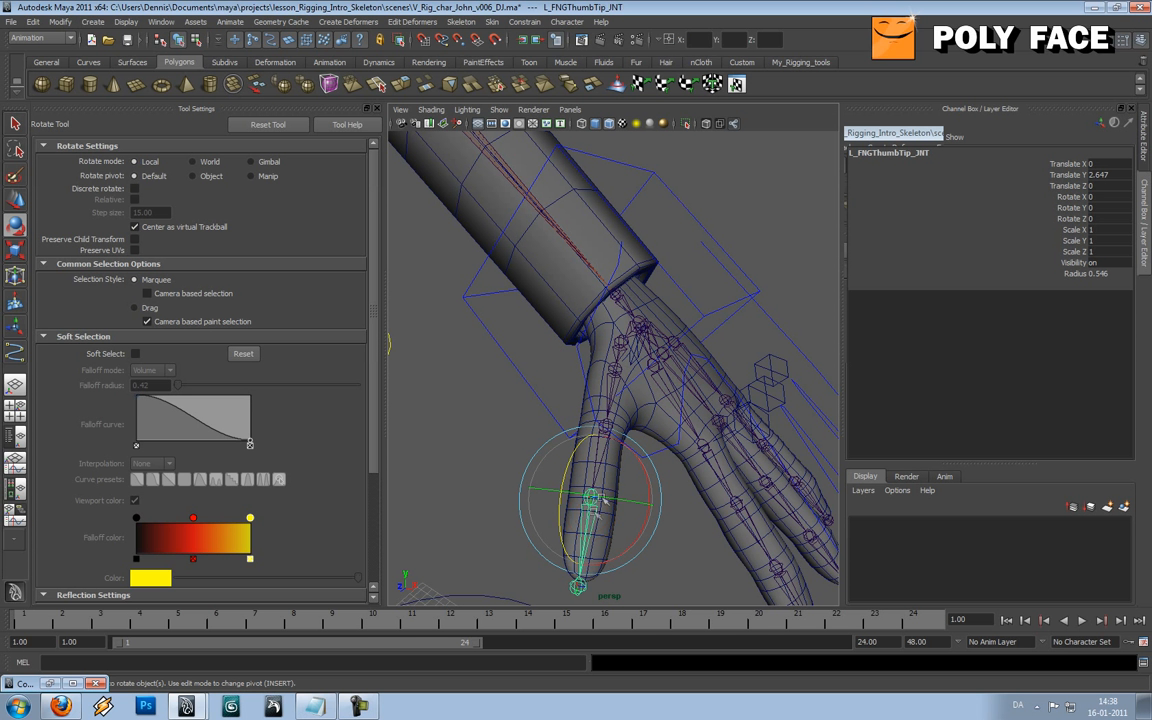
# Step: Select the thumb joints together, including L_FNGThumbBase_JNT, and apply Orient Joint to them
pyautogui.click(617, 370)
pyautogui.press('w')
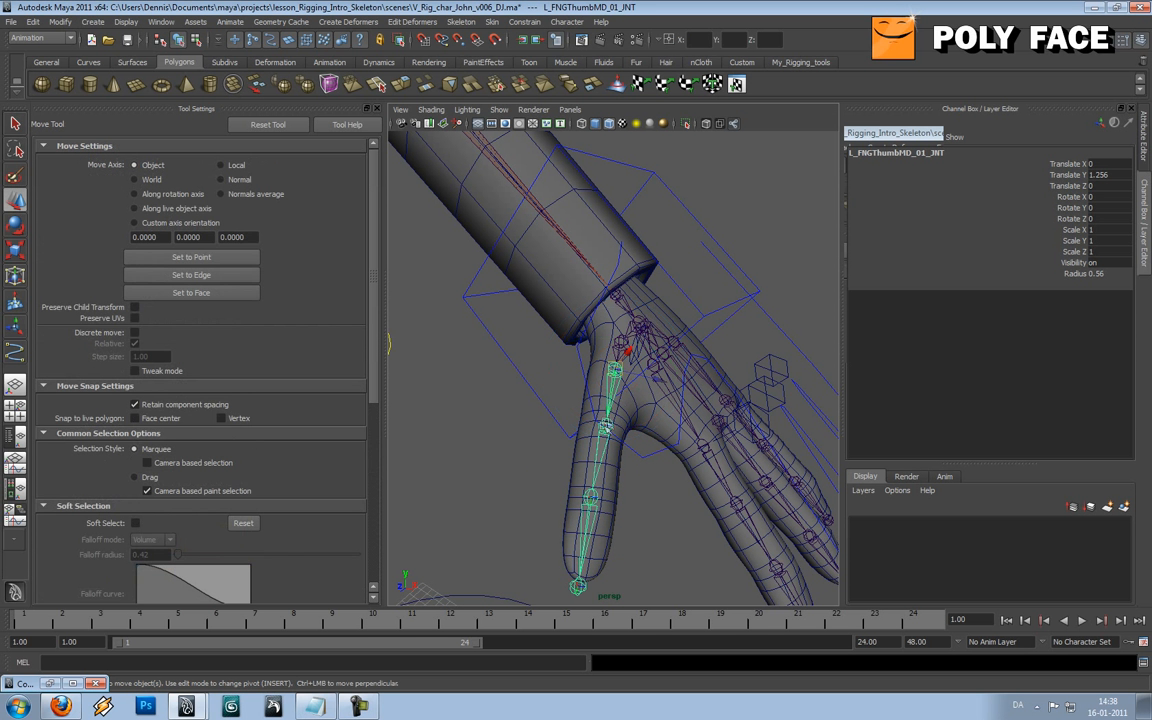
pyautogui.click(593, 509)
pyautogui.click(620, 344)
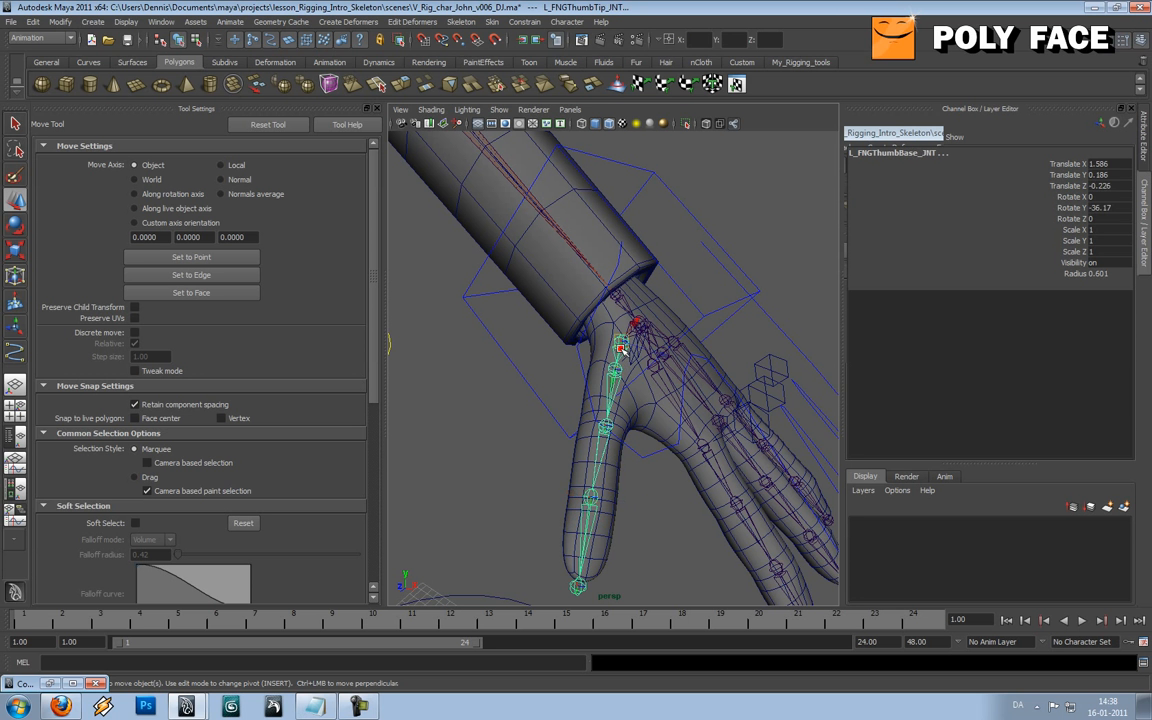
pyautogui.click(458, 21)
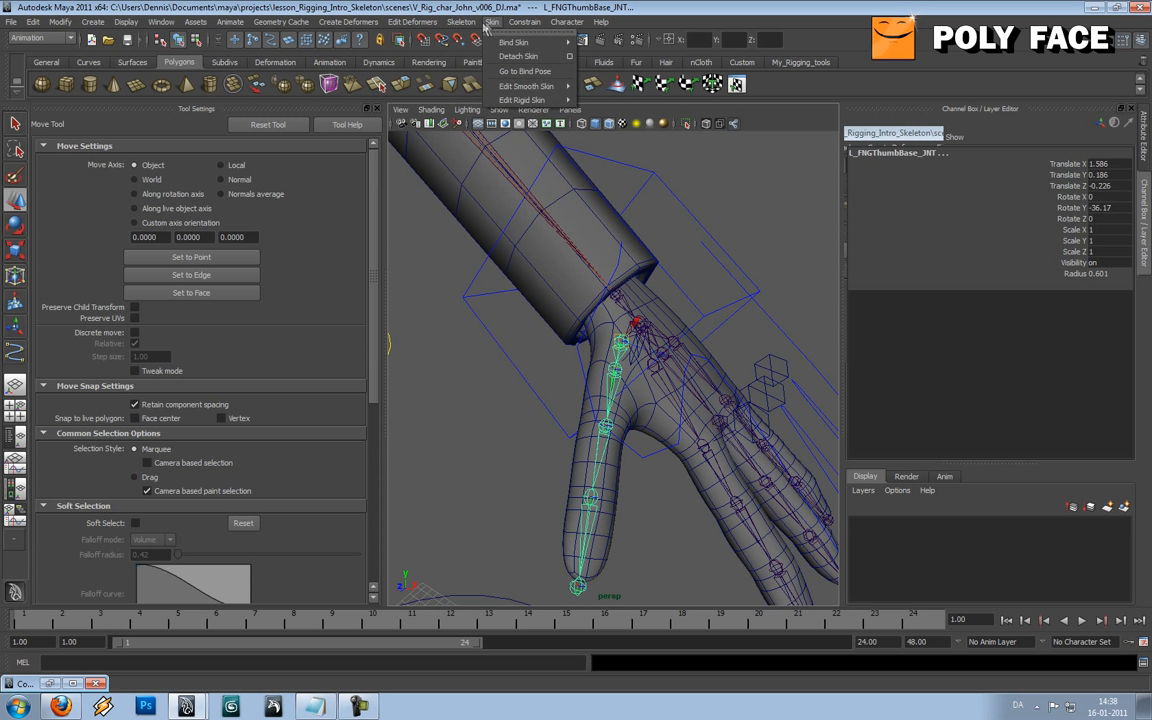
pyautogui.click(510, 162)
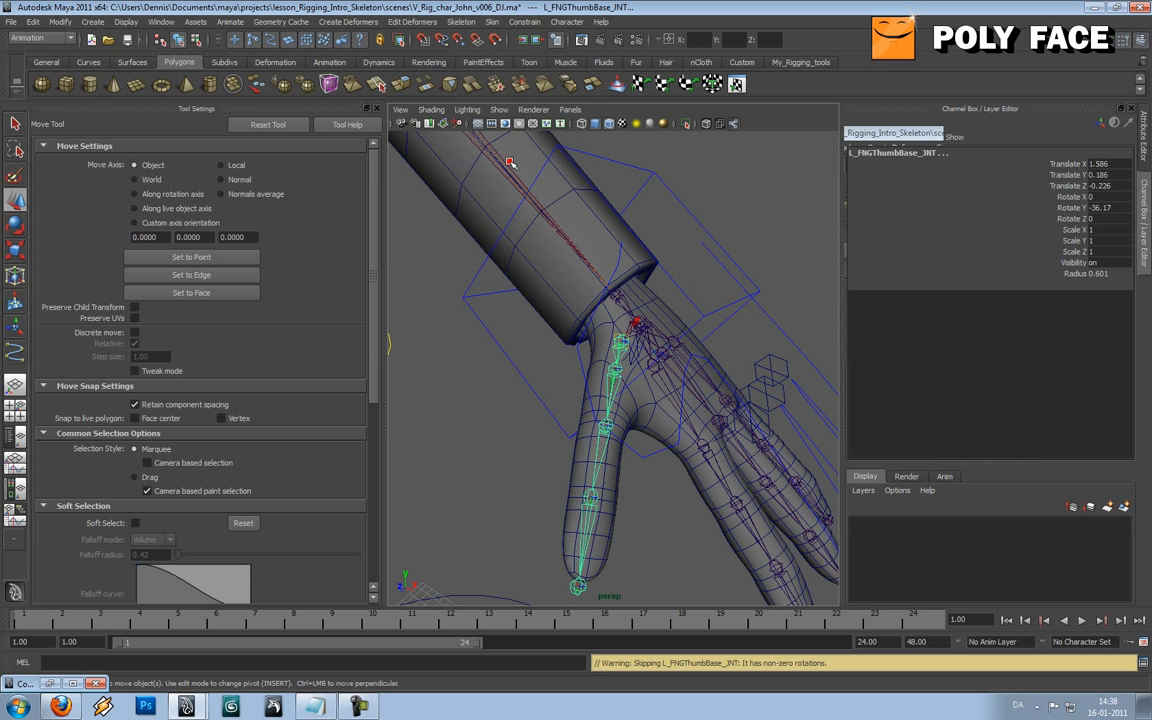
pyautogui.click(496, 437)
# Step: Recheck the rotation axes of every thumb joint from L_FNGThumbBase_JNT to L_FNGThumbTip_JNT
pyautogui.click(615, 371)
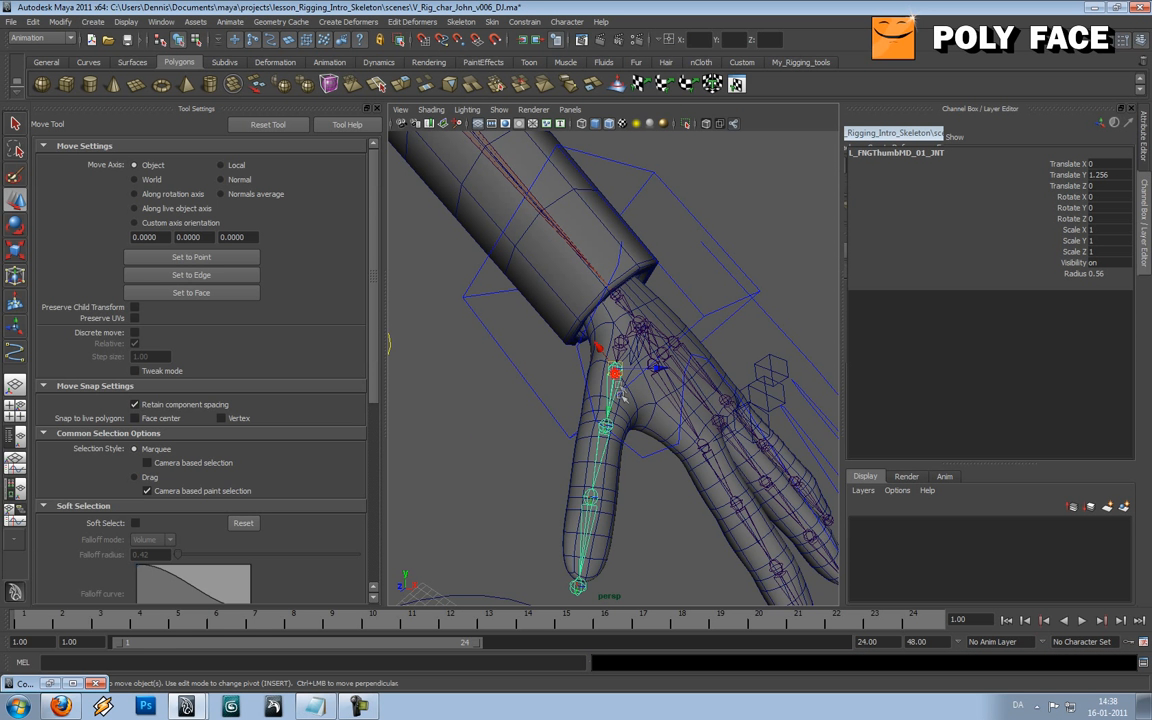
pyautogui.press('e')
pyautogui.click(598, 496)
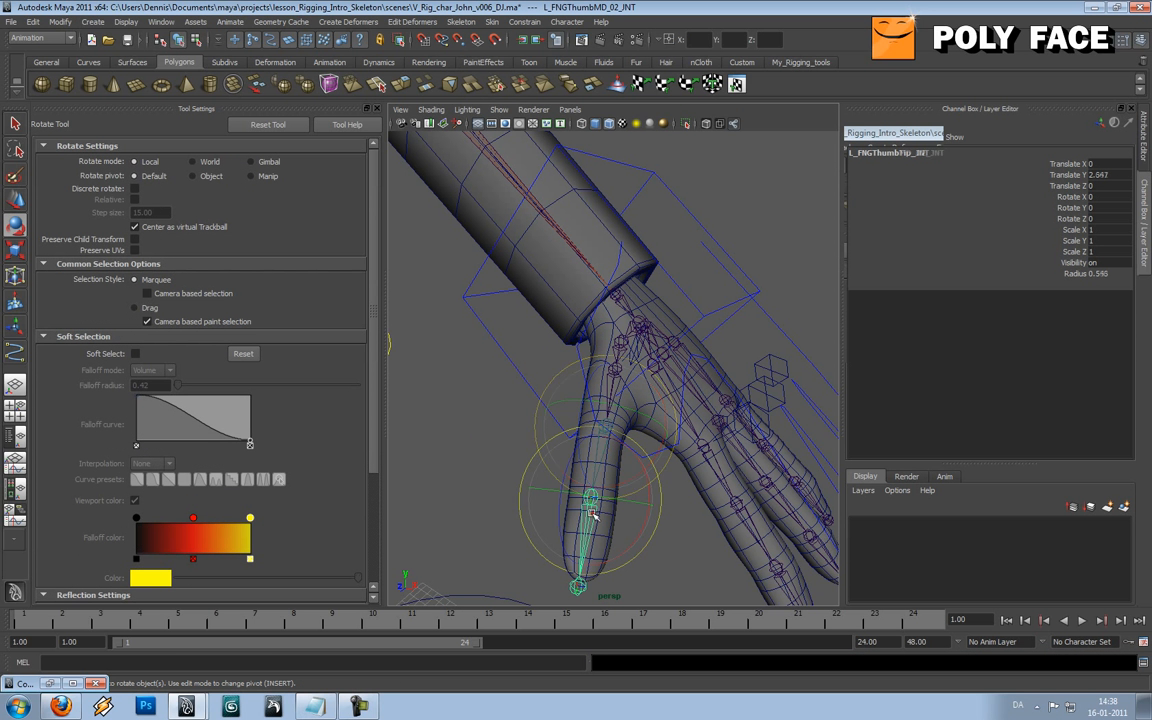
pyautogui.click(622, 345)
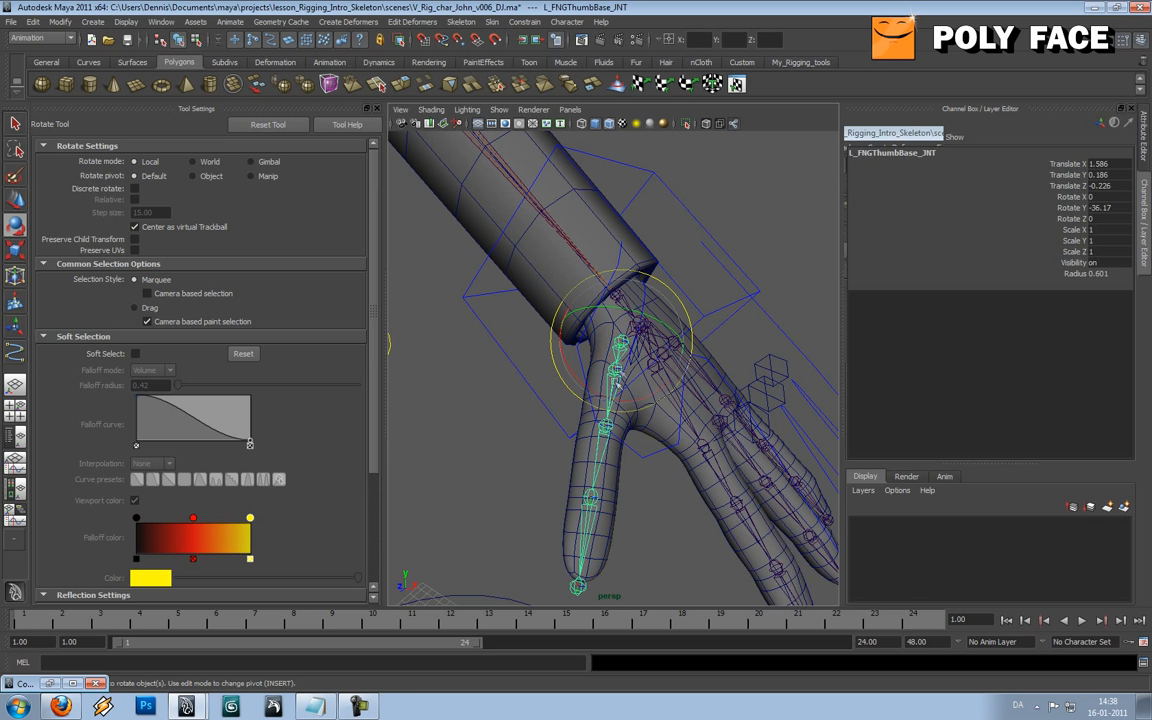
pyautogui.click(486, 427)
pyautogui.click(616, 377)
pyautogui.keyDown('alt'); pyautogui.moveTo(628, 396); pyautogui.dragTo(648, 409); pyautogui.keyUp('alt')
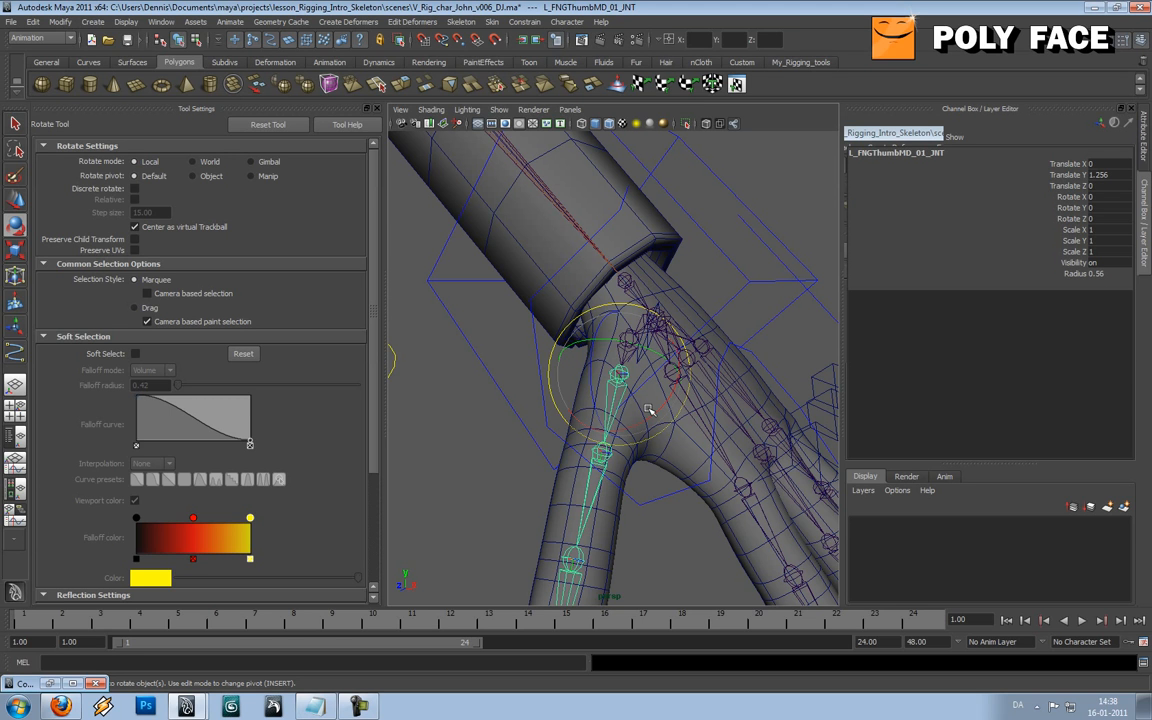
# Step: Compare the rotation axes of L_Hand_JNT and L_FNGThumbBase_JNT
pyautogui.keyDown('alt'); pyautogui.moveTo(648, 409); pyautogui.dragTo(559, 420); pyautogui.keyUp('alt')
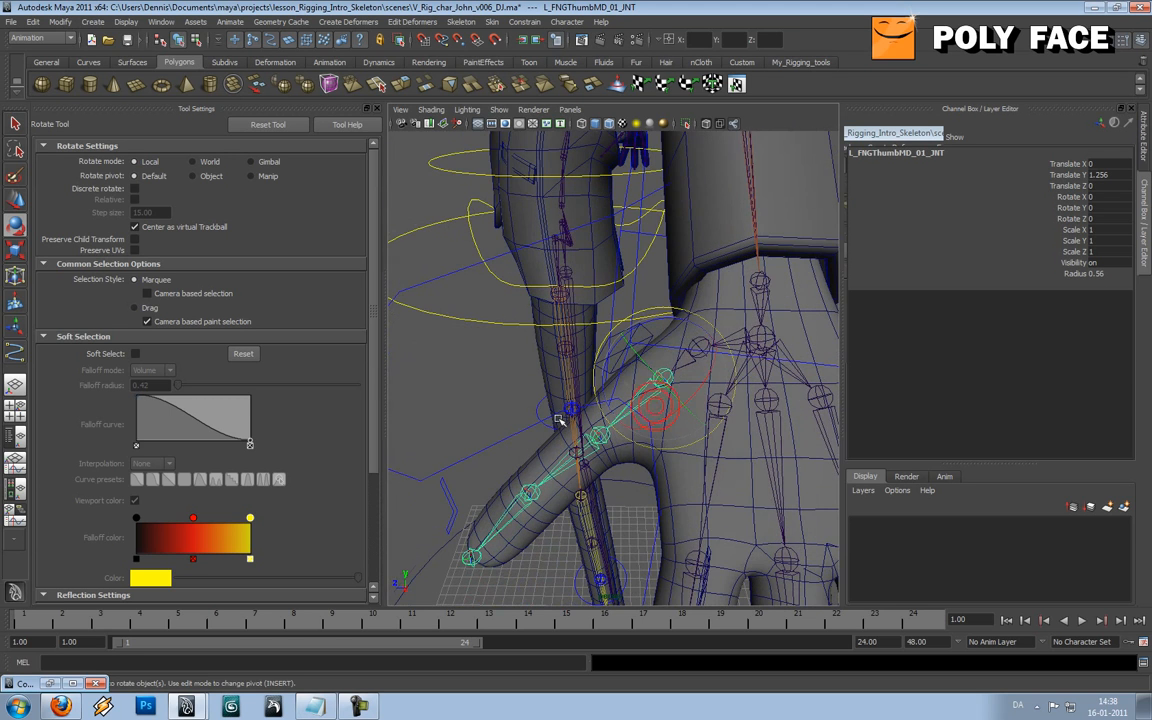
pyautogui.click(760, 338)
pyautogui.click(699, 345)
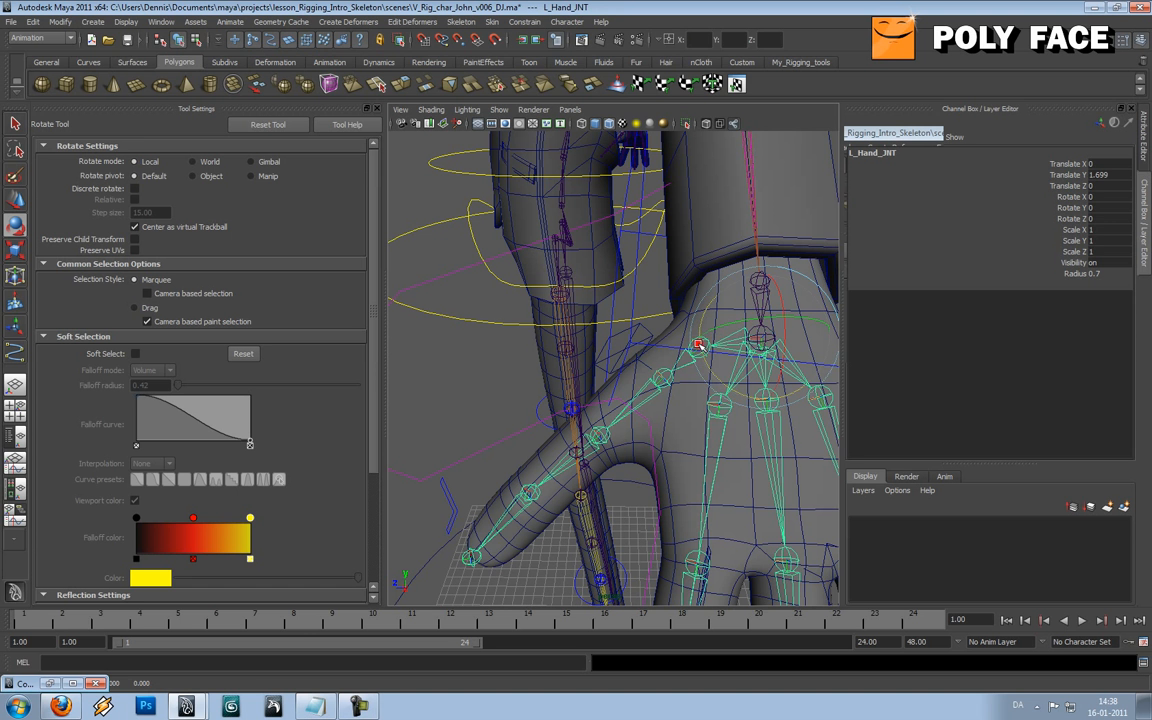
pyautogui.click(491, 364)
pyautogui.click(697, 345)
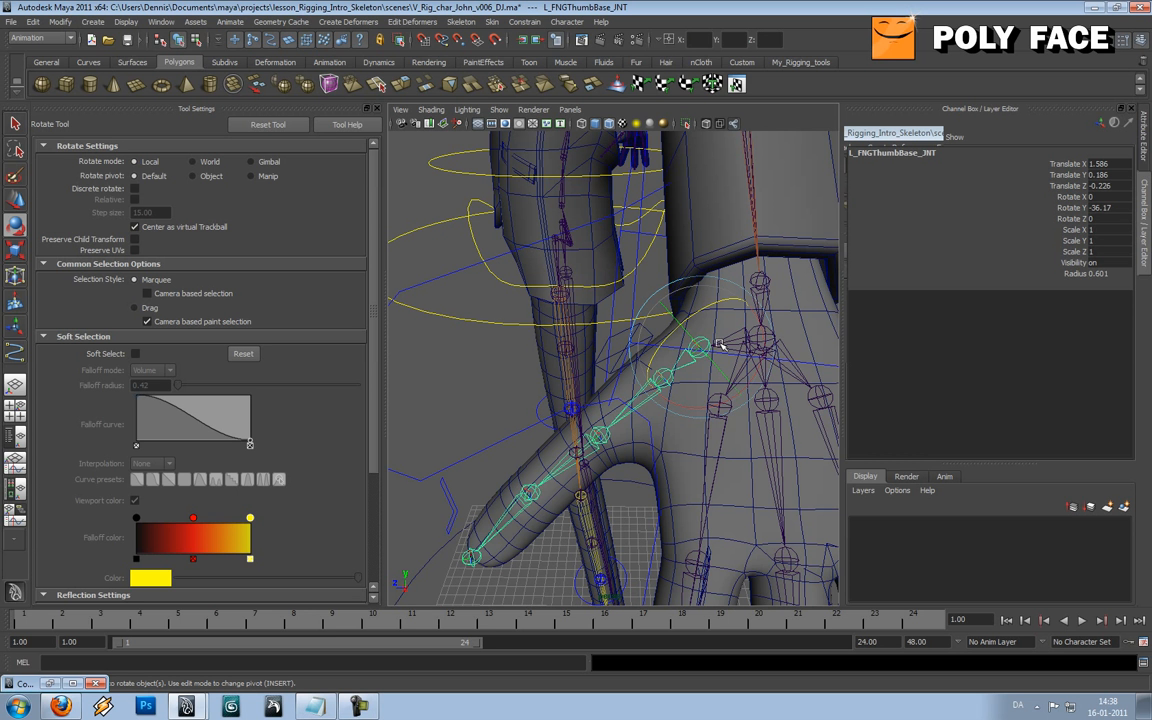
pyautogui.click(472, 386)
pyautogui.click(761, 335)
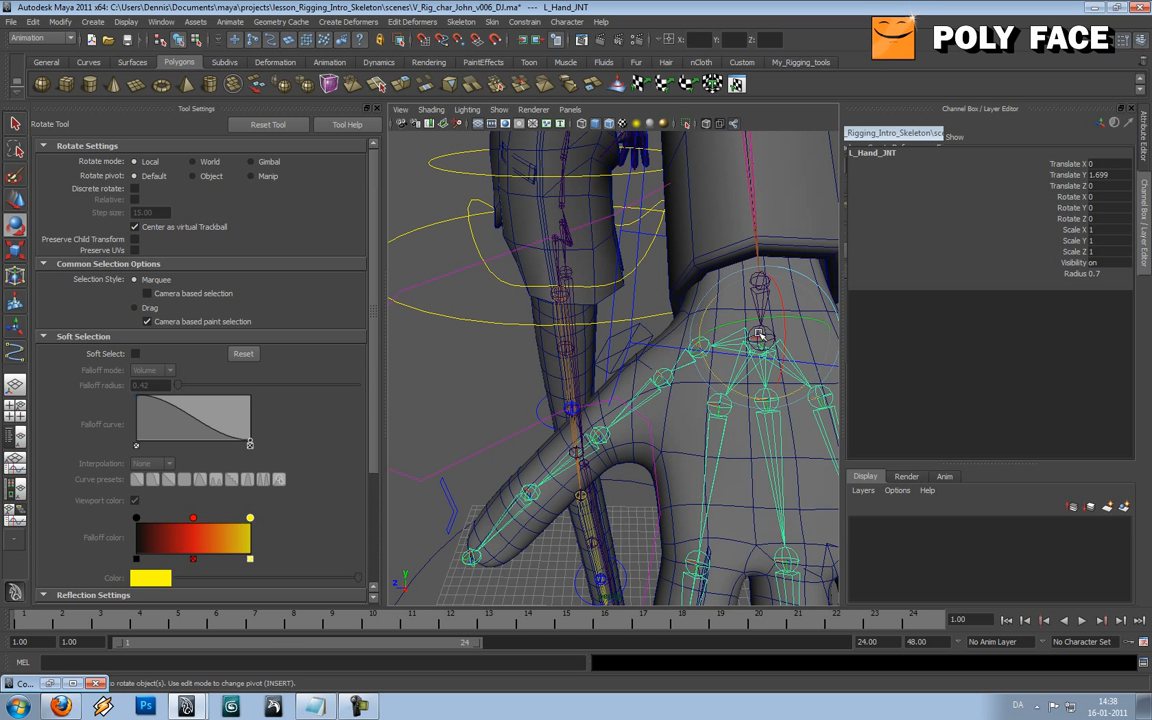
pyautogui.click(493, 378)
# Step: Rotate L_FNGThumbMD_01_JNT to about -39.5 degrees in Y and L_FNGThumbTip_JNT to about 5.6 degrees in X
pyautogui.keyDown('alt'); pyautogui.moveTo(621, 390); pyautogui.dragTo(637, 348); pyautogui.keyUp('alt')
pyautogui.click(621, 382)
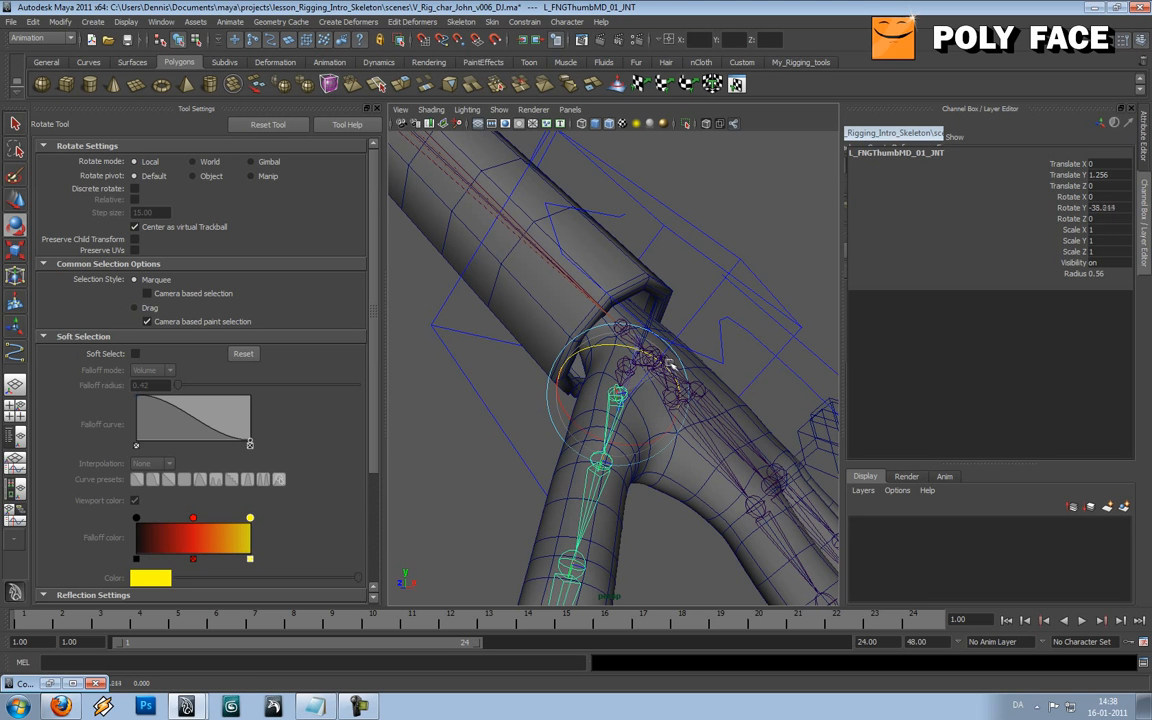
pyautogui.scroll(-3, 671, 366)
pyautogui.keyDown('alt'); pyautogui.moveTo(672, 366); pyautogui.dragTo(651, 366); pyautogui.keyUp('alt')
pyautogui.click(480, 401)
pyautogui.click(577, 493)
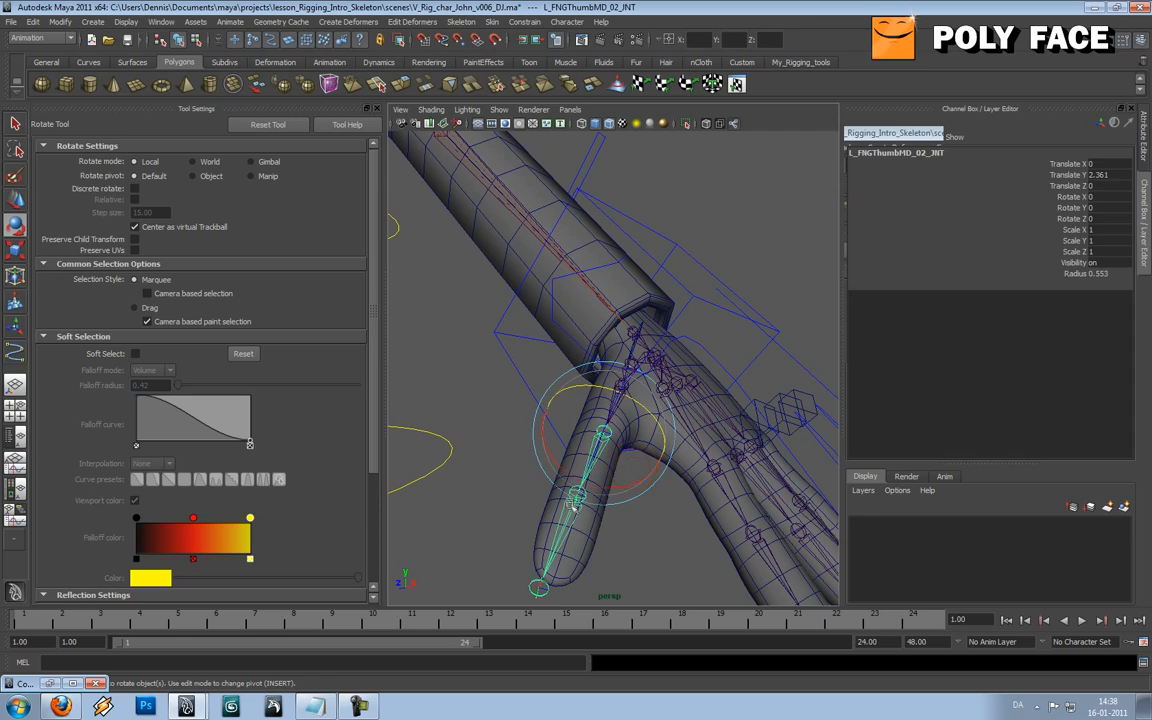
pyautogui.moveTo(600, 555); pyautogui.dragTo(607, 560)
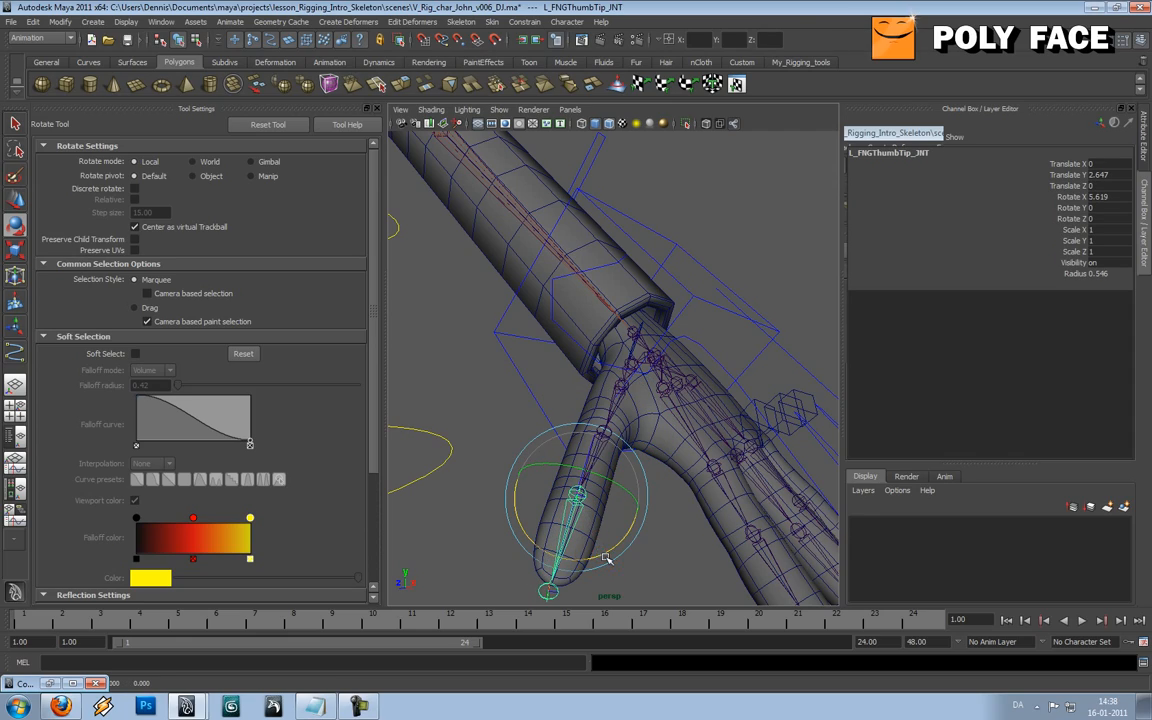
# Step: Select L_FNGThumbMD_01_JNT and freeze its transformations
pyautogui.click(616, 411)
pyautogui.keyDown('alt'); pyautogui.moveTo(622, 418); pyautogui.dragTo(617, 478); pyautogui.keyUp('alt')
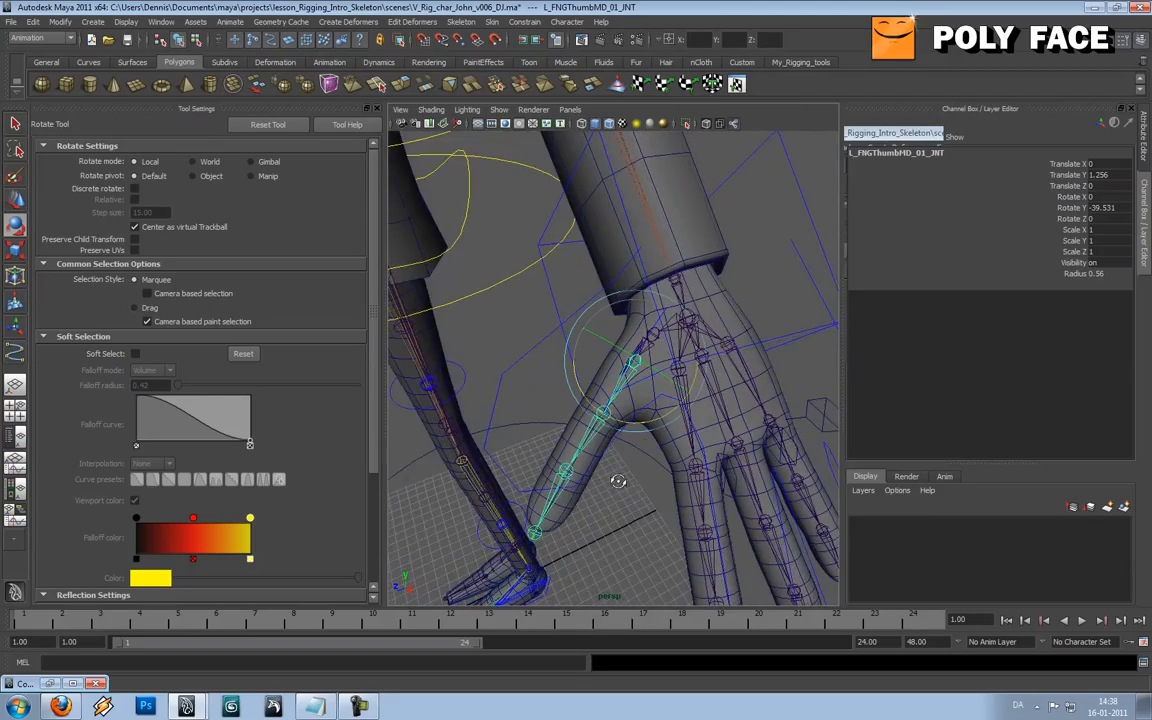
pyautogui.click(92, 22)
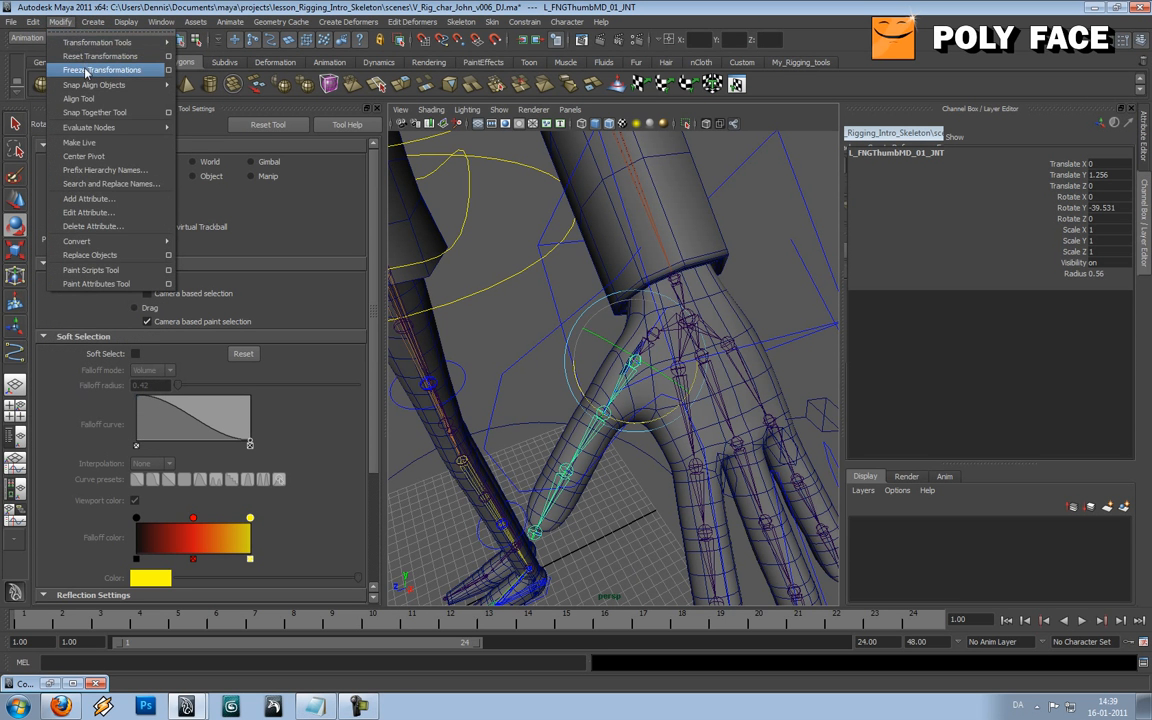
pyautogui.click(87, 71)
# Step: Rotate the thumb tip joint L_FNGThumbTip_JNT to about -9.0 degrees in X and -35.7 degrees in Y
pyautogui.keyDown('alt'); pyautogui.moveTo(514, 330); pyautogui.dragTo(689, 360); pyautogui.keyUp('alt')
pyautogui.click(582, 471)
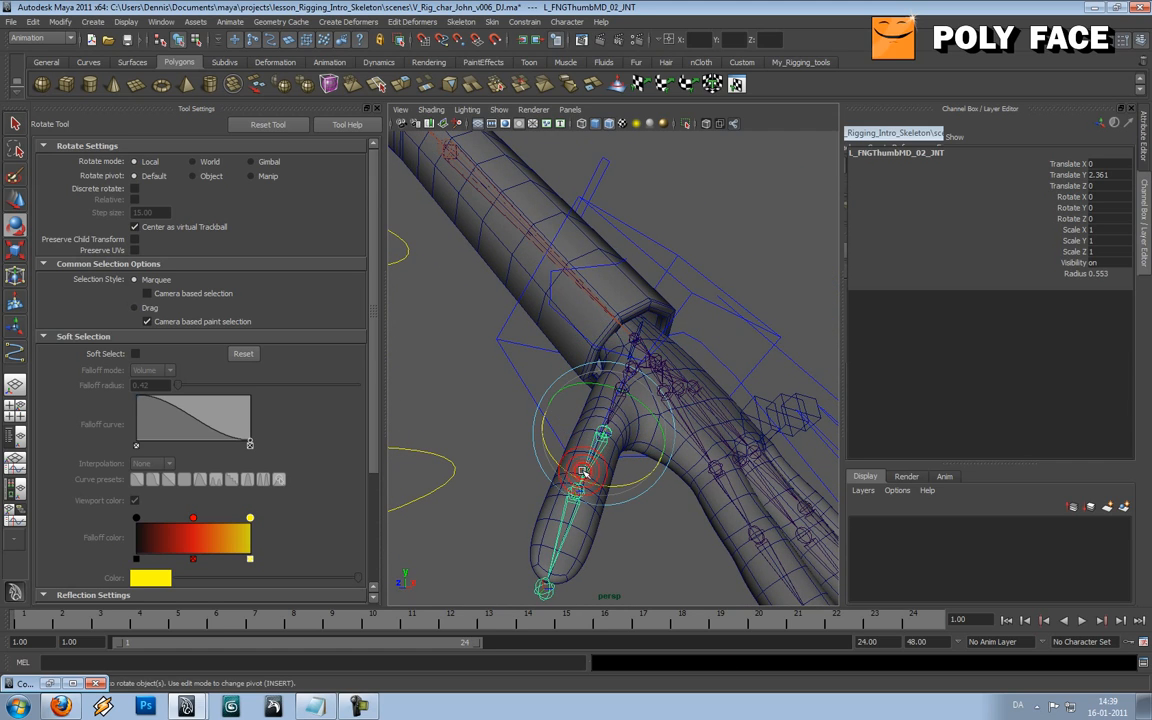
pyautogui.click(574, 496)
pyautogui.keyDown('alt'); pyautogui.moveTo(574, 496); pyautogui.dragTo(663, 534); pyautogui.keyUp('alt')
pyautogui.keyDown('alt'); pyautogui.moveTo(663, 534); pyautogui.dragTo(681, 519, button='right'); pyautogui.keyUp('alt')
pyautogui.keyDown('alt'); pyautogui.moveTo(681, 519); pyautogui.dragTo(680, 408, button='middle'); pyautogui.keyUp('alt')
pyautogui.moveTo(680, 408)
pyautogui.keyDown('alt'); pyautogui.mouseDown()
pyautogui.moveTo(684, 432)
pyautogui.moveTo(671, 406)
pyautogui.mouseUp(); pyautogui.keyUp('alt')
pyautogui.scroll(-3, 682, 390)
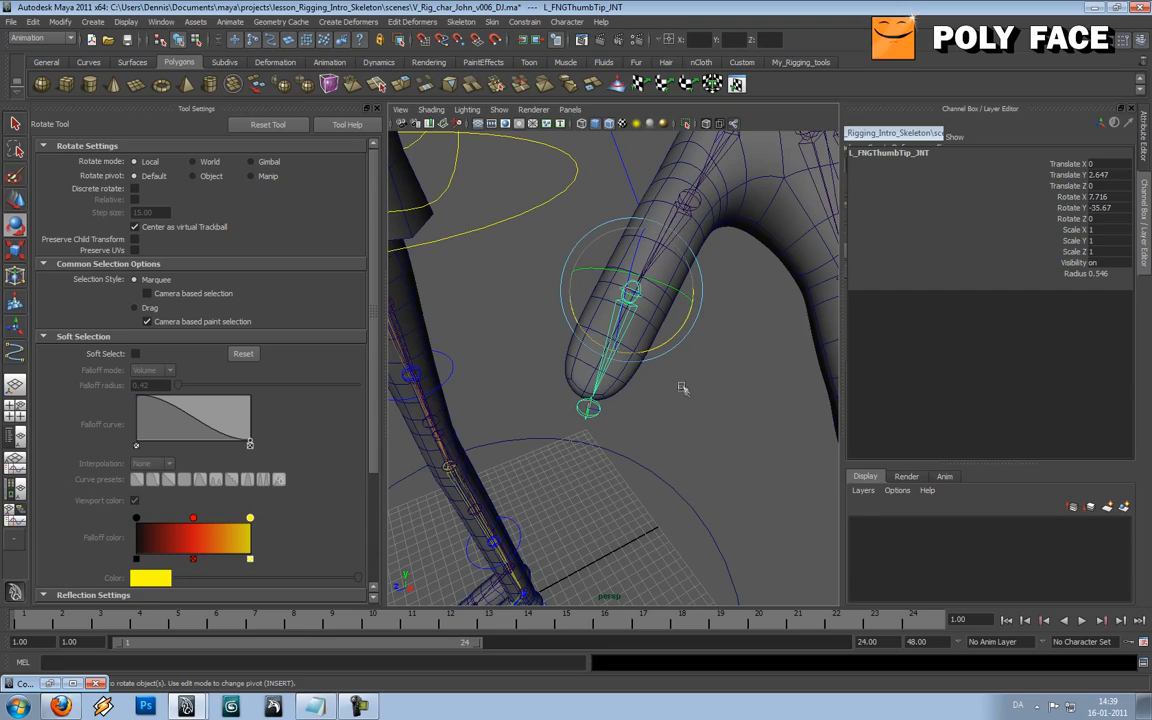
pyautogui.keyDown('alt'); pyautogui.moveTo(682, 389); pyautogui.dragTo(668, 420, button='middle'); pyautogui.keyUp('alt')
pyautogui.moveTo(407, 196); pyautogui.dragTo(471, 208, button='middle')
# Step: Try to apply Orient Joint to the rotated L_FNGThumbTip_JNT
pyautogui.click(460, 22)
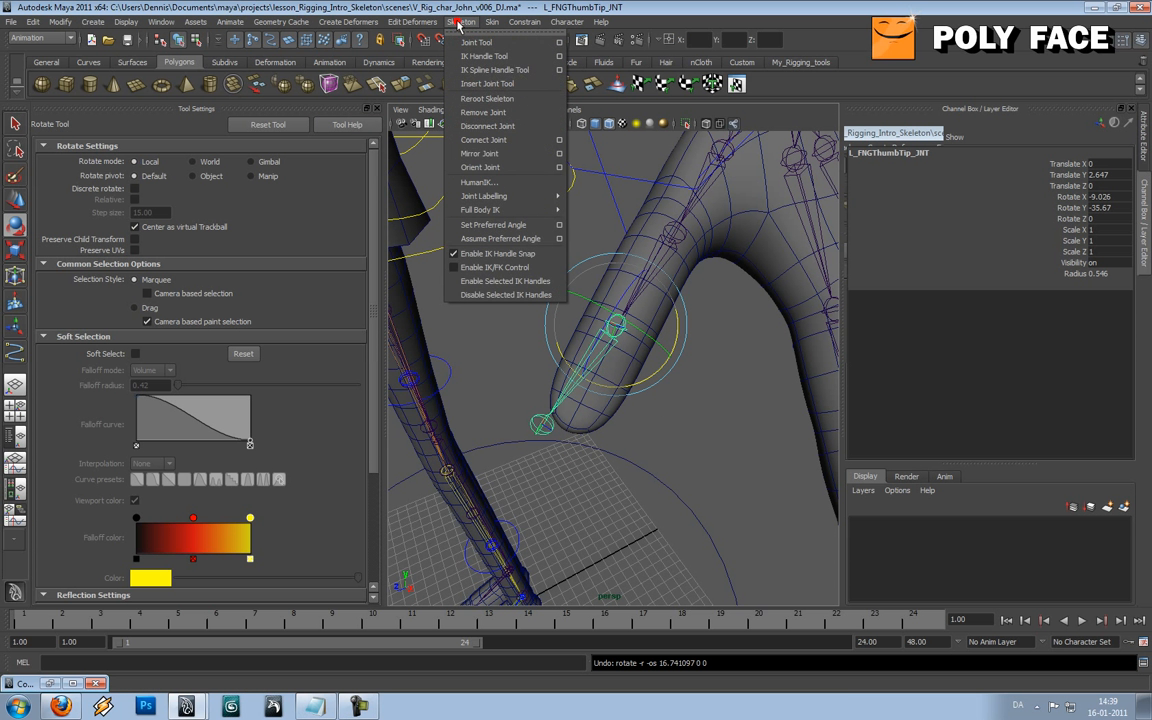
pyautogui.click(487, 166)
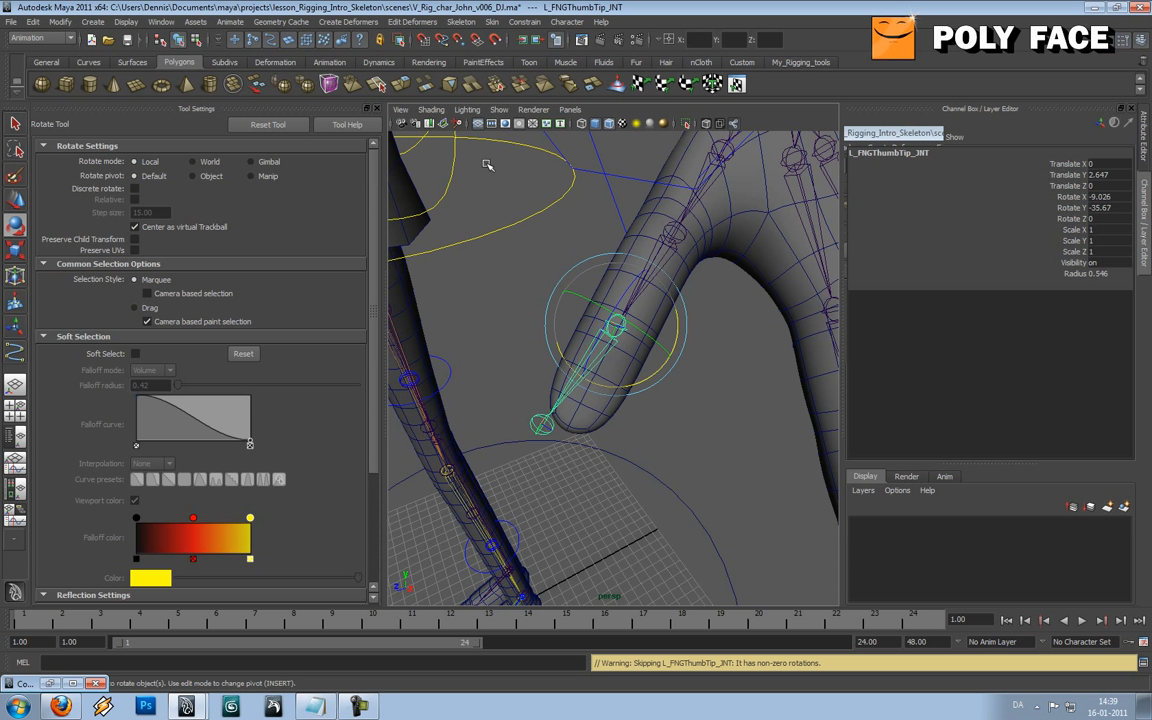
# Step: Open the Rotate X and Rotate Y values of L_FNGThumbTip_JNT together for editing
pyautogui.click(35, 22)
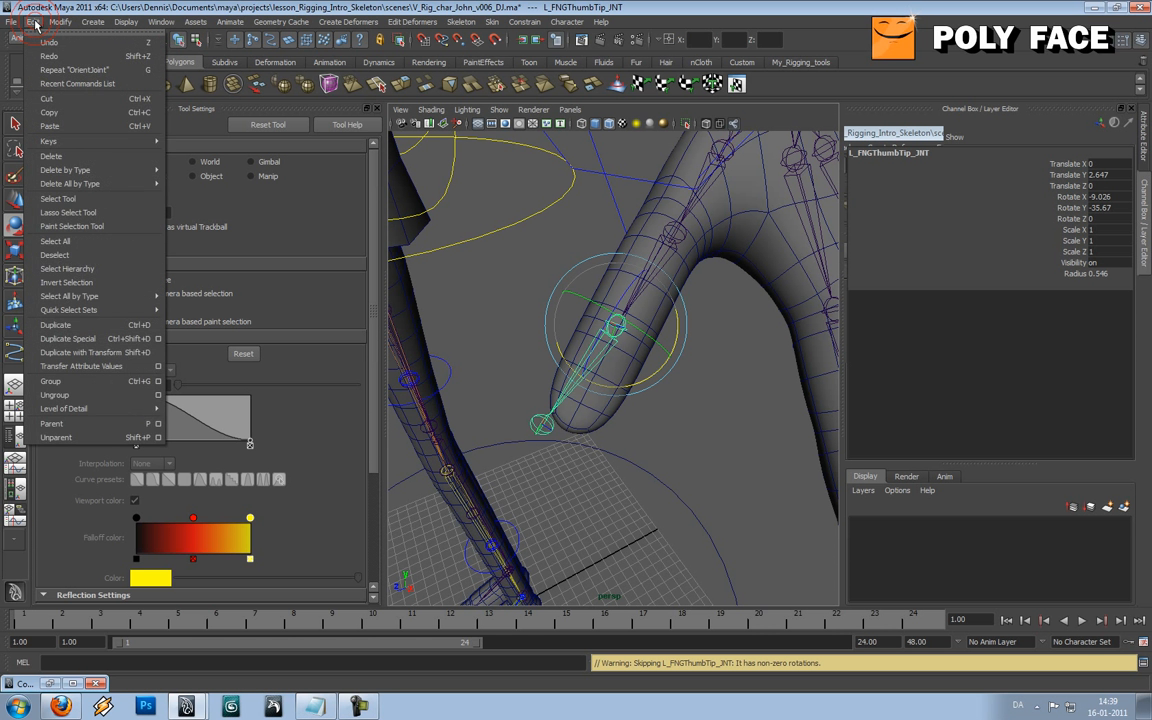
pyautogui.click(35, 22)
pyautogui.moveTo(1094, 198); pyautogui.dragTo(1106, 207)
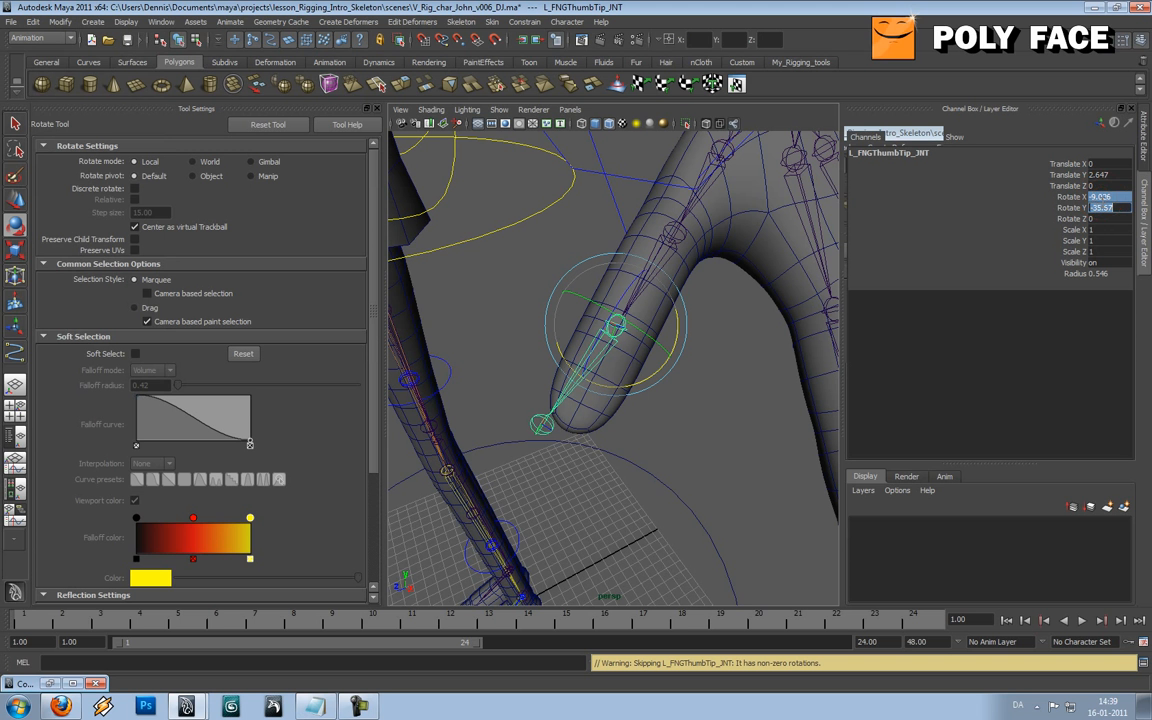